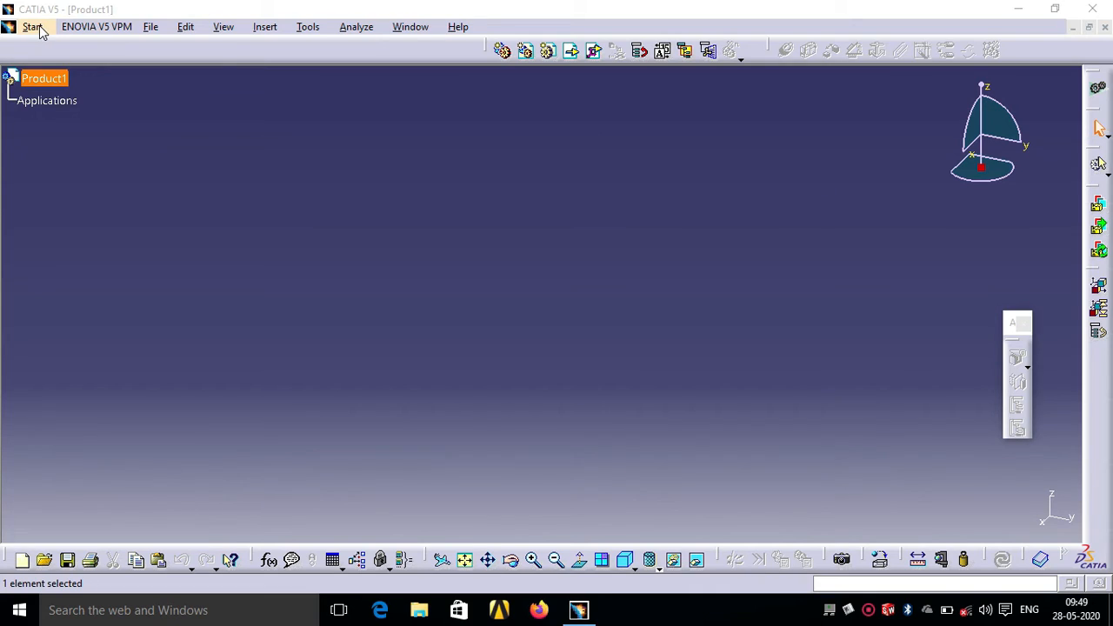
- Start a new part in the Part Design workbench
left_click(39, 29)
mouse_move(66, 67)
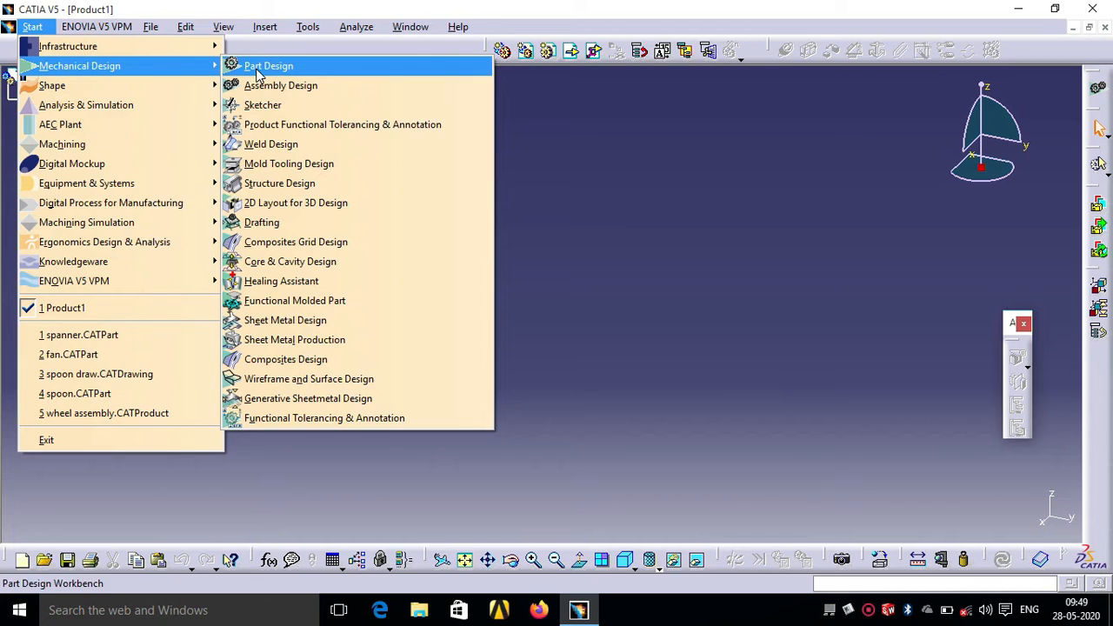
left_click(260, 66)
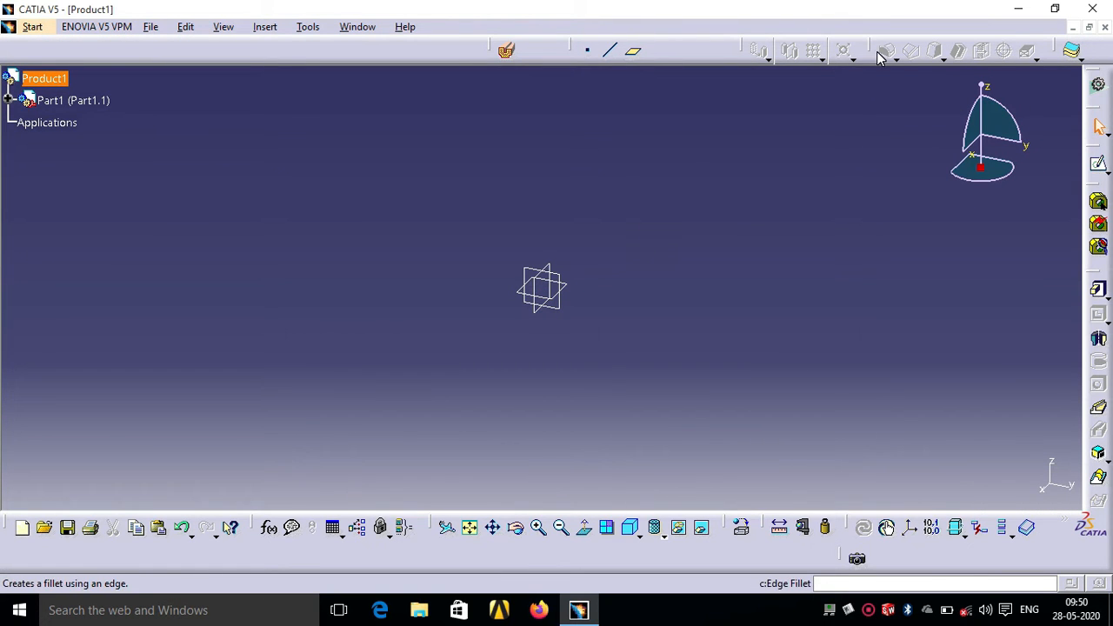
- Rearrange the docked toolbars so Dress-Up Features sits beside the reference elements, with the transformation tools moved further along
left_click_drag(876, 50, 668, 137)
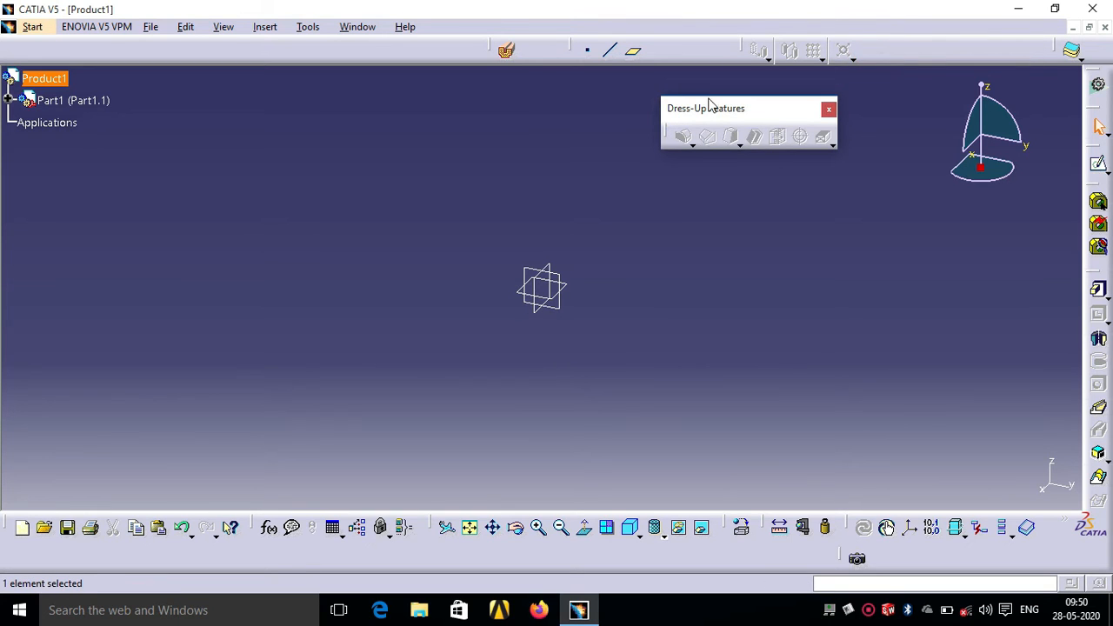
left_click_drag(739, 48, 897, 33)
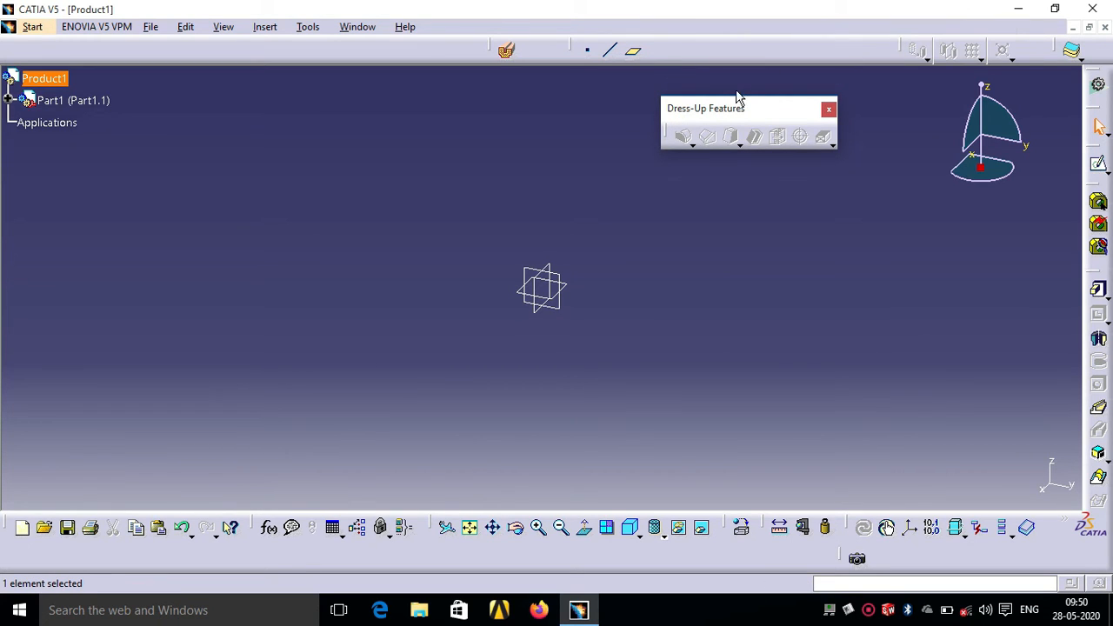
left_click_drag(737, 105, 746, 44)
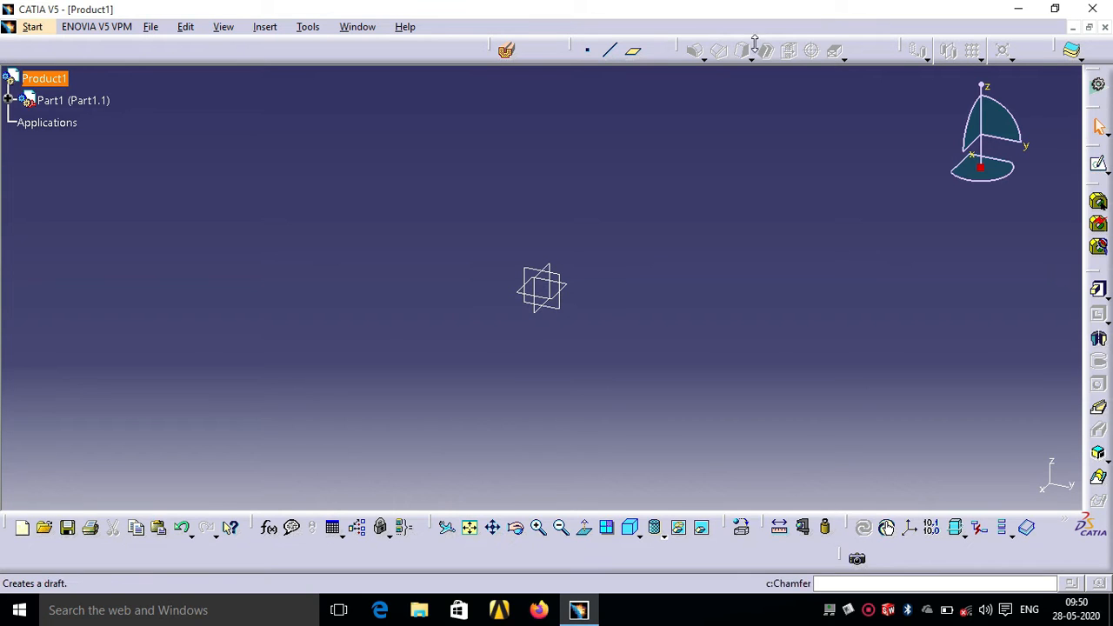
- Detach the Fillets tools from Dress-Up Features as a separate floating toolbar
left_click(701, 54)
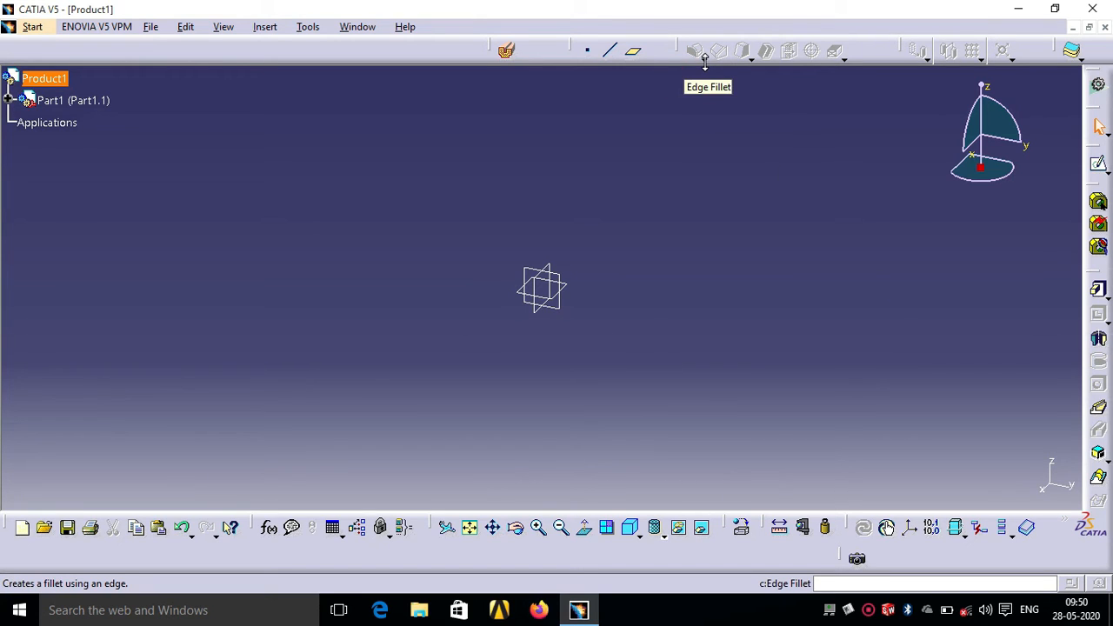
left_click(704, 60)
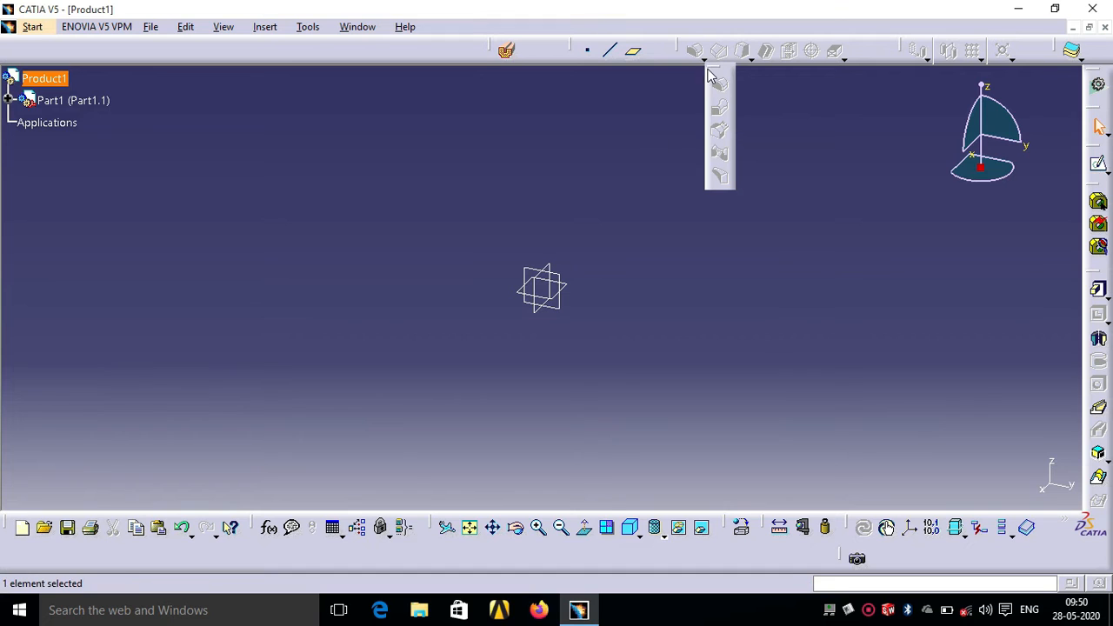
left_click_drag(715, 74, 640, 85)
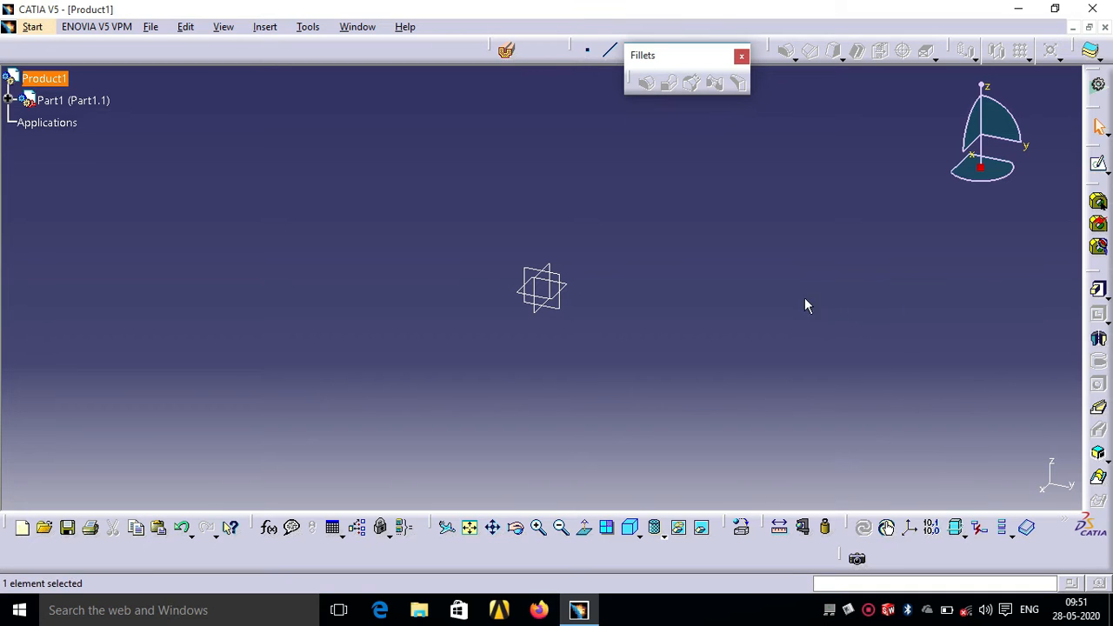
- Sketch a centered rectangle at the origin on the xy plane and exit the sketch
left_click(566, 288)
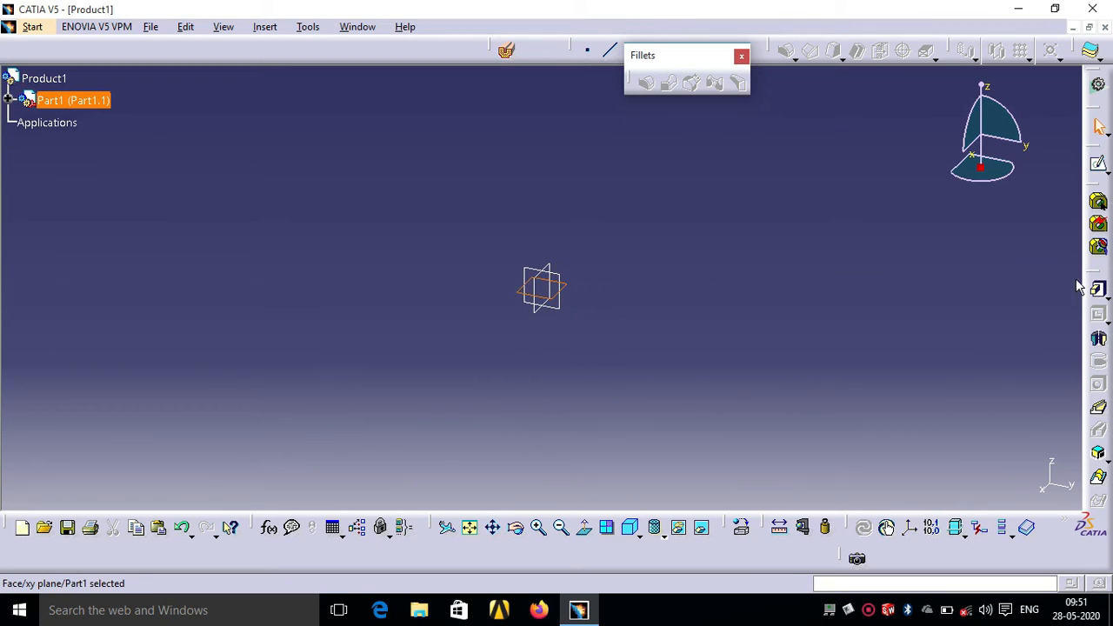
left_click(1100, 167)
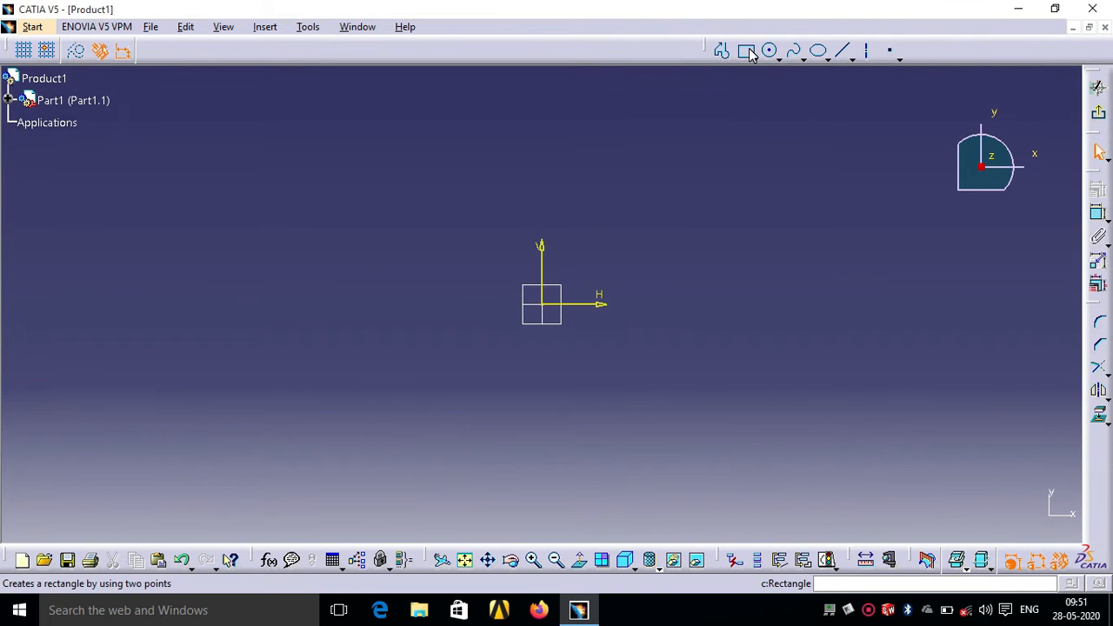
left_click(752, 57)
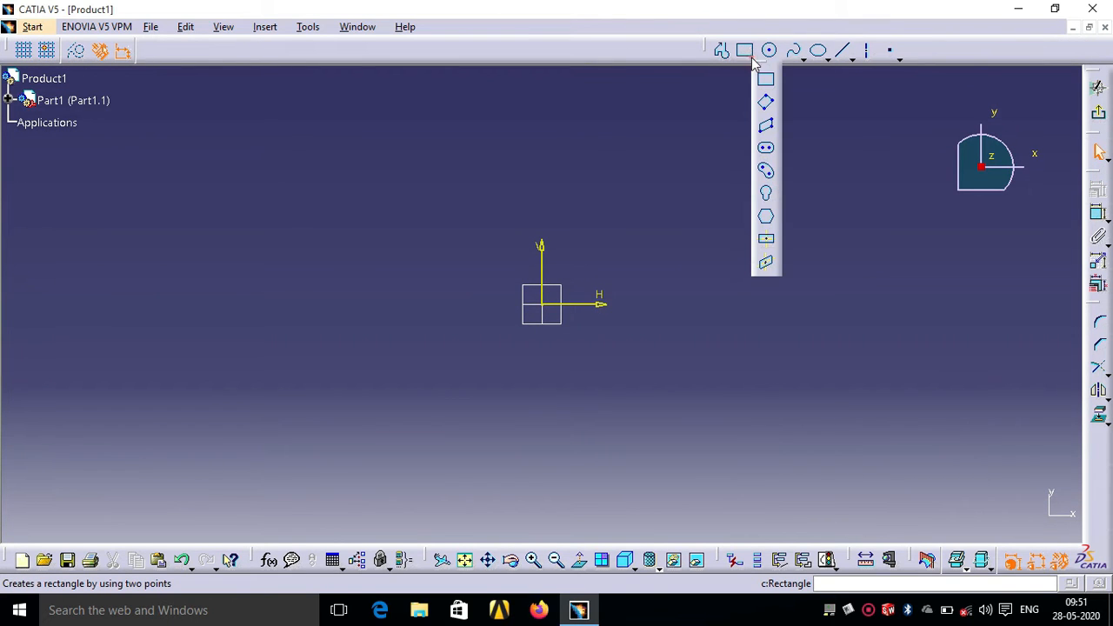
left_click(767, 243)
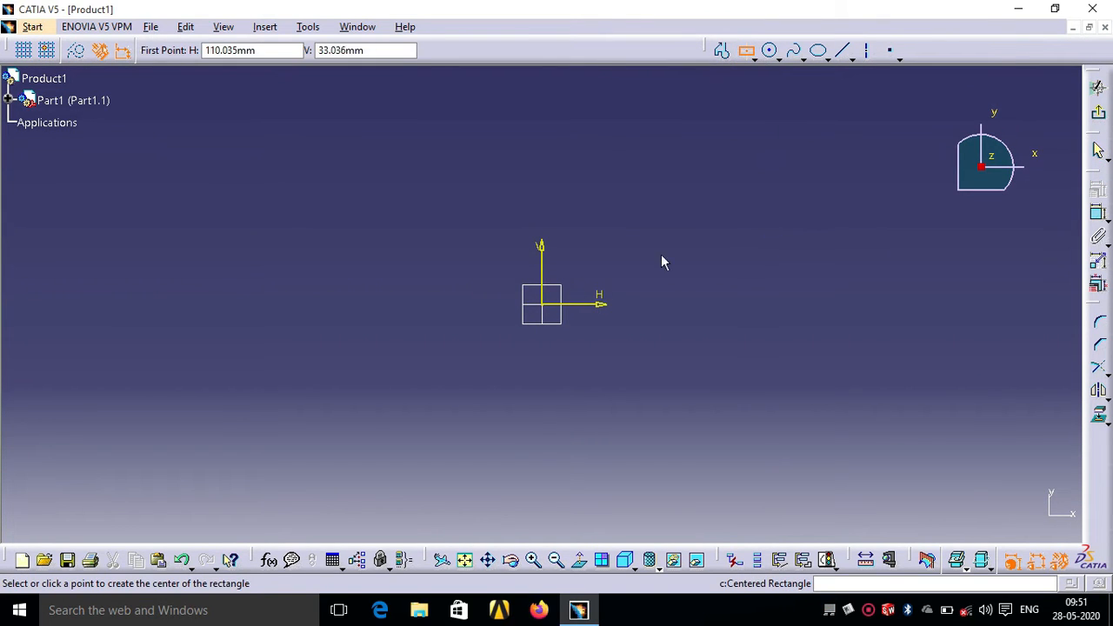
left_click(552, 306)
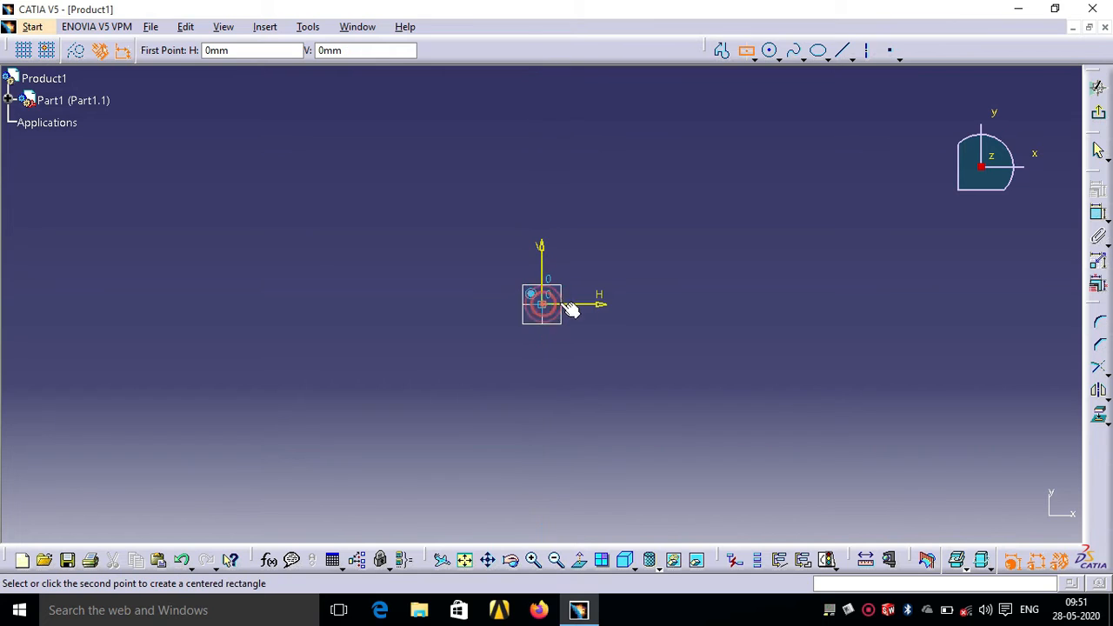
left_click(663, 227)
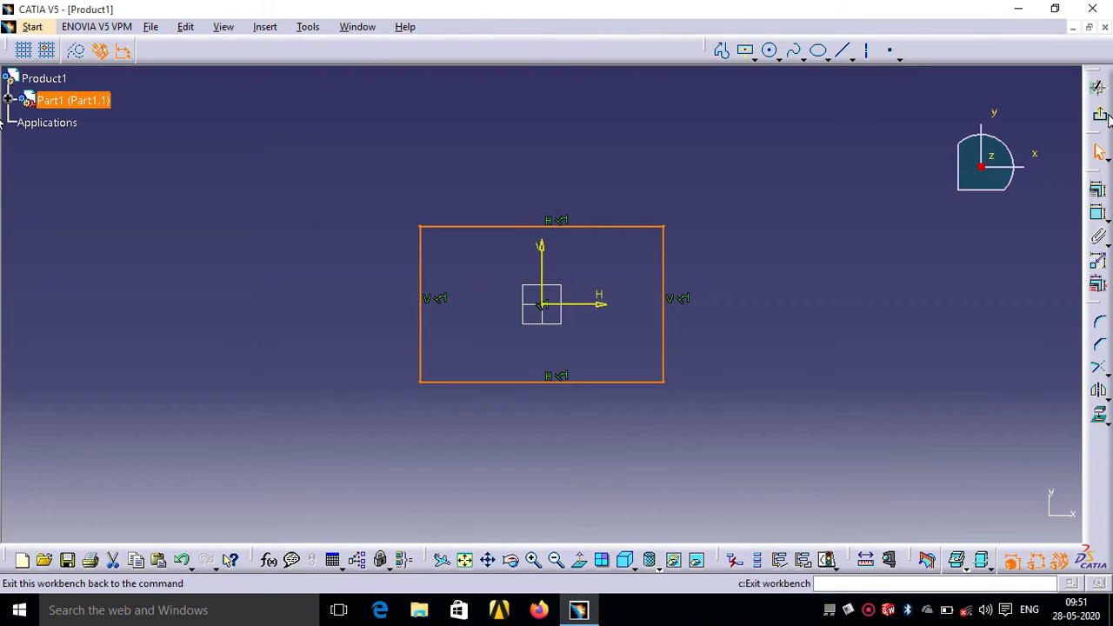
left_click(1098, 87)
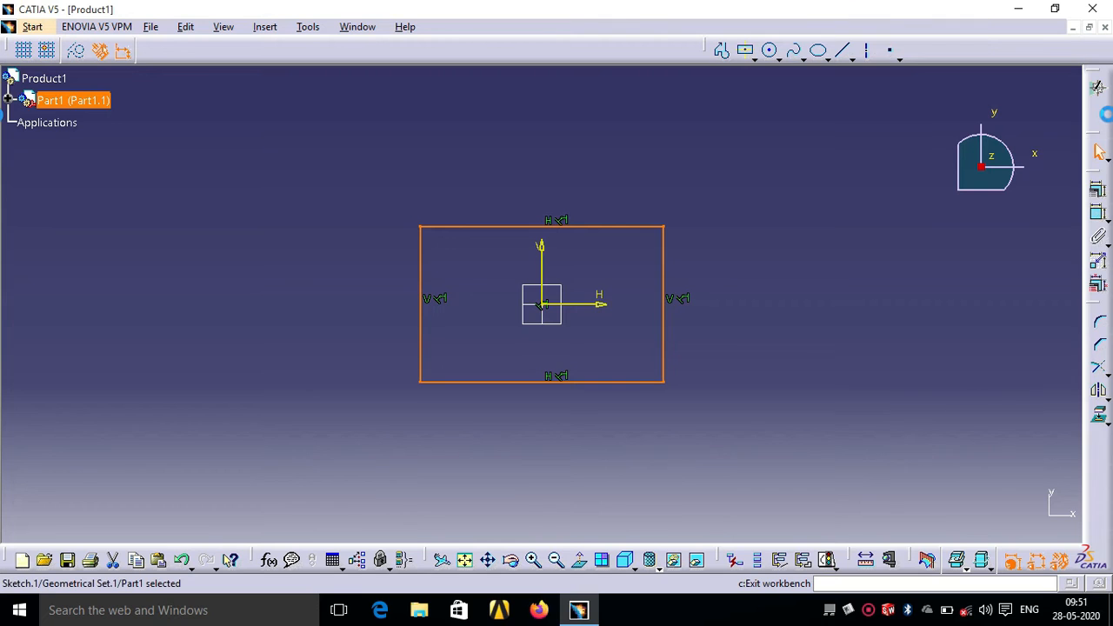
left_click(837, 292)
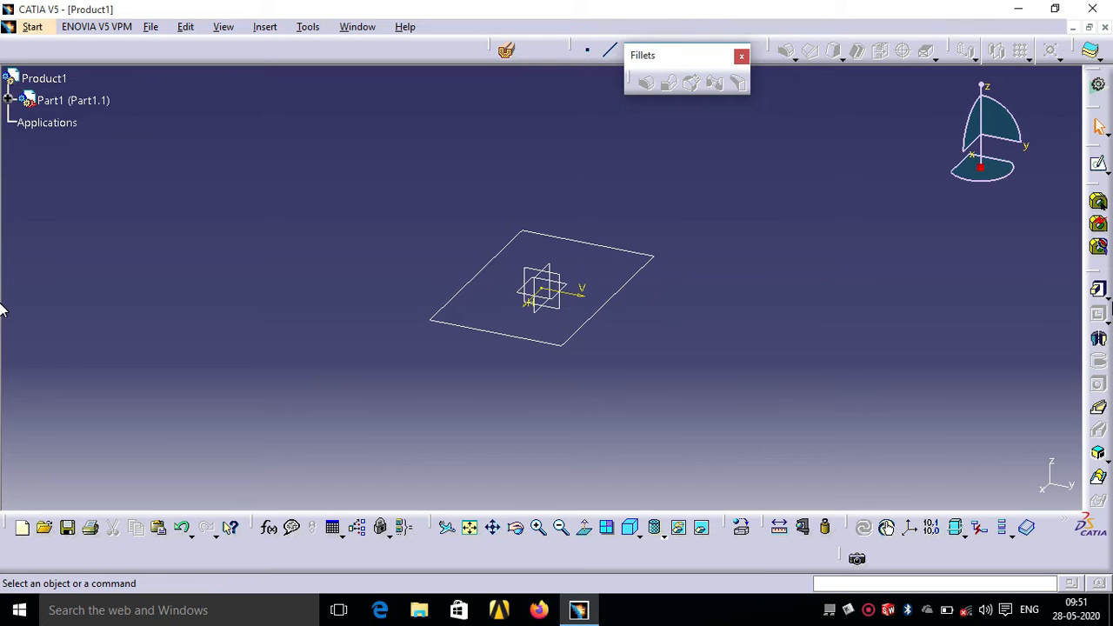
- Pad the rectangle sketch to a length of 50 mm
left_click(1097, 288)
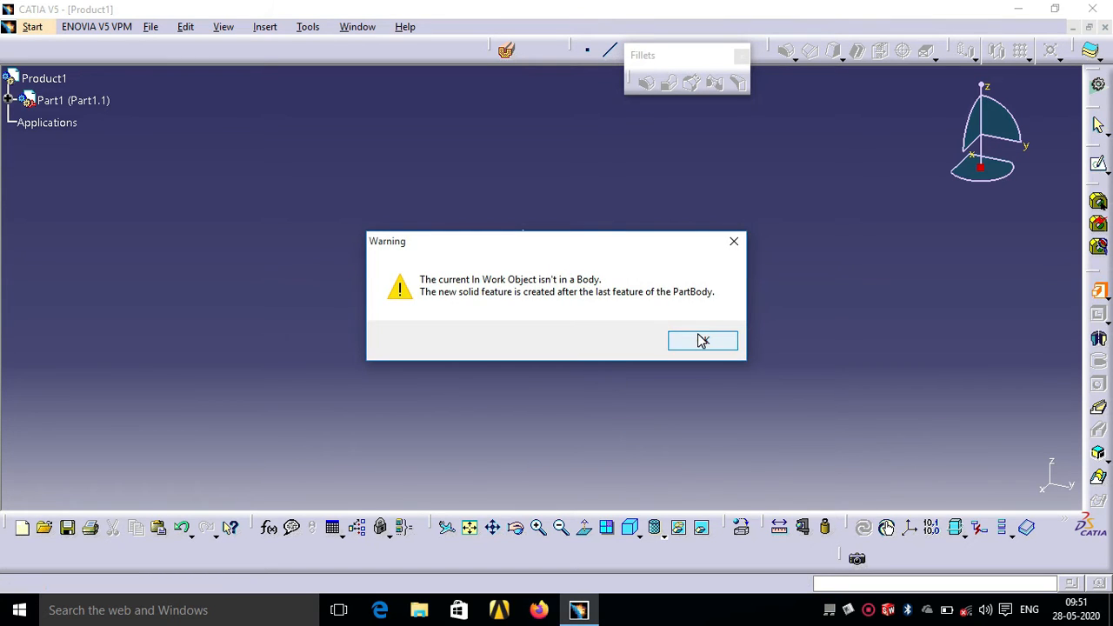
left_click(698, 334)
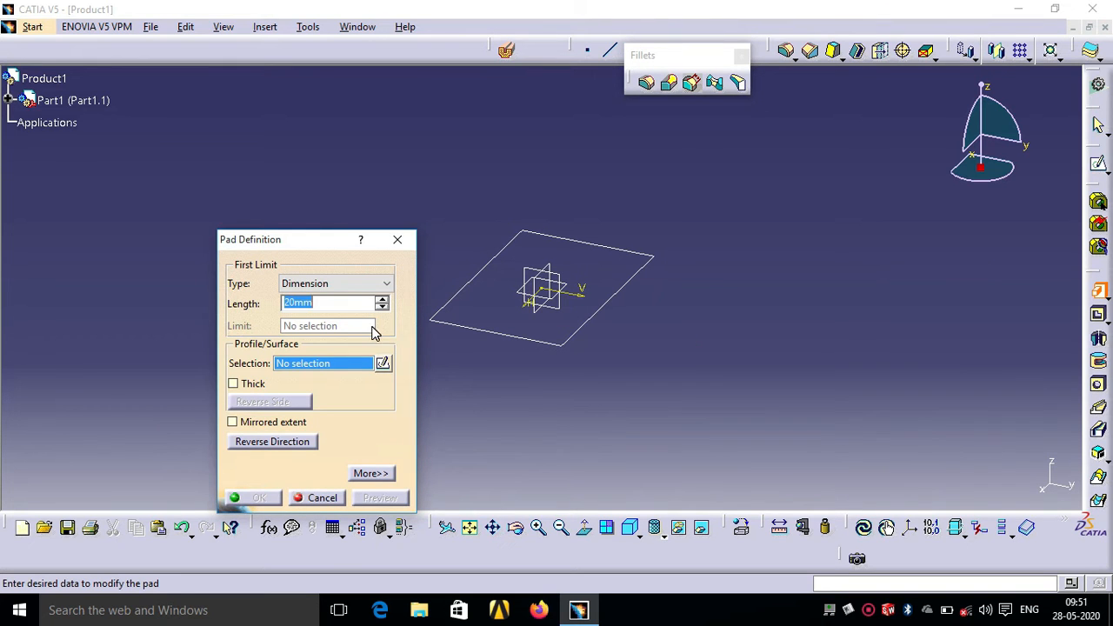
left_click(512, 337)
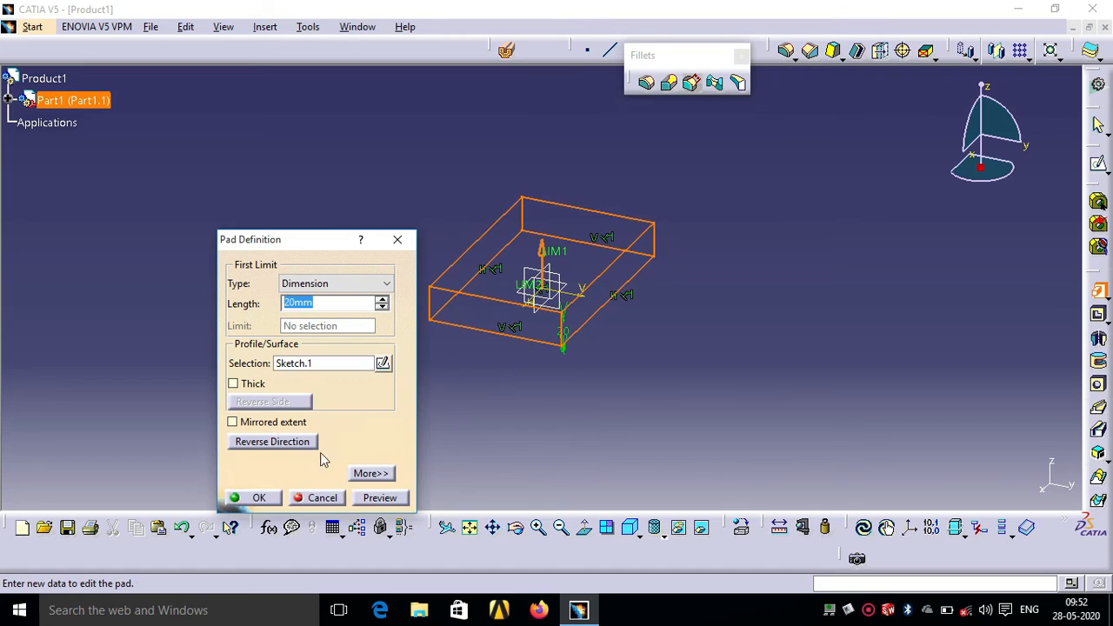
type("50")
key("Return")
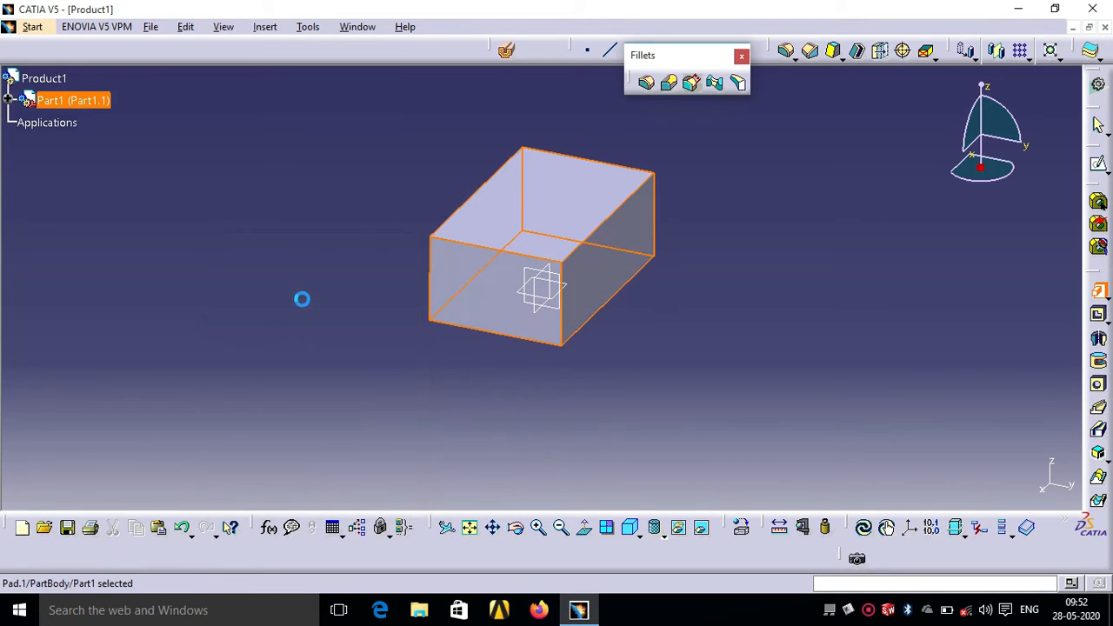
left_click(727, 305)
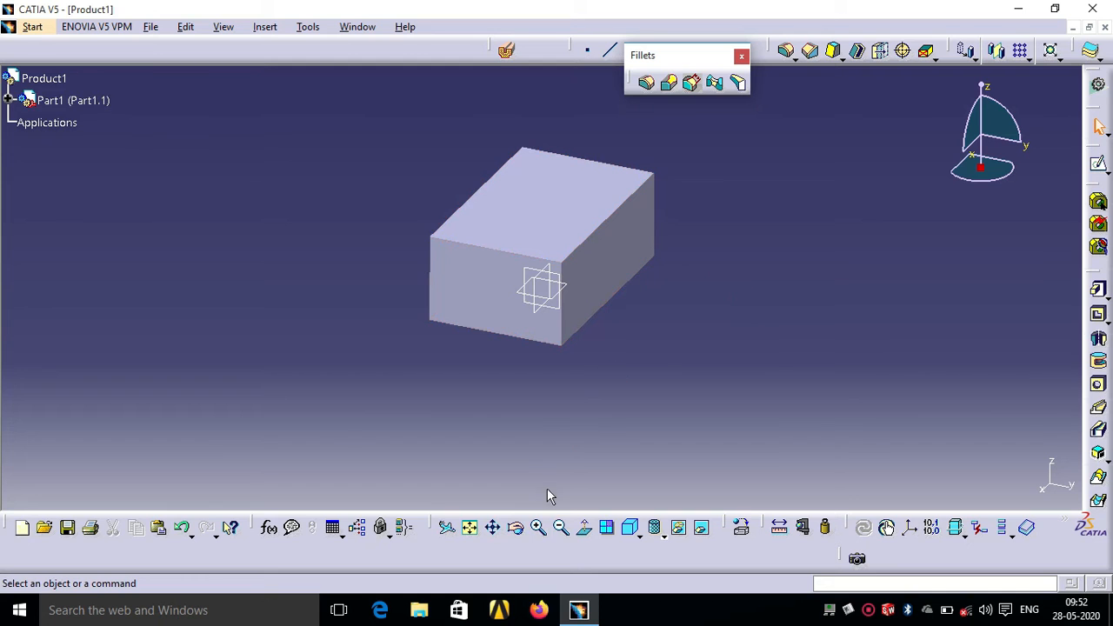
- Start an Edge Fillet on the block and review its extended options and selection modes, keeping Tangency
left_click(539, 528)
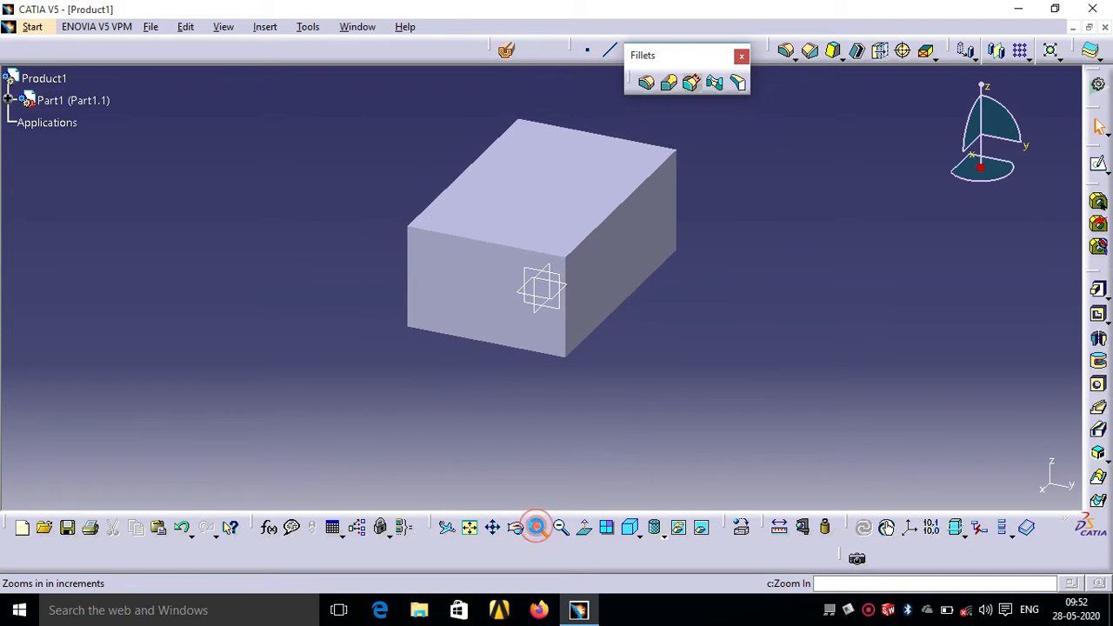
left_click(539, 528)
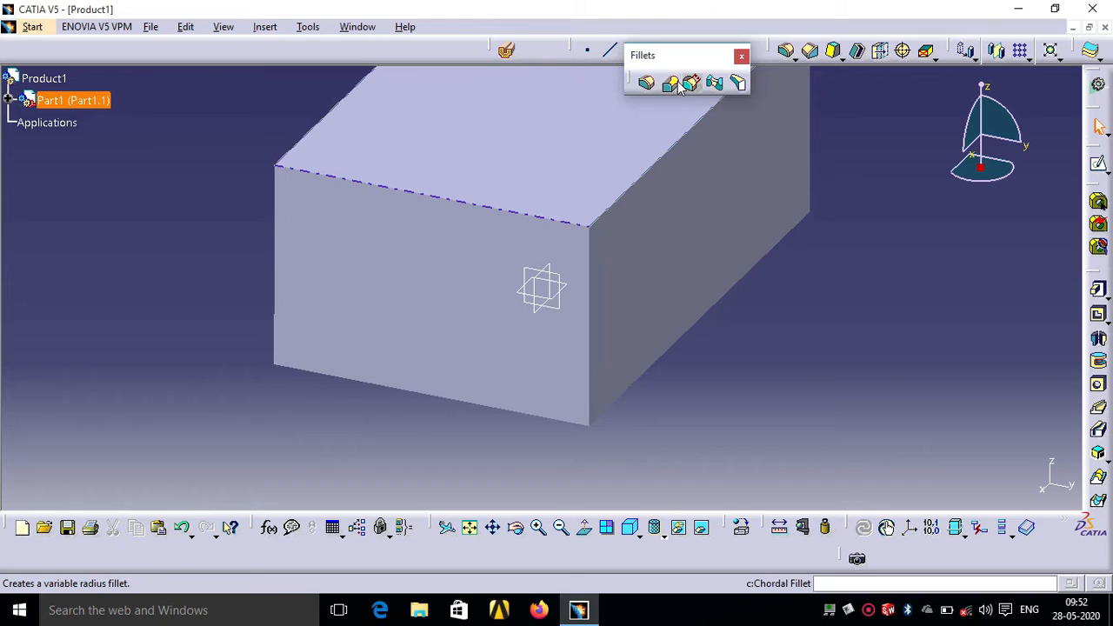
left_click(650, 83)
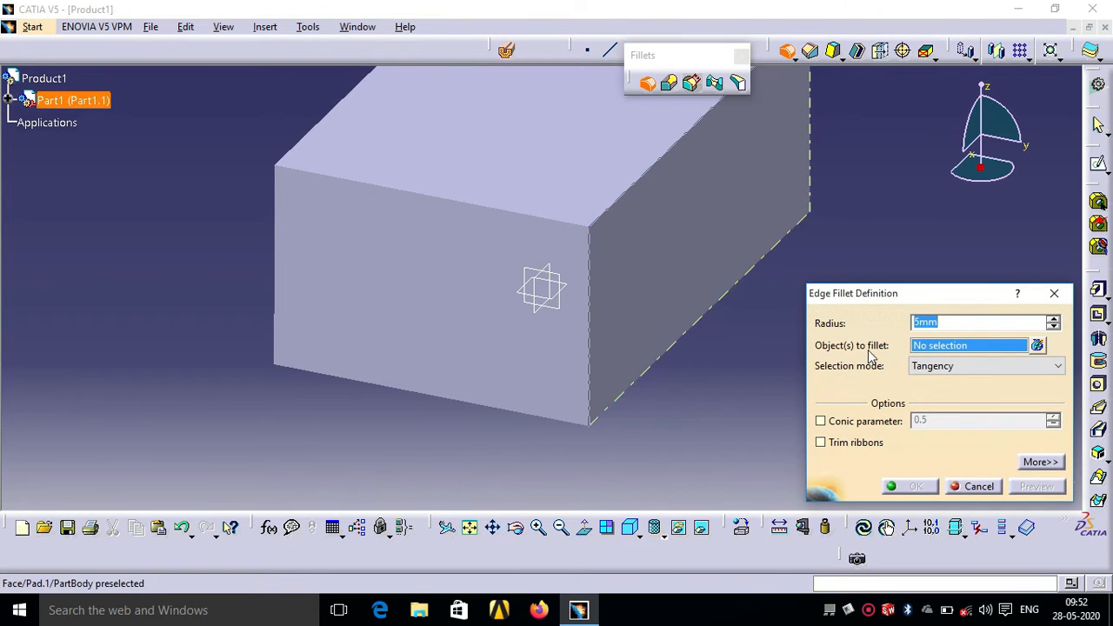
left_click(866, 295)
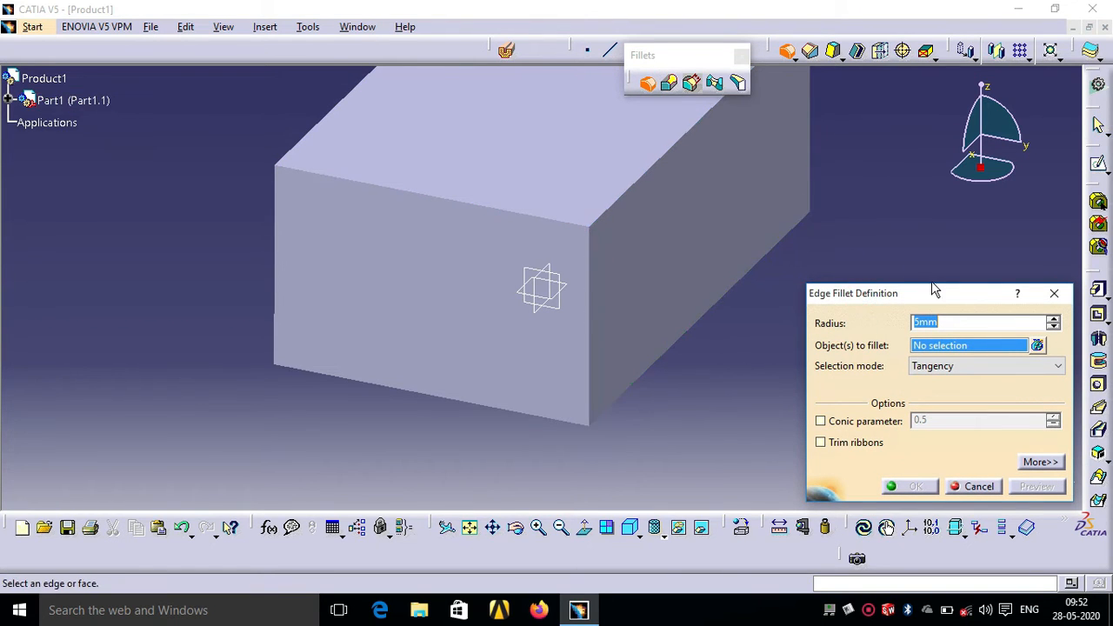
left_click_drag(933, 299, 898, 209)
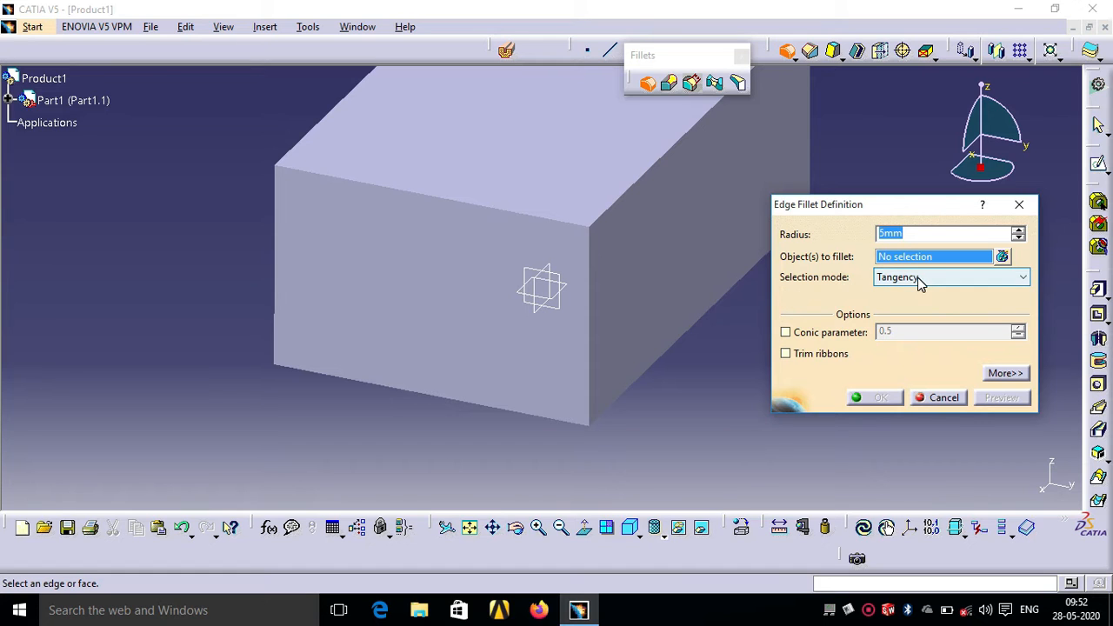
left_click(1005, 373)
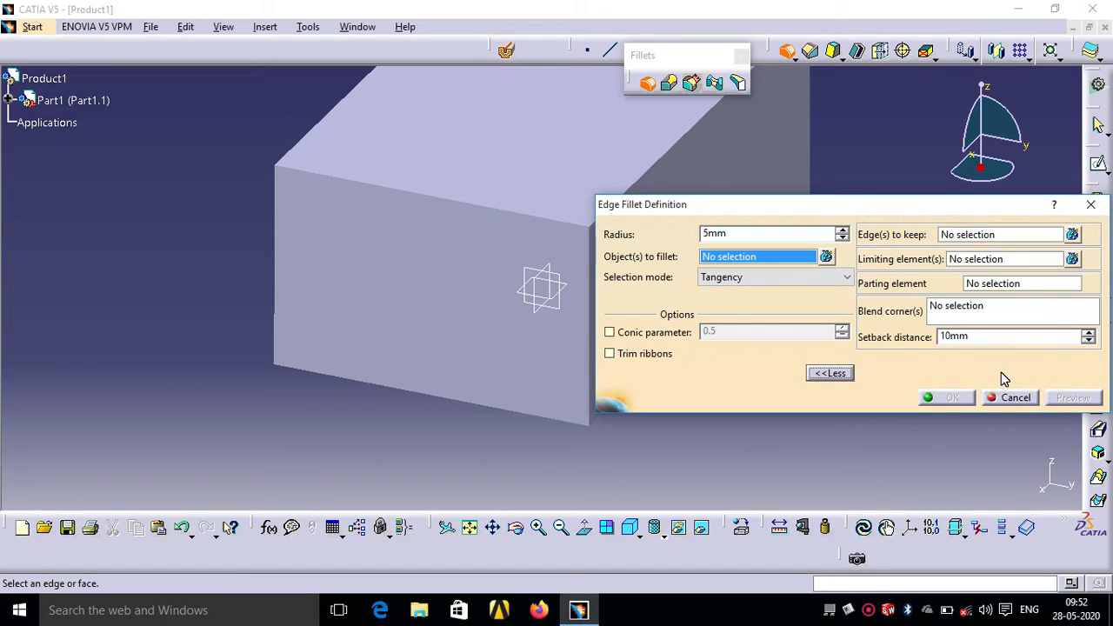
left_click(831, 373)
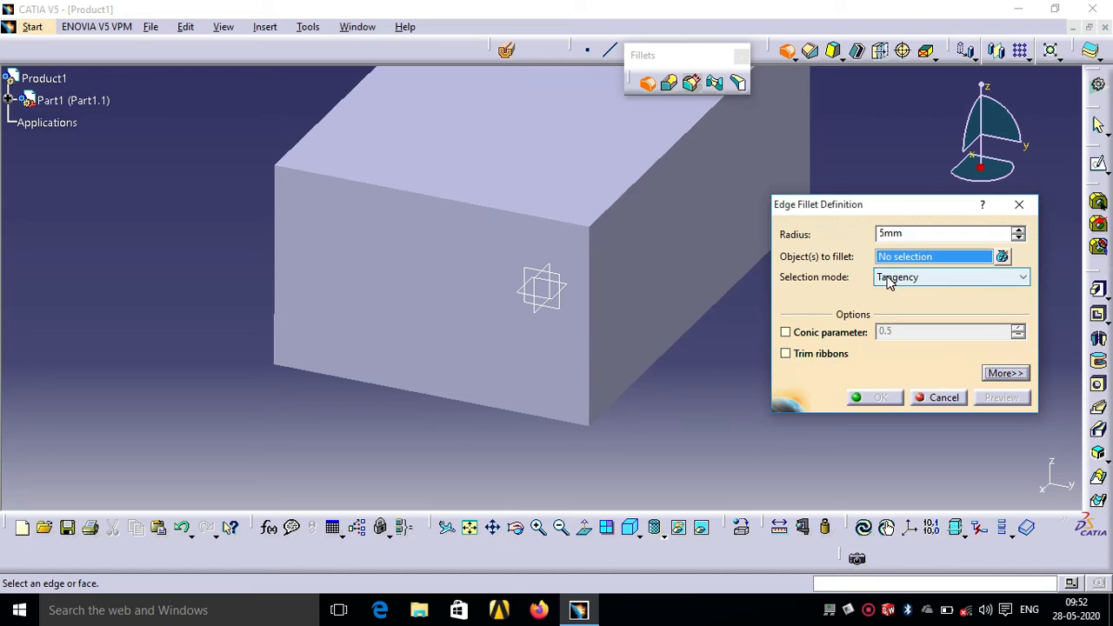
left_click(889, 278)
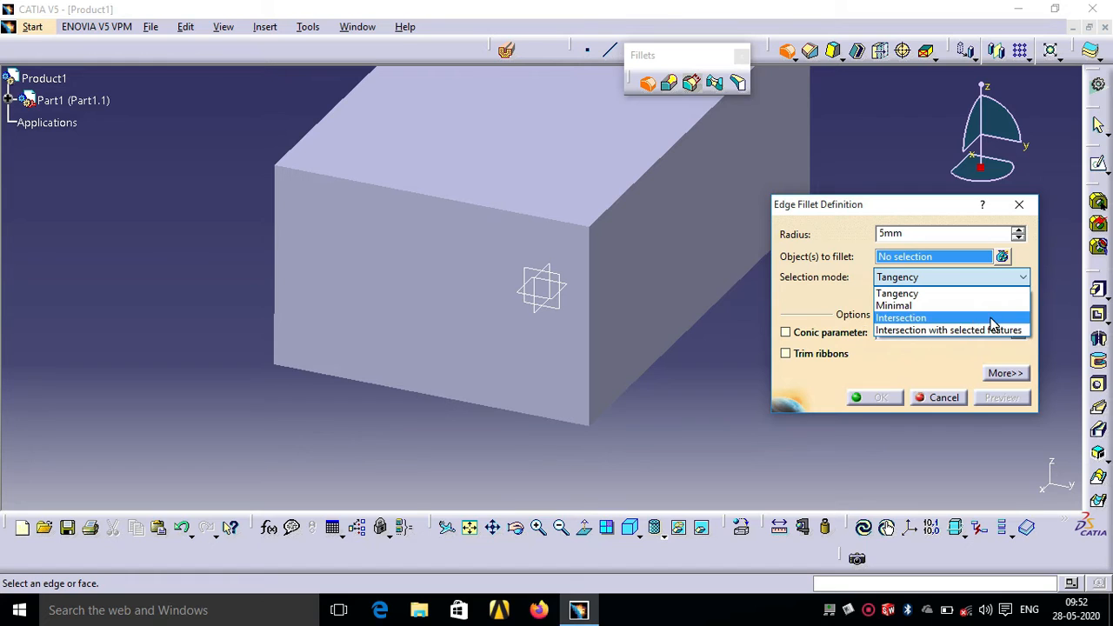
left_click(907, 356)
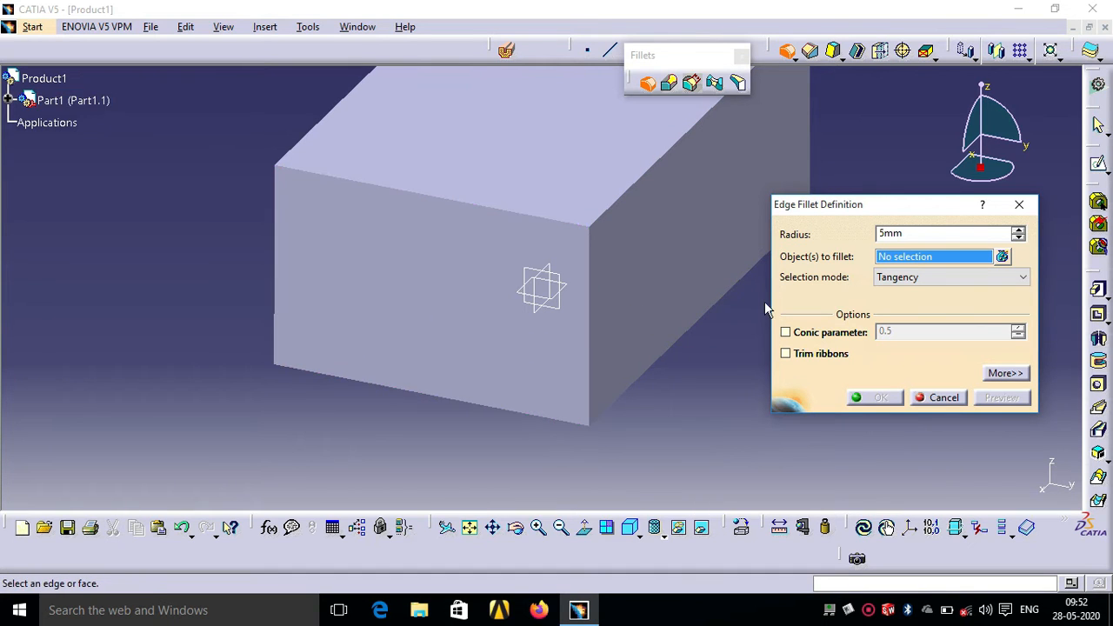
- Select the block's front vertical corner edge for the fillet, set the radius to 20 mm and preview it
left_click(587, 336)
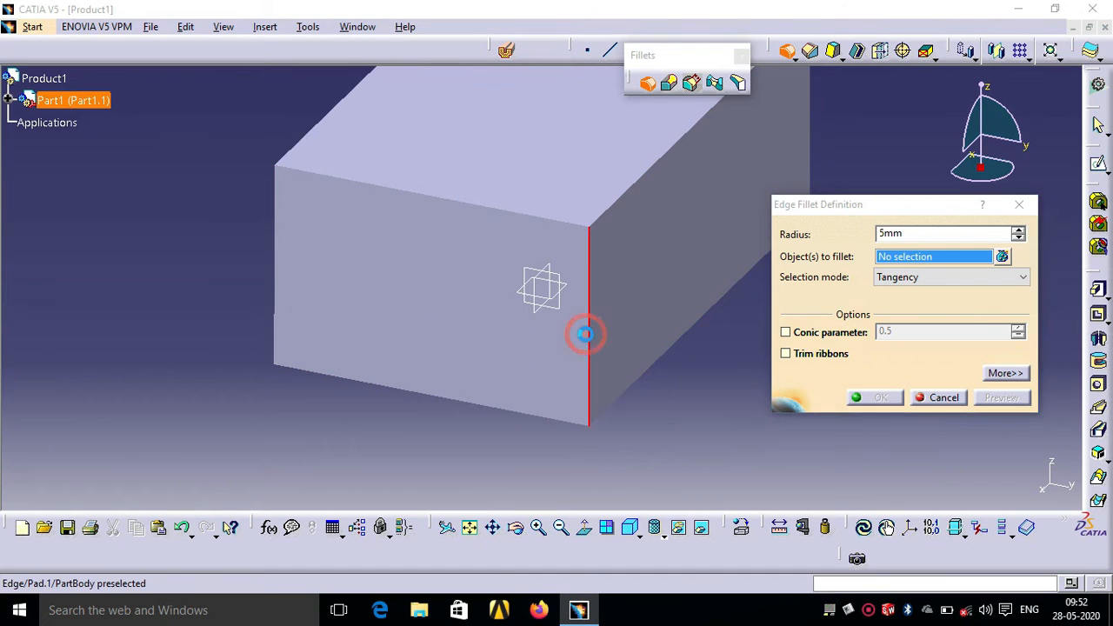
double_click(913, 233)
type("20")
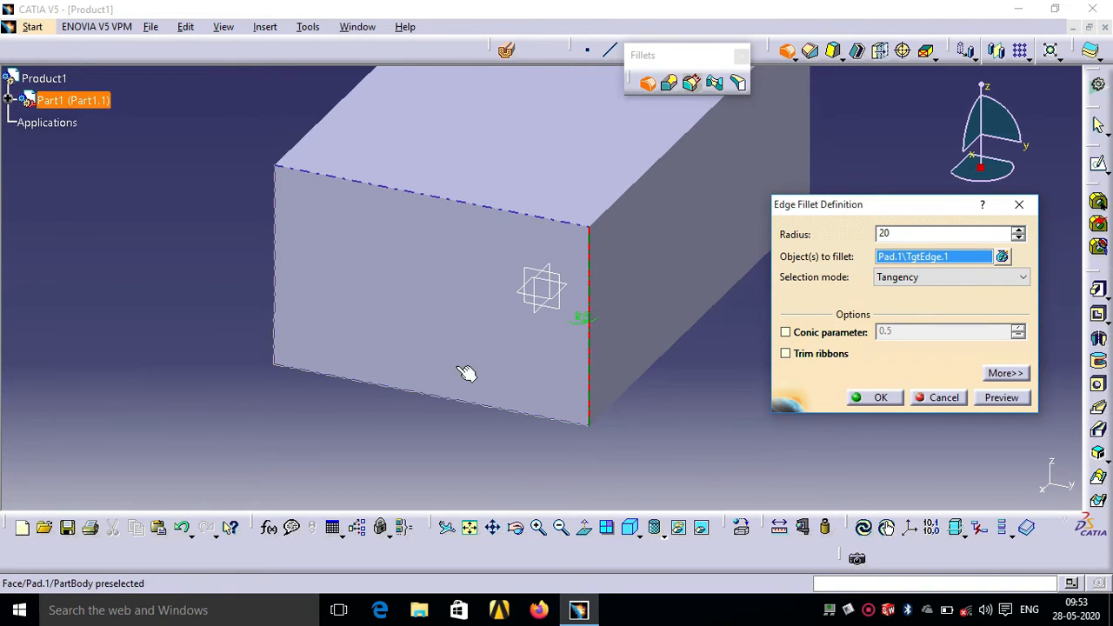
left_click(1002, 398)
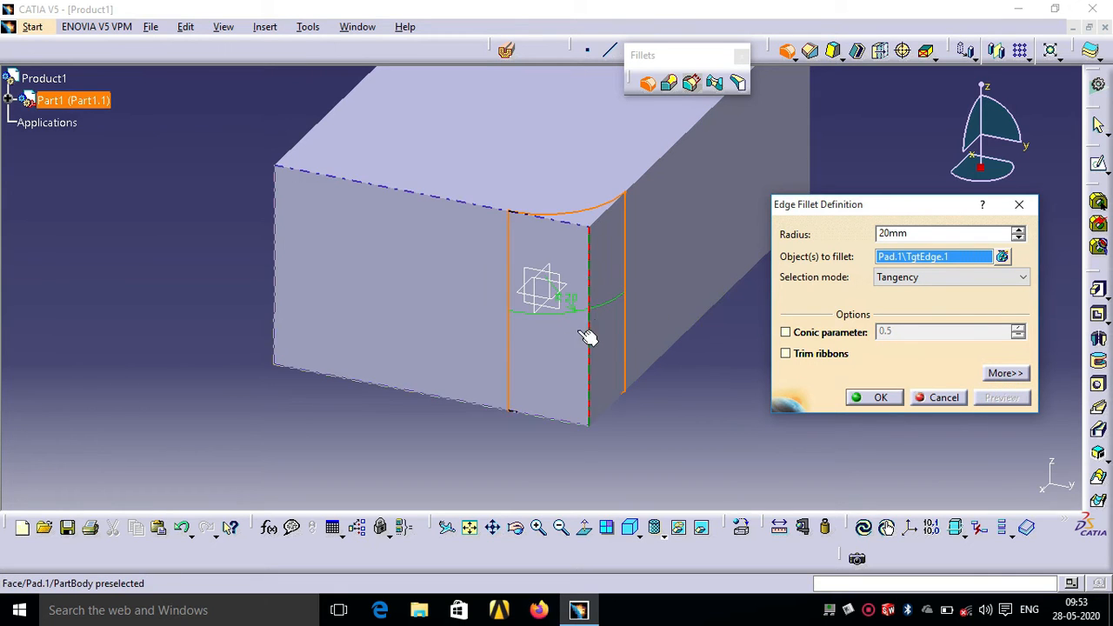
- Remove the vertical corner edge from the list of objects to fillet
right_click(954, 261)
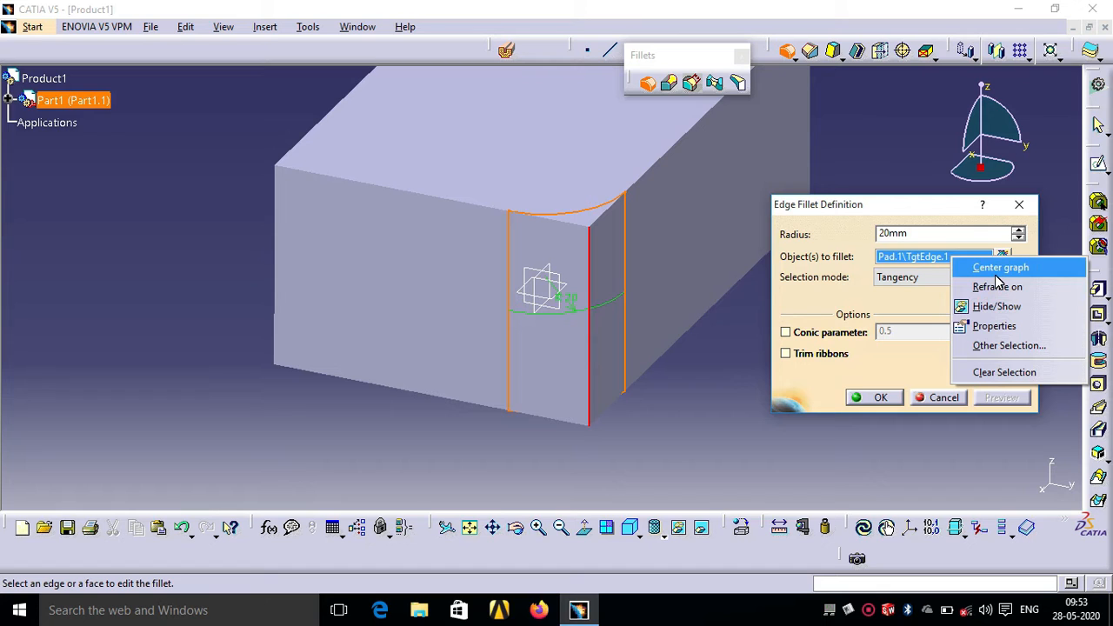
left_click(852, 373)
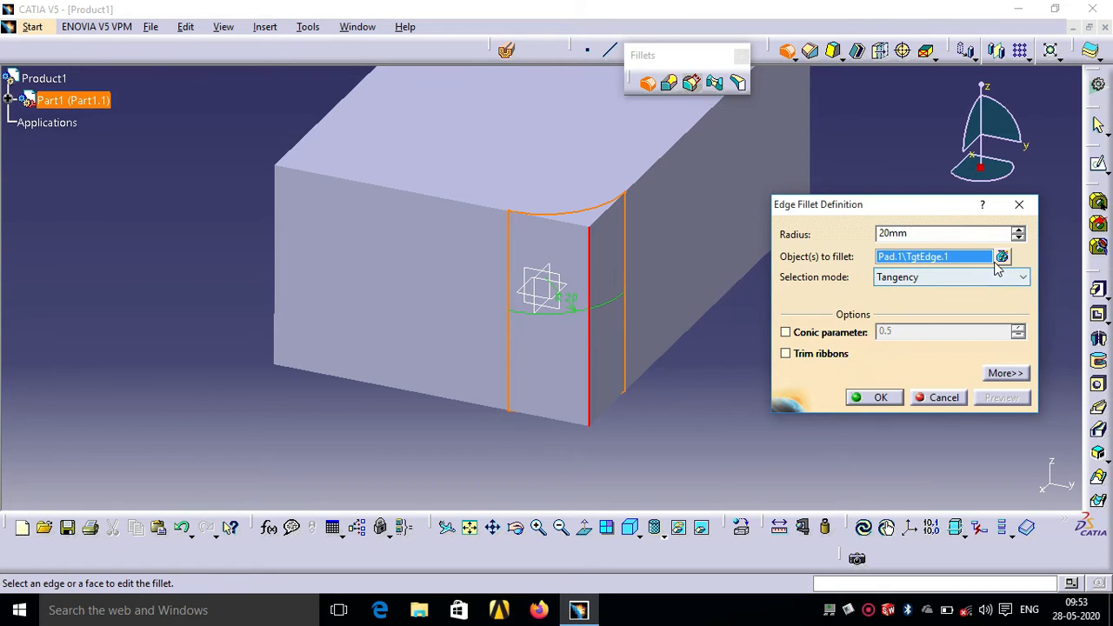
left_click(1001, 258)
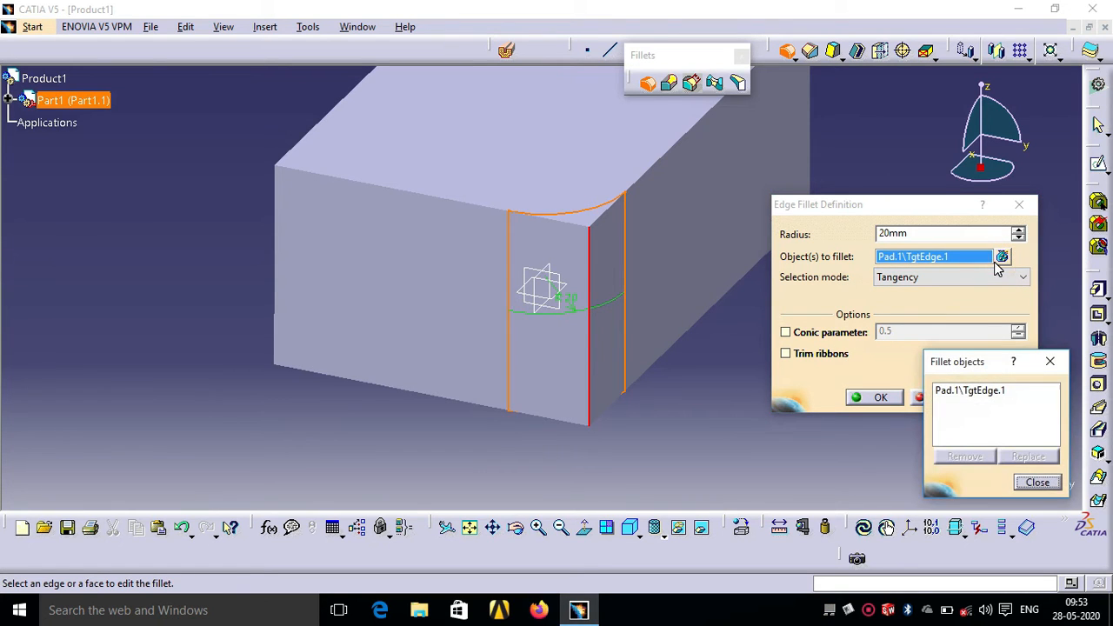
left_click(956, 390)
left_click(964, 458)
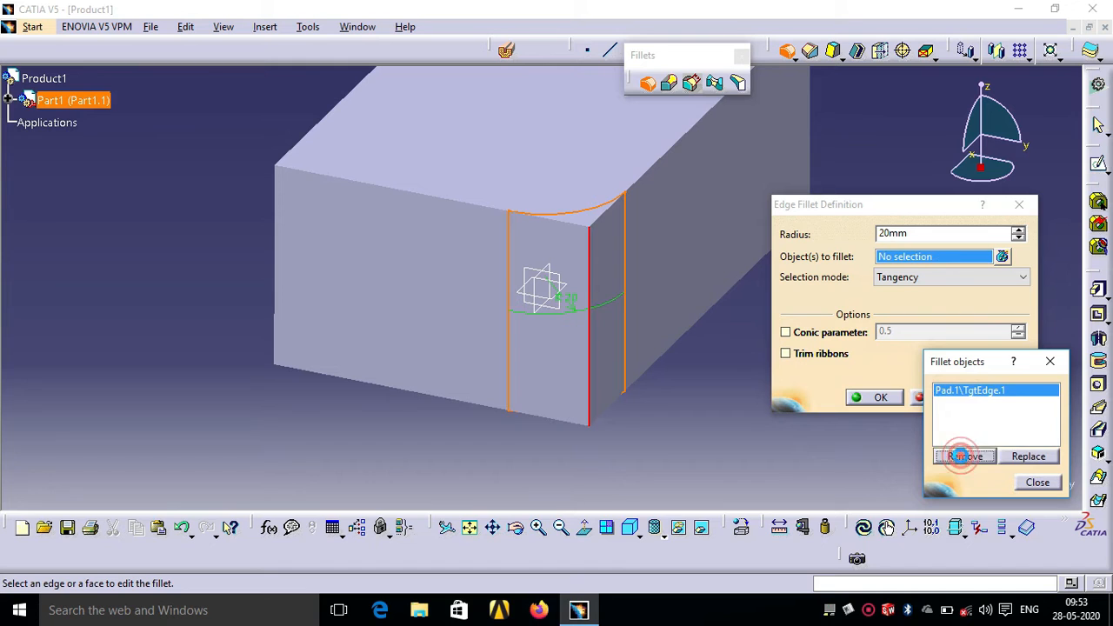
left_click(1044, 364)
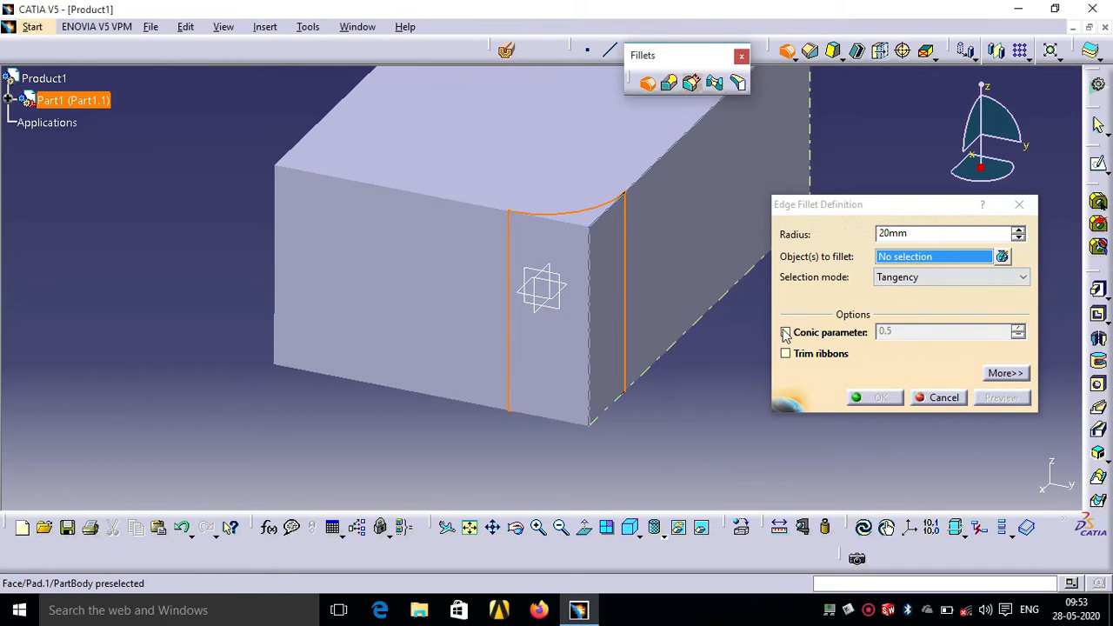
- Preview the 20 mm fillet on the block's entire front face and clear the face selection
left_click(369, 283)
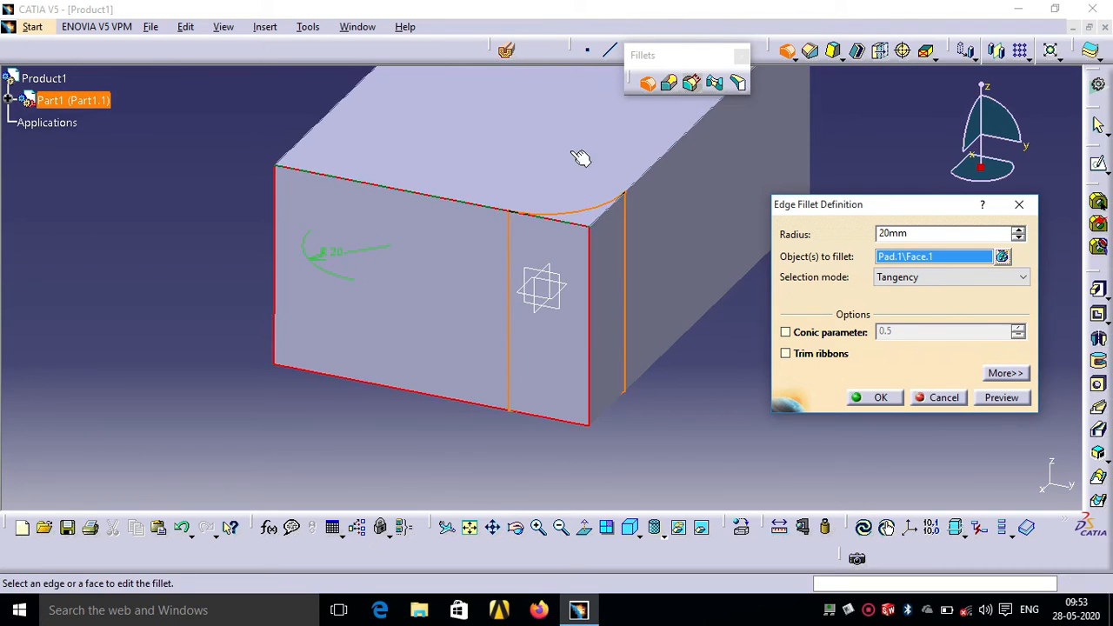
left_click(1001, 398)
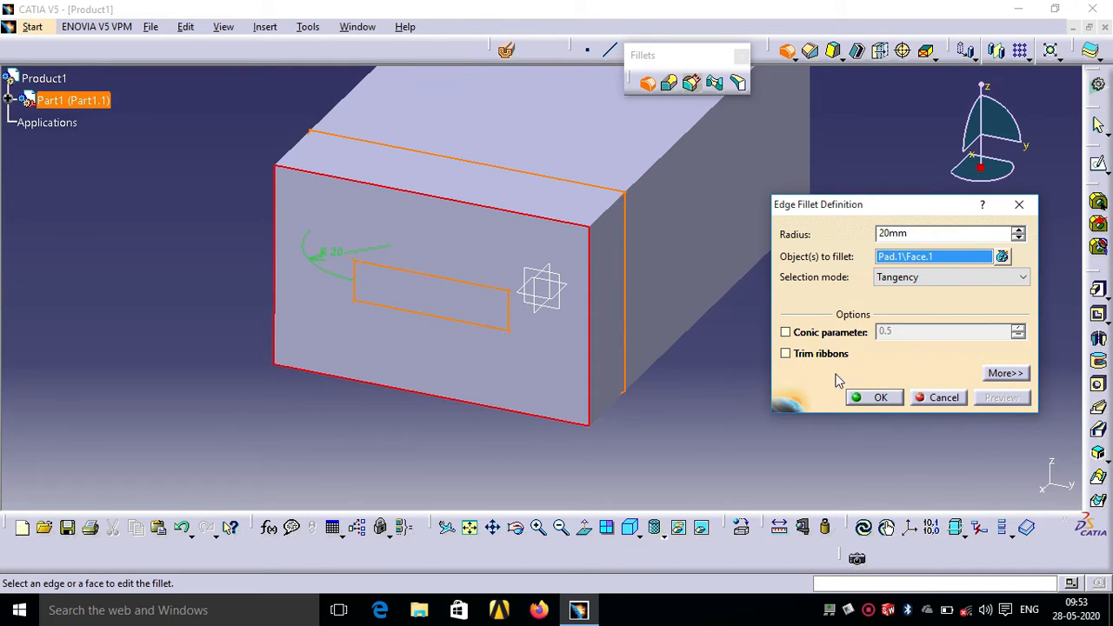
right_click(946, 261)
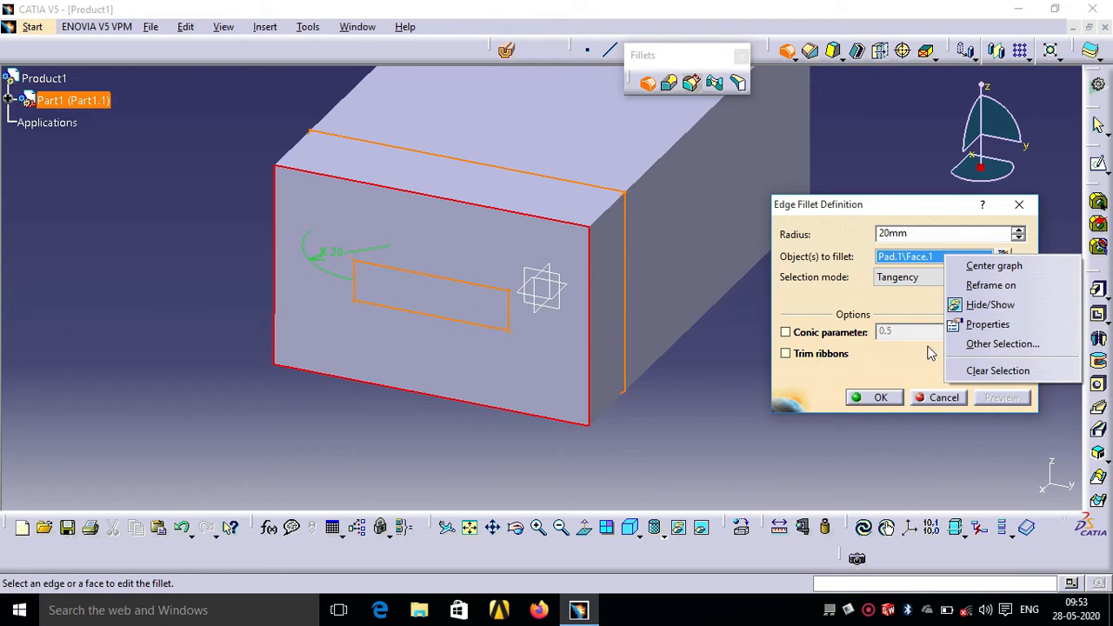
left_click(967, 370)
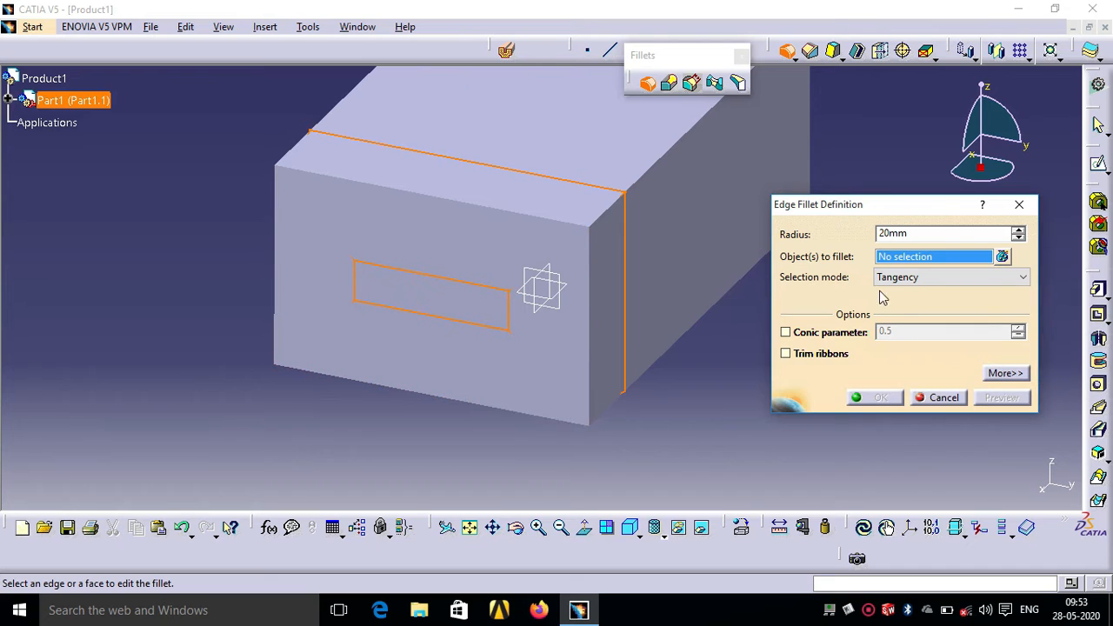
- Apply the 20 mm edge fillet to the block's front vertical corner edge
left_click(588, 369)
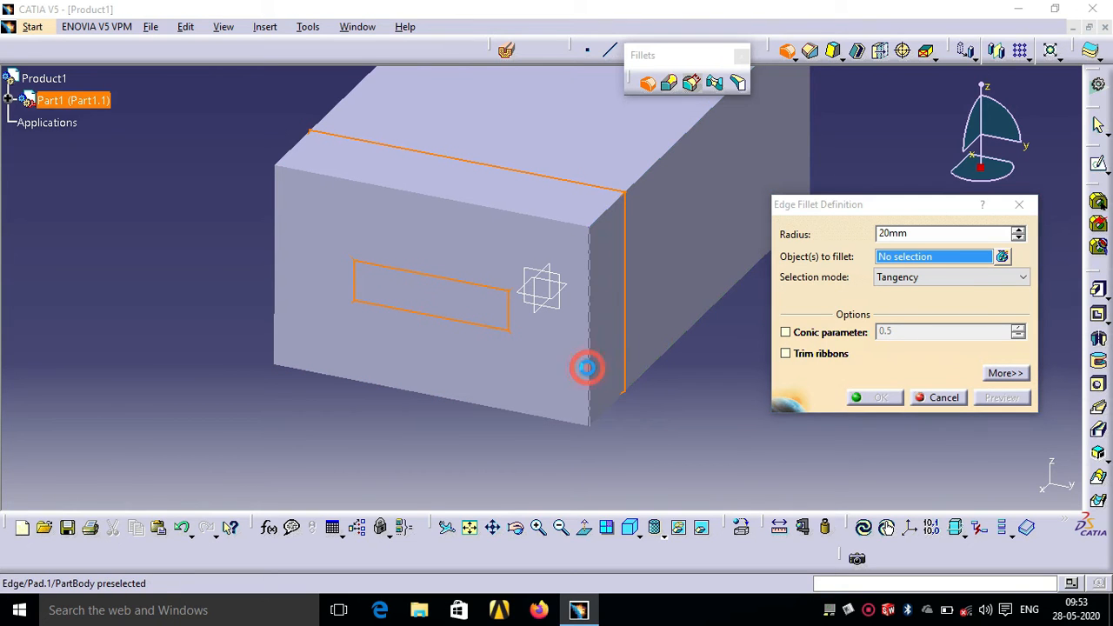
left_click(877, 399)
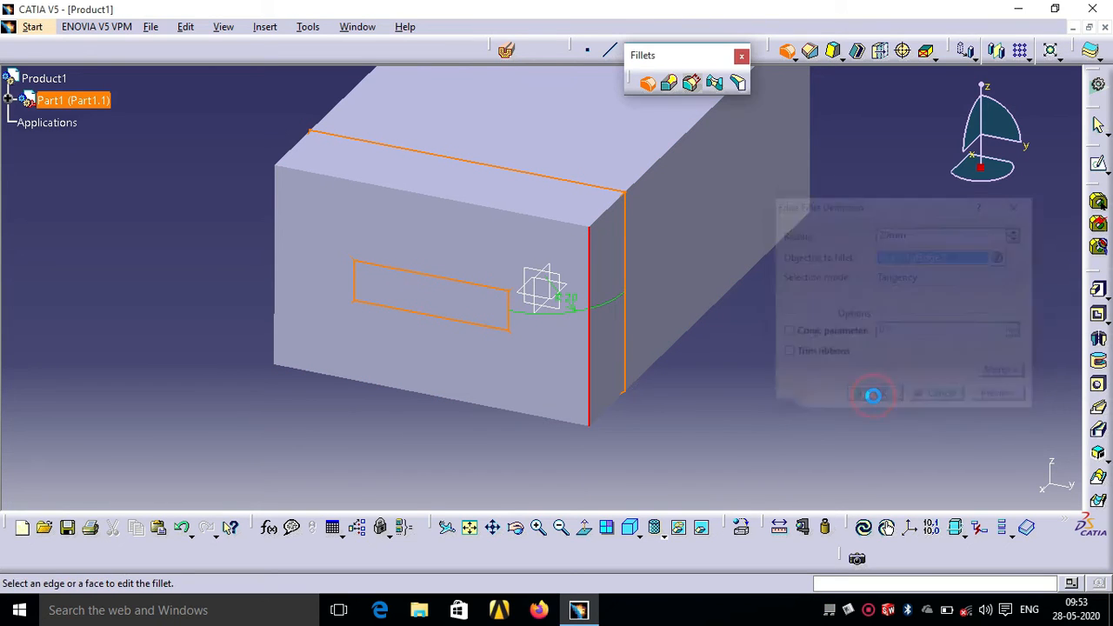
left_click(783, 415)
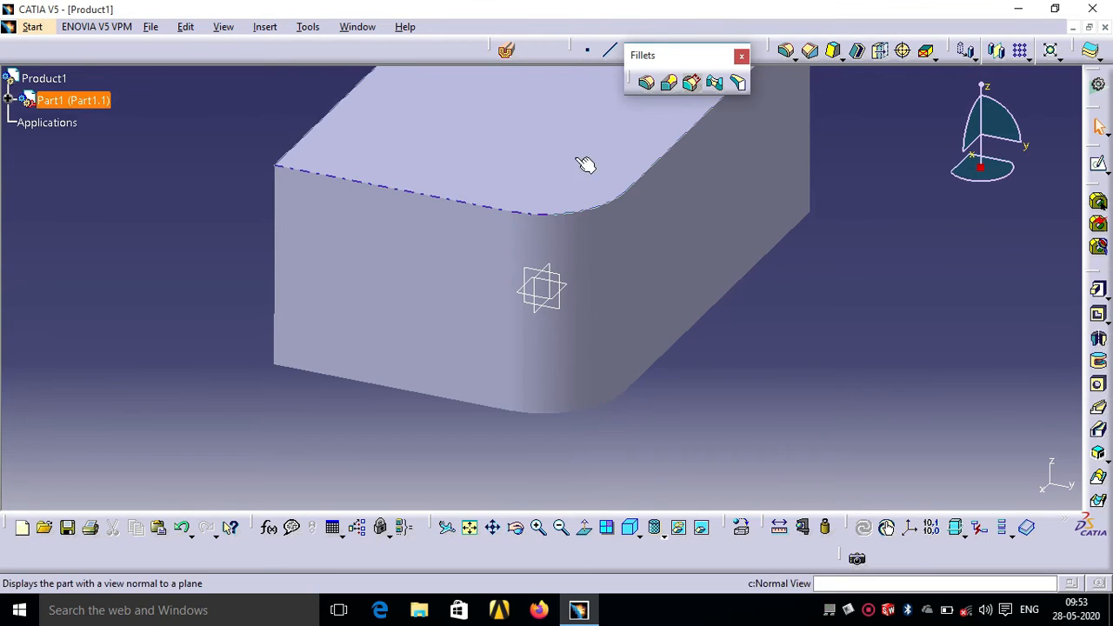
- Apply a 10 mm Edge Fillet in Tangency mode to the top edge running around the rounded corner
left_click(643, 87)
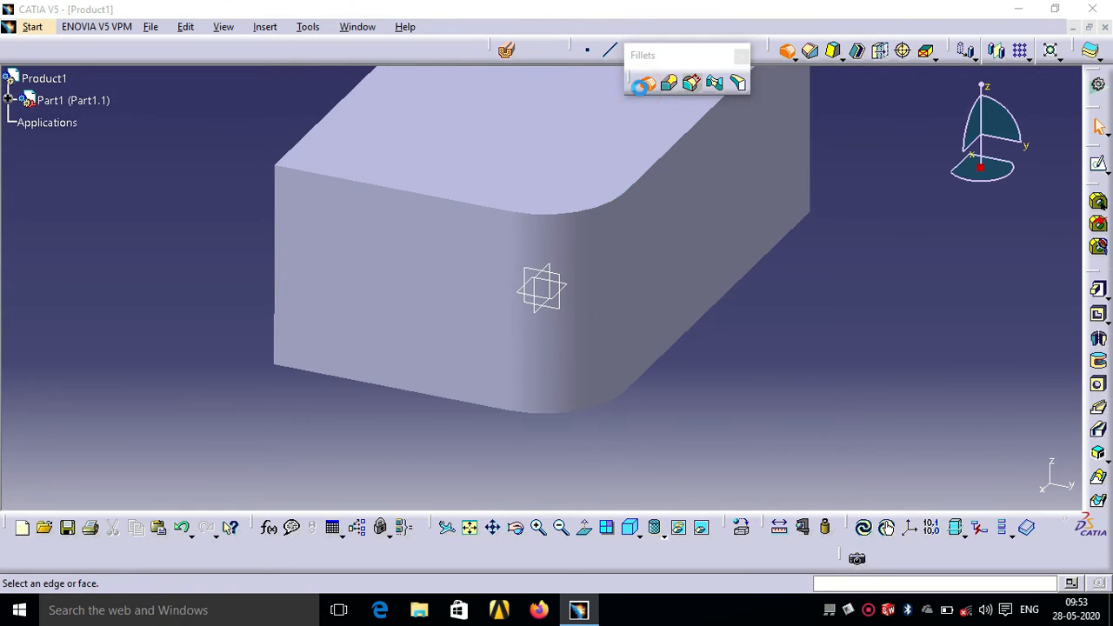
left_click(935, 277)
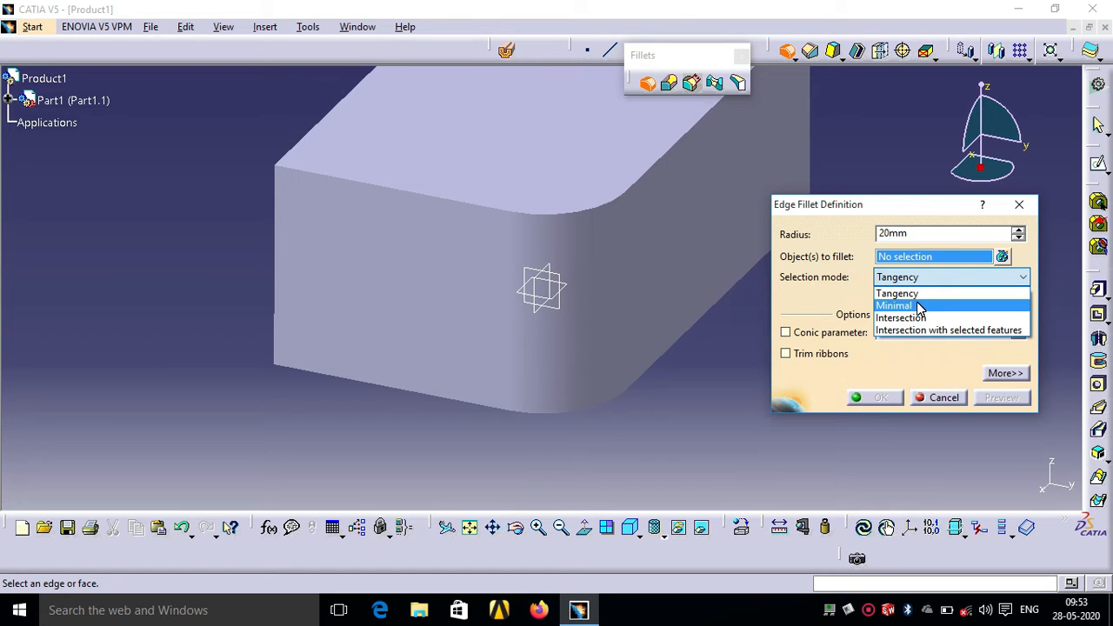
left_click(881, 209)
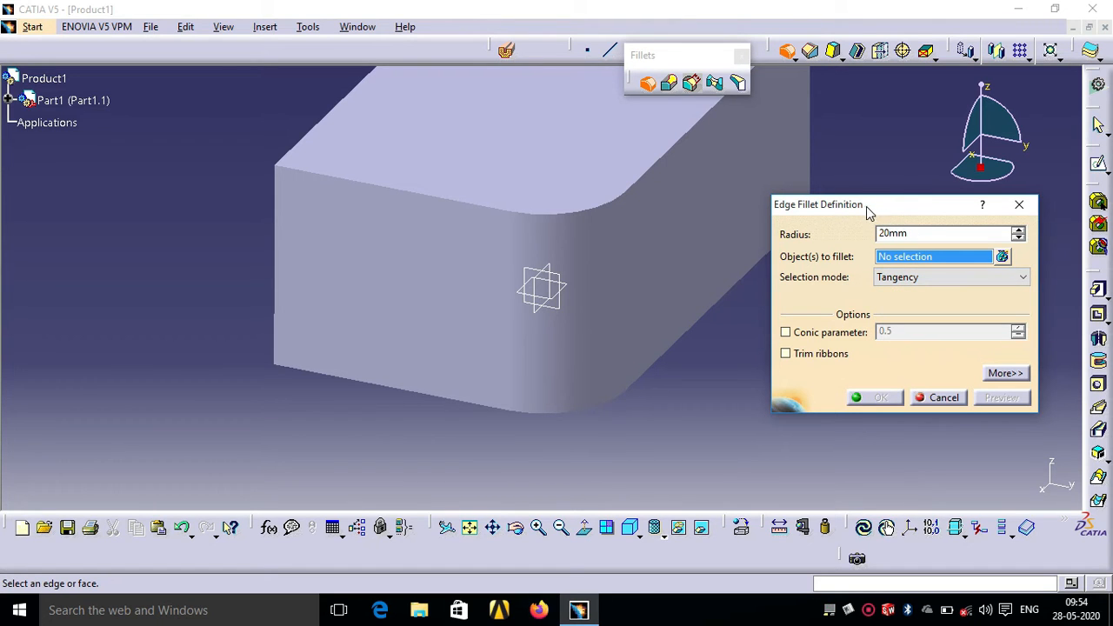
left_click_drag(866, 206, 897, 186)
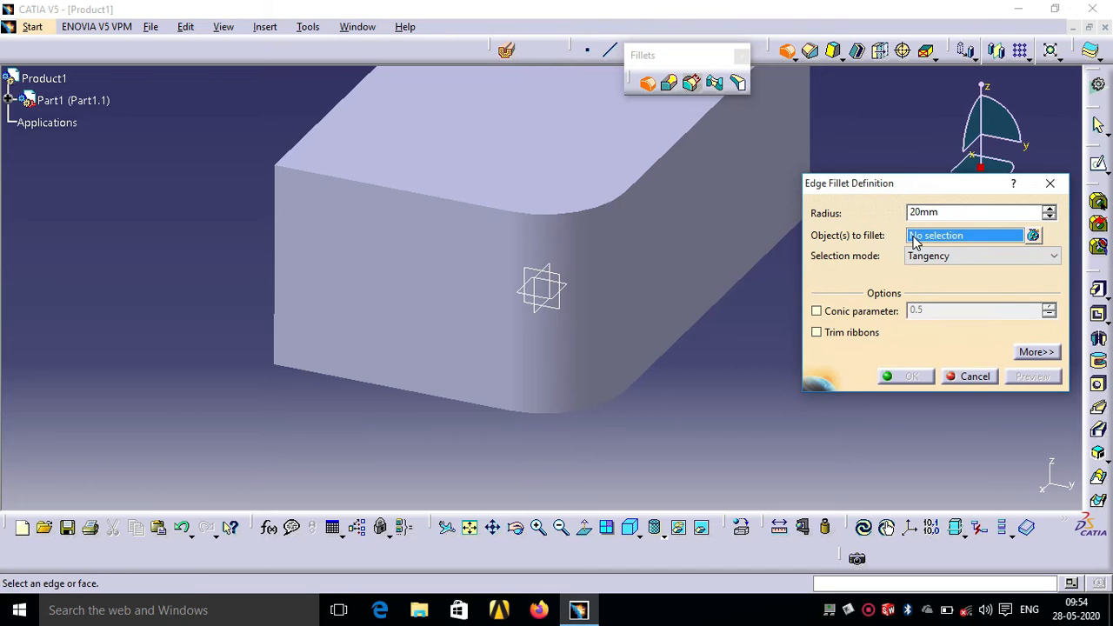
left_click(487, 215)
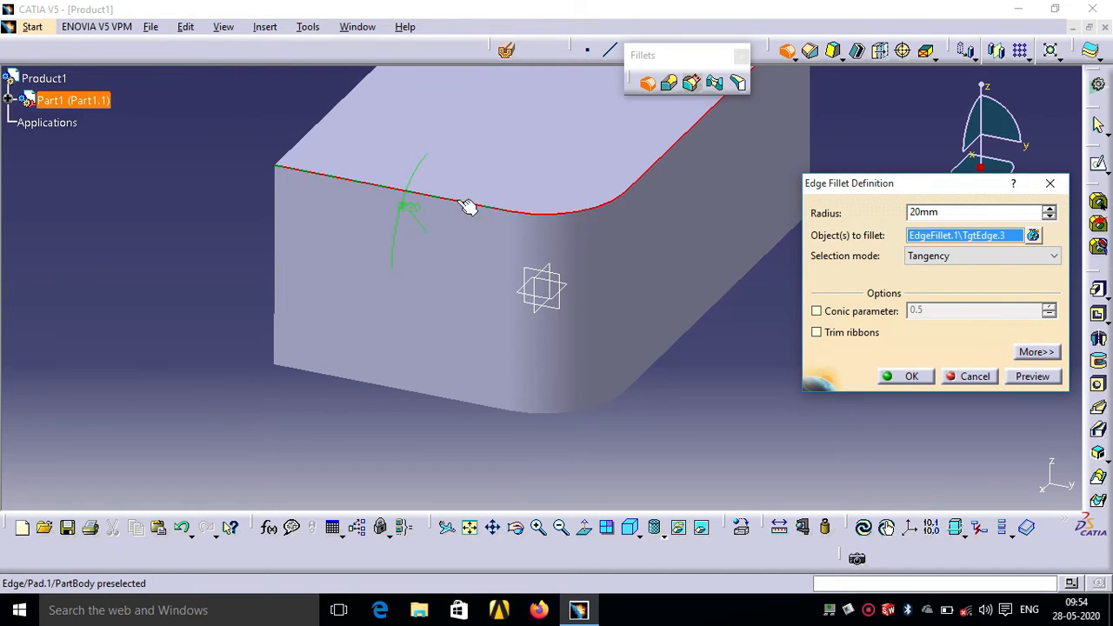
left_click(562, 529)
left_click(561, 529)
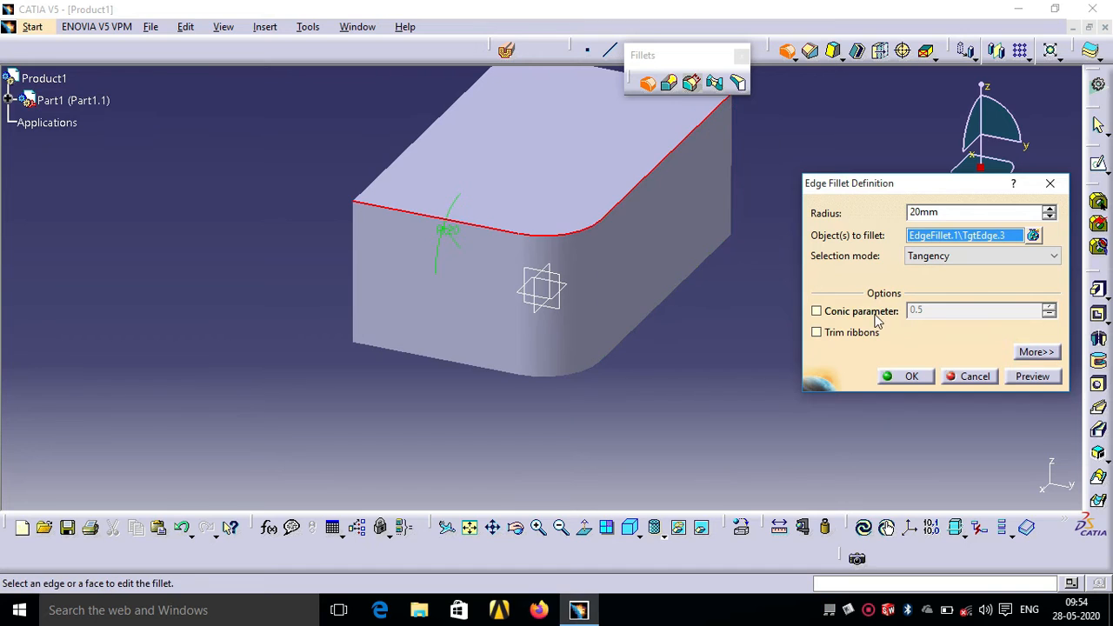
double_click(927, 212)
type("10")
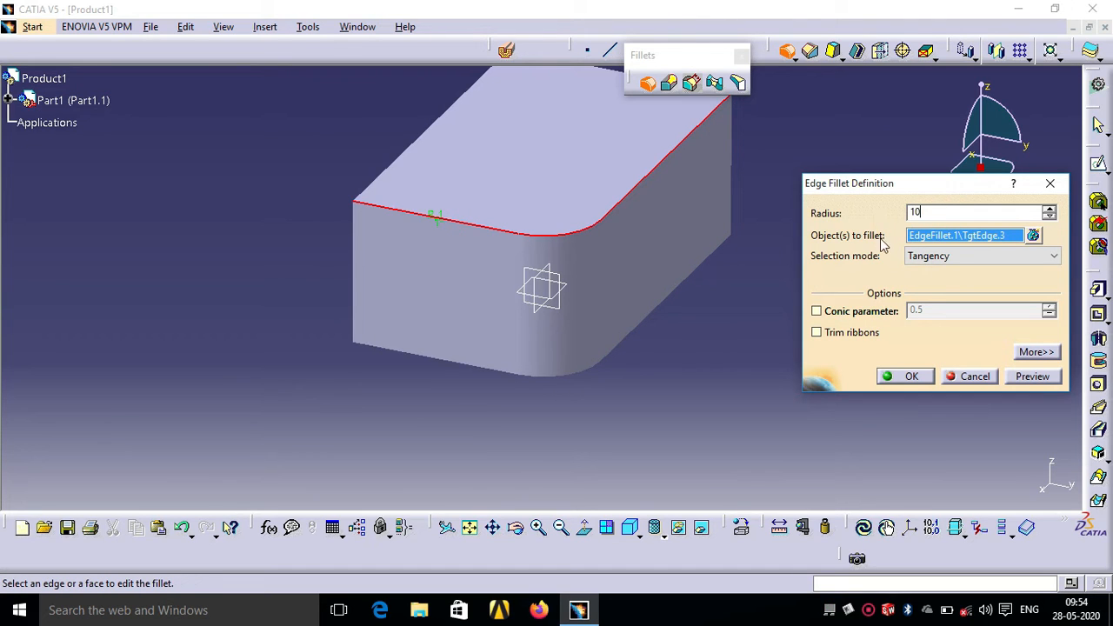
left_click(912, 376)
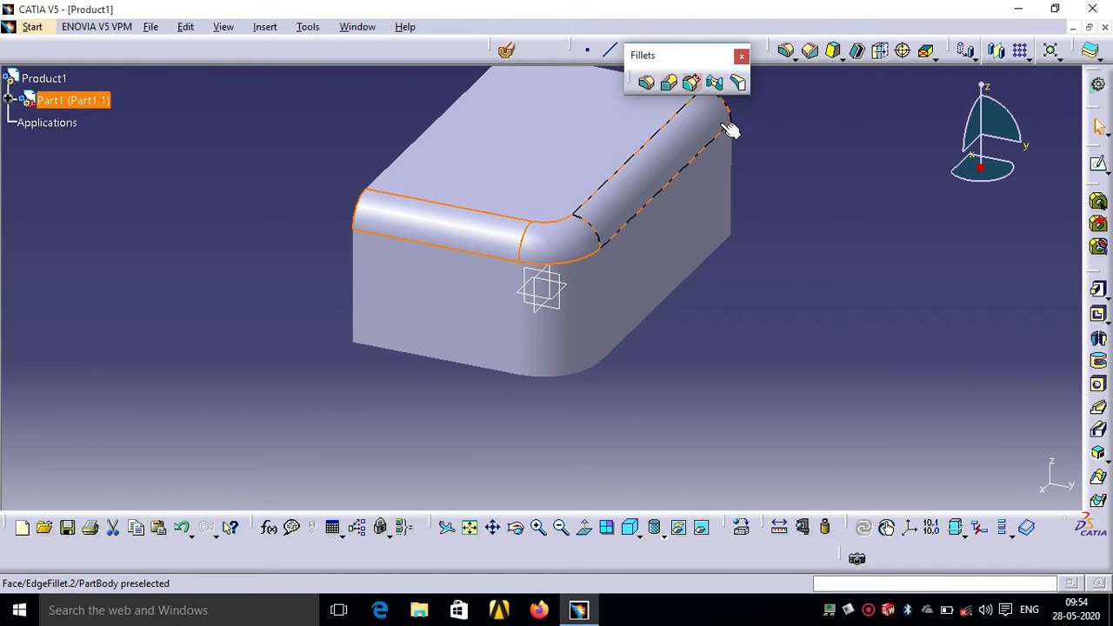
- Delete the 10 mm fillet running along the block's top edges
left_click(567, 201)
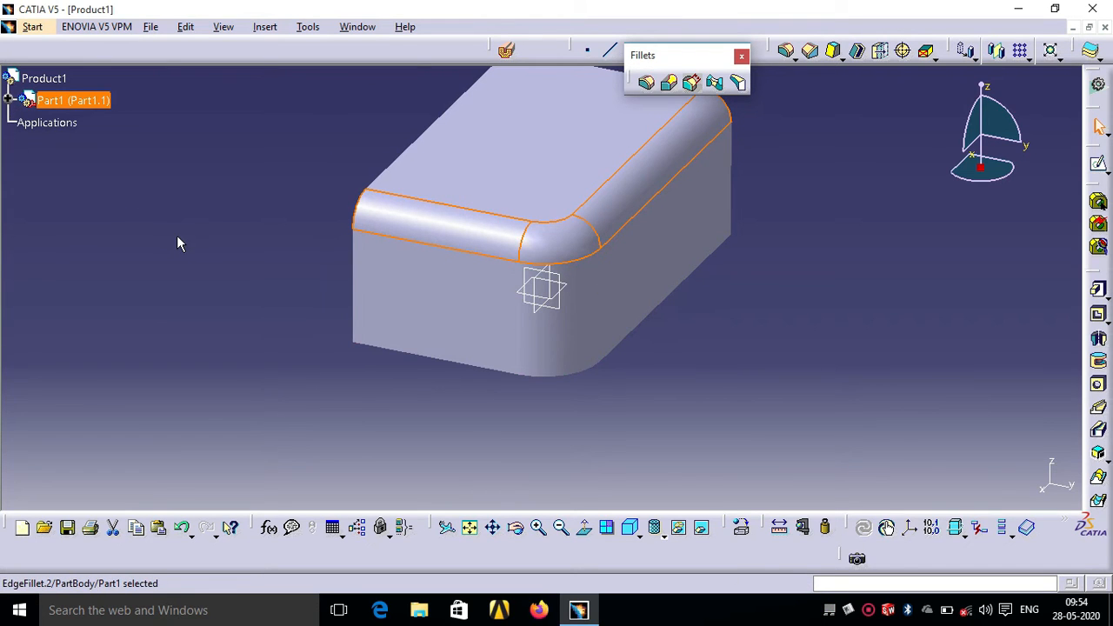
key("Delete")
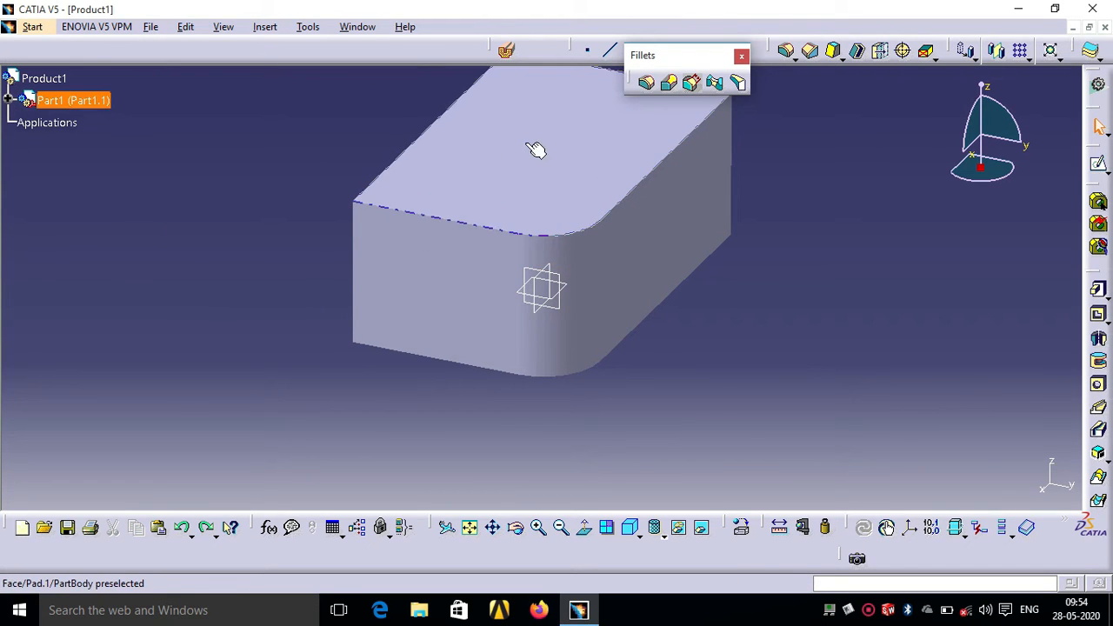
- Set up an Edge Fillet in Minimal mode on only the straight front top edge, with a 10 mm radius
left_click(647, 83)
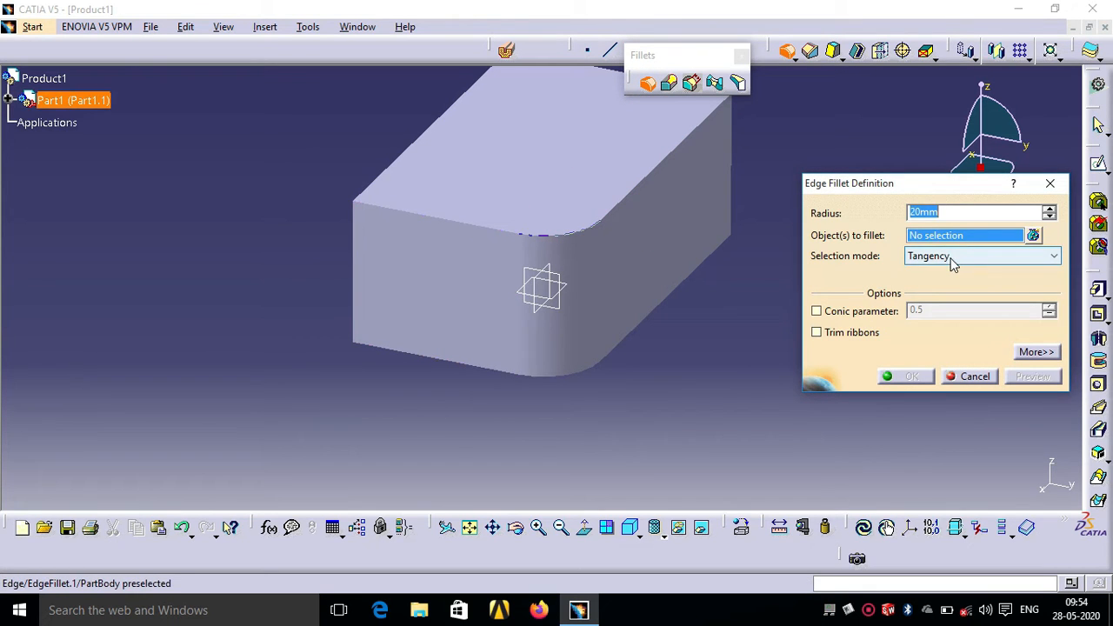
left_click(953, 258)
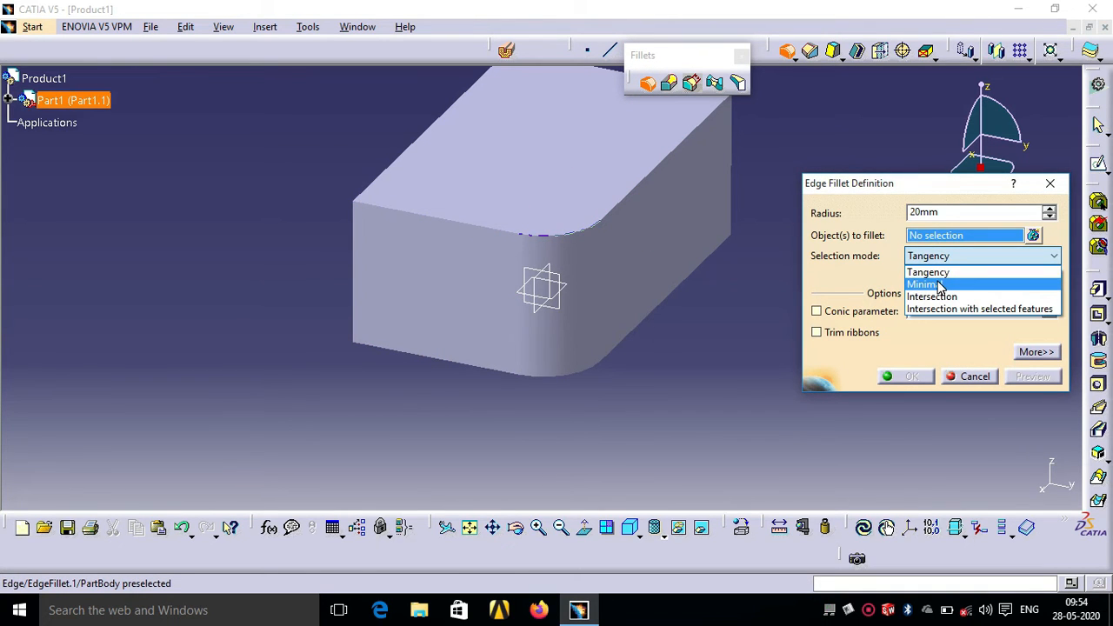
left_click(940, 286)
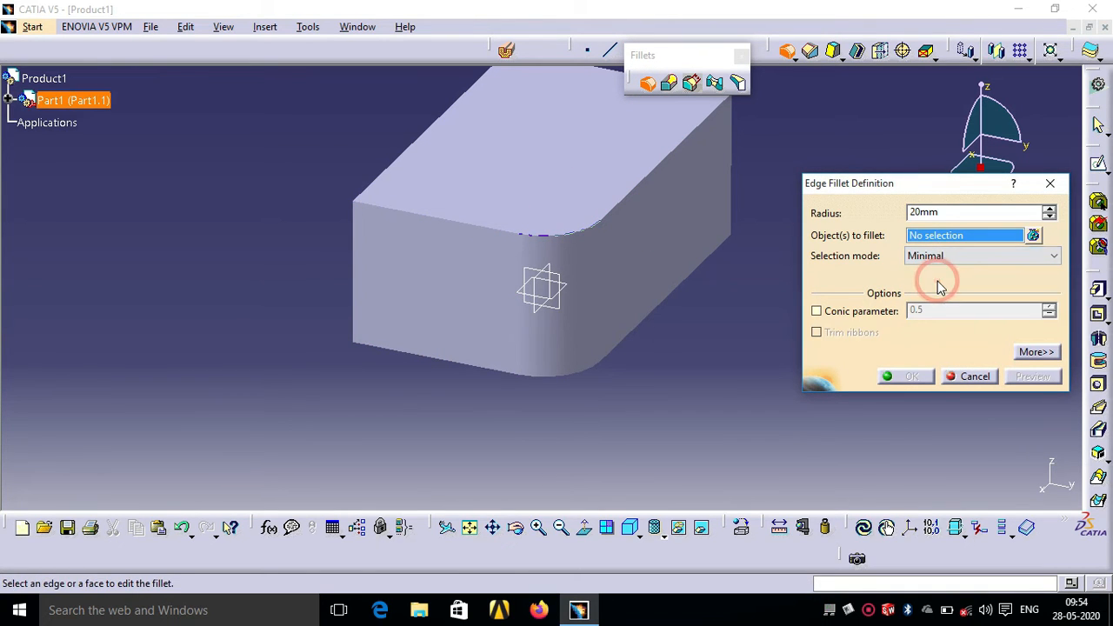
left_click(446, 219)
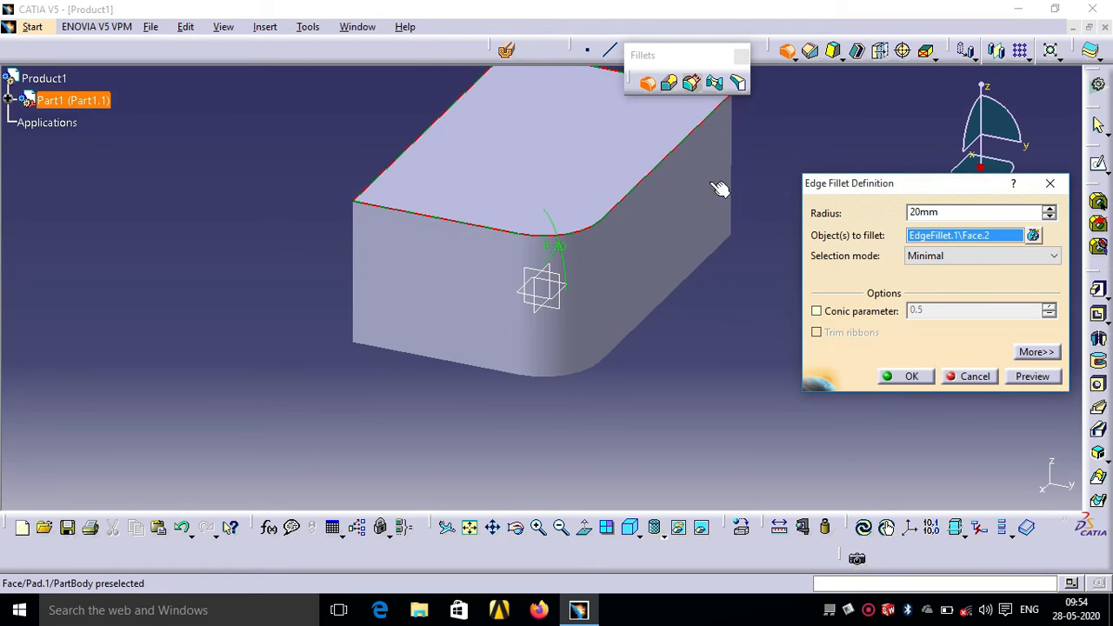
right_click(992, 237)
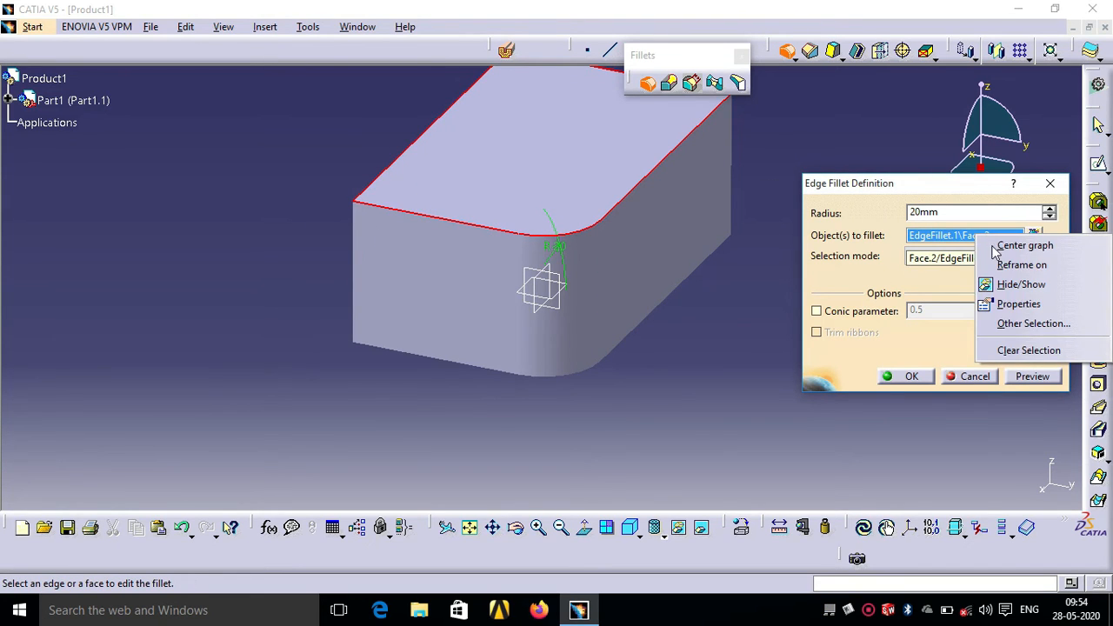
left_click(1030, 351)
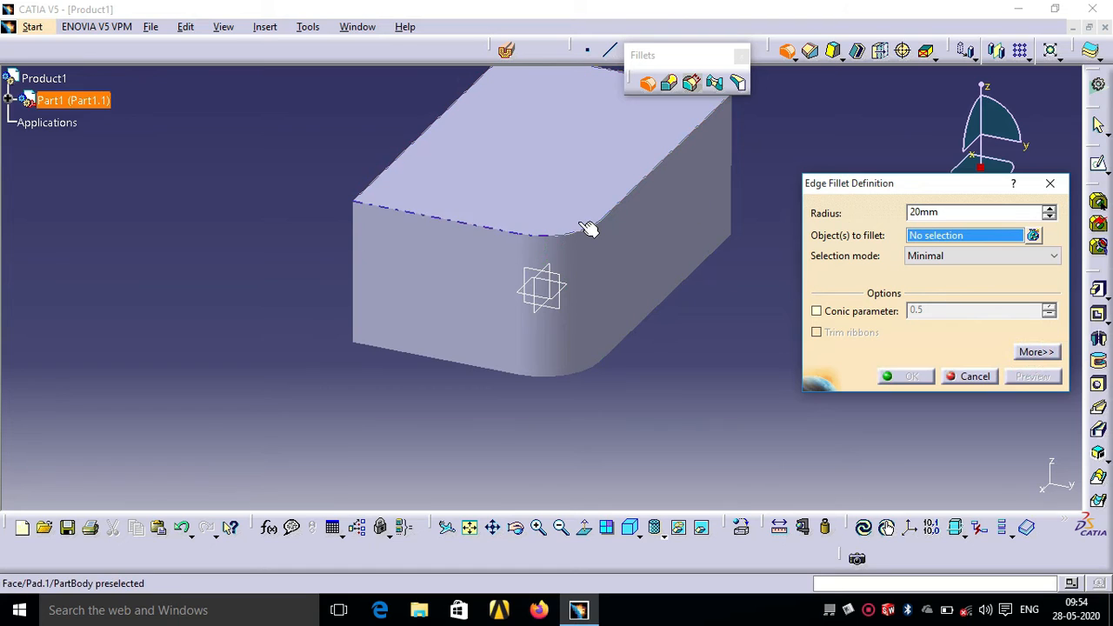
left_click(510, 239)
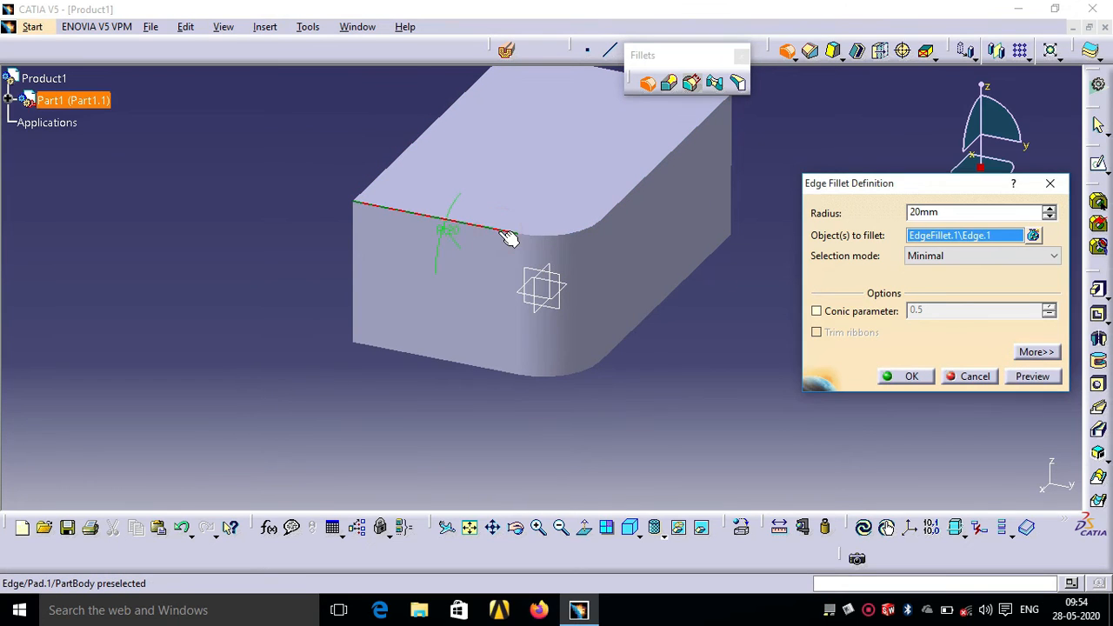
left_click_drag(945, 209, 820, 235)
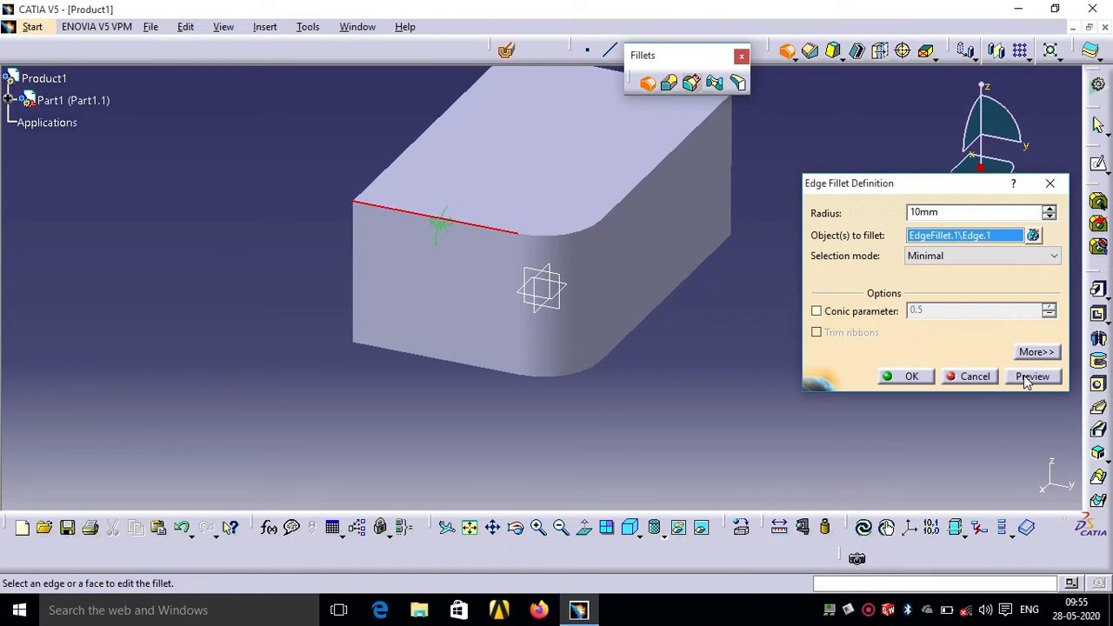
left_click(872, 612)
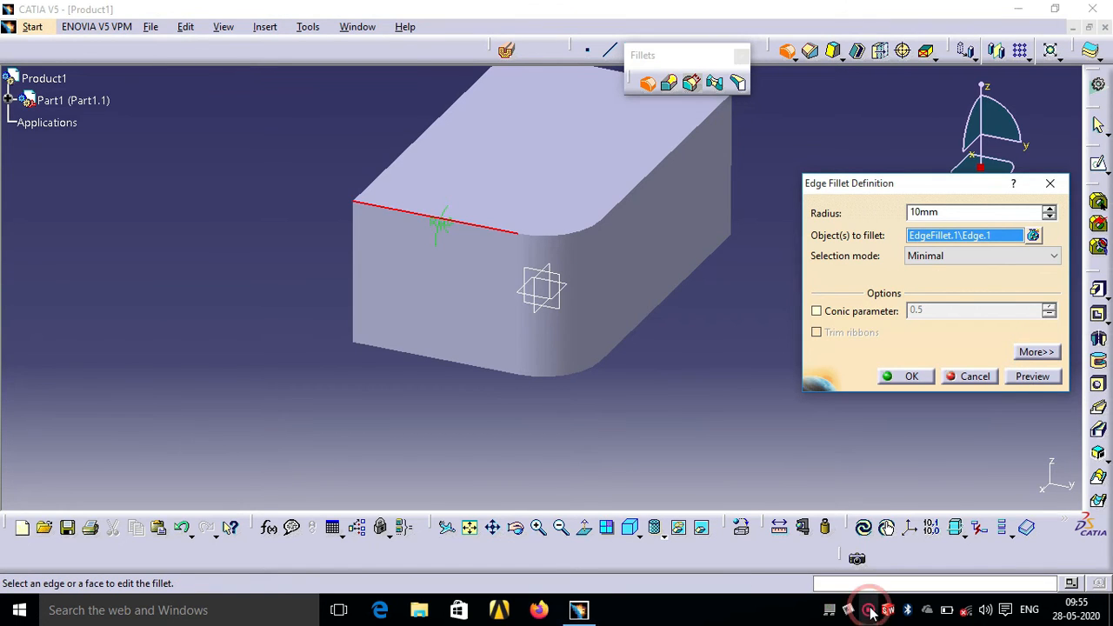
left_click(886, 482)
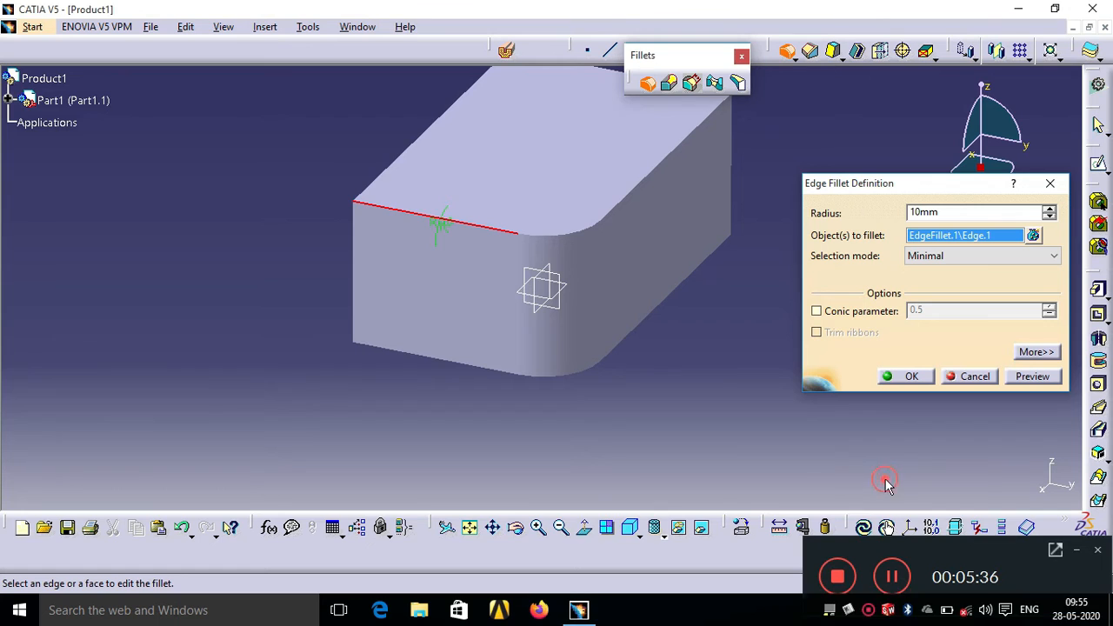
- Preview and apply the 10 mm Minimal-mode edge fillet on the block's straight front top edge
left_click(1076, 554)
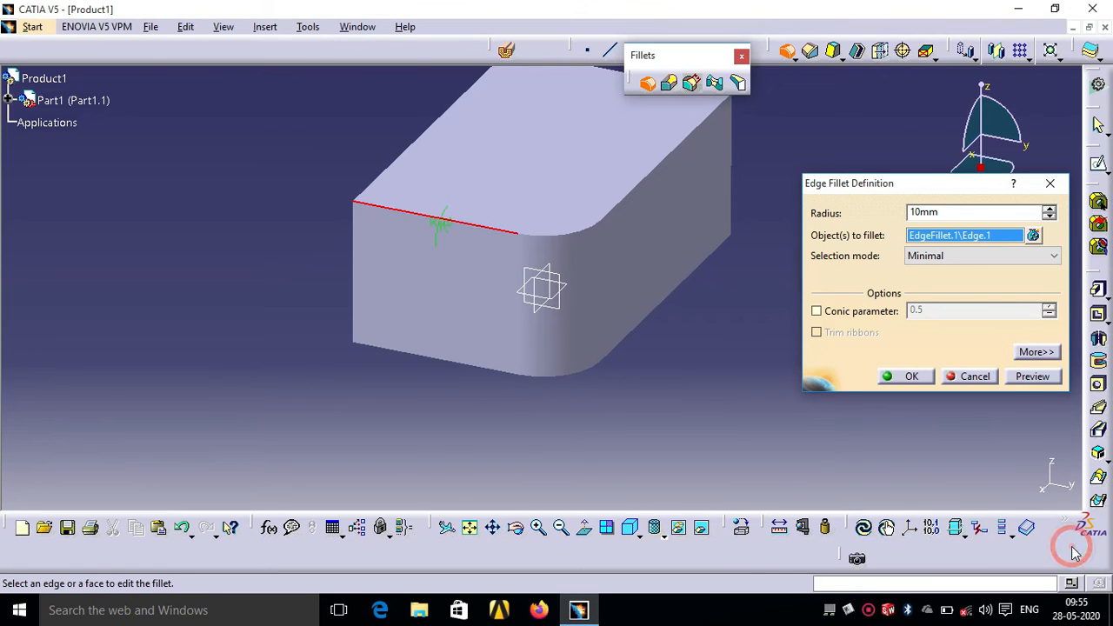
left_click(1035, 376)
left_click(908, 377)
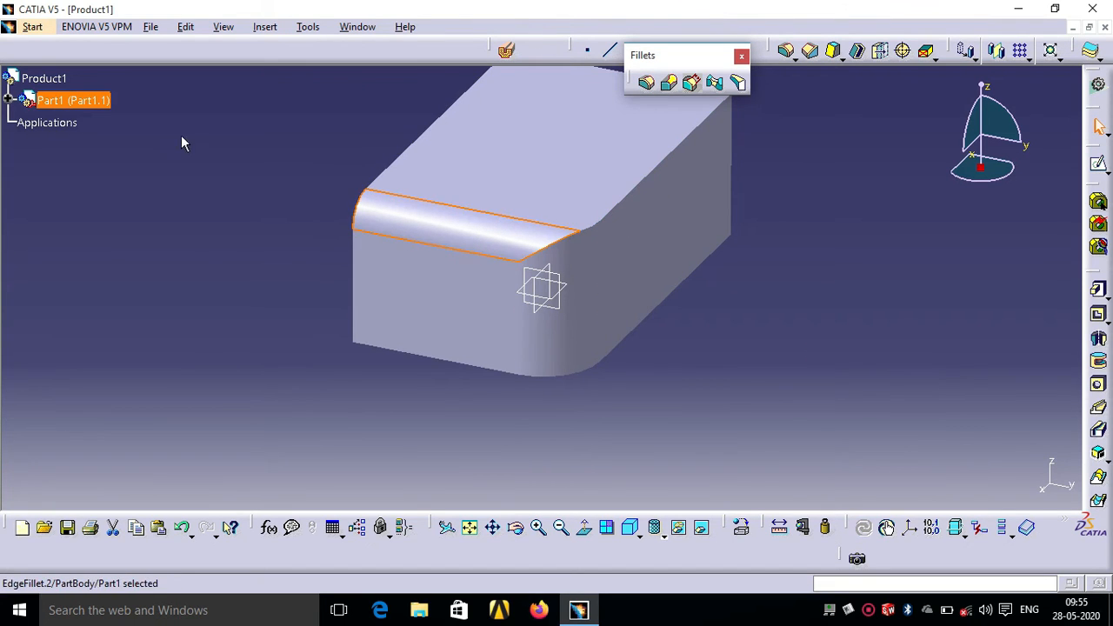
- Reopen the front top edge fillet's definition from the part body, review its available selection modes, and close it without changes
left_click(9, 102)
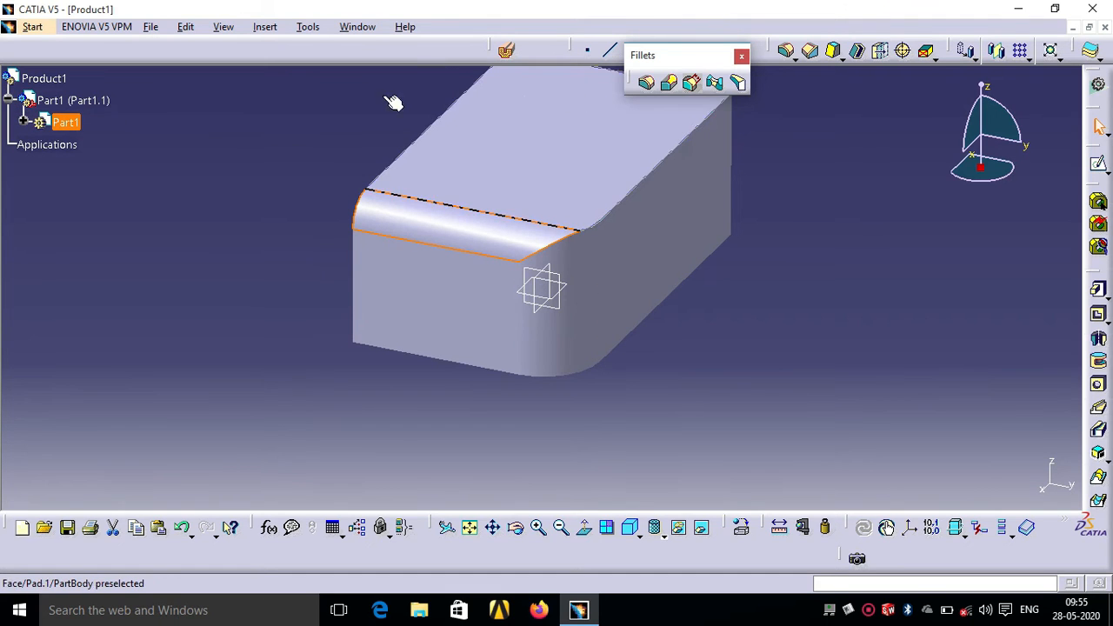
left_click(24, 123)
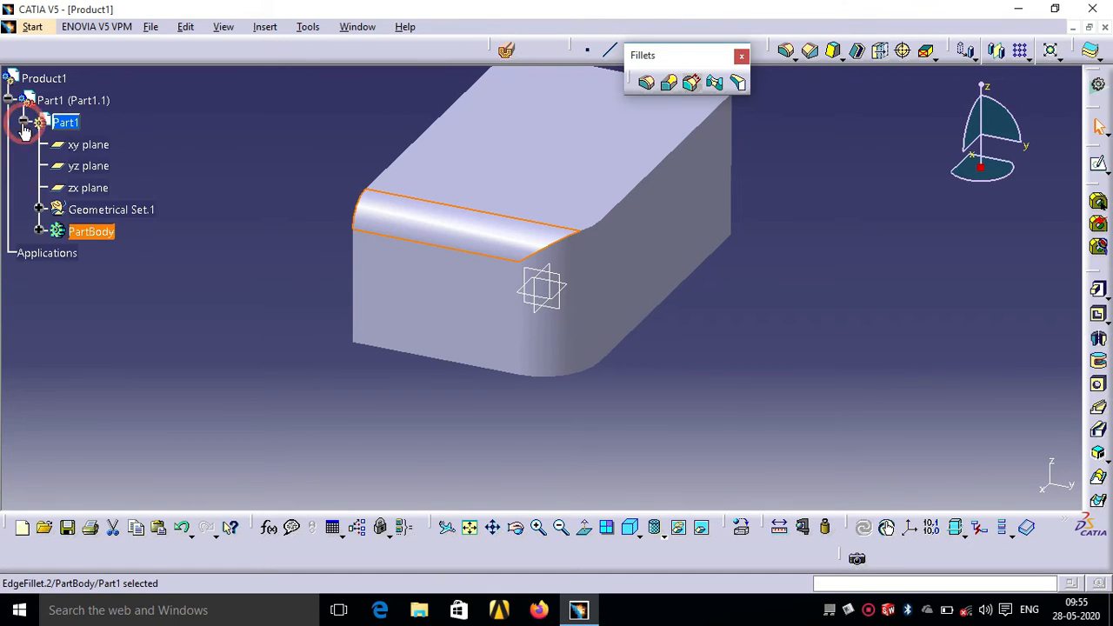
left_click(34, 230)
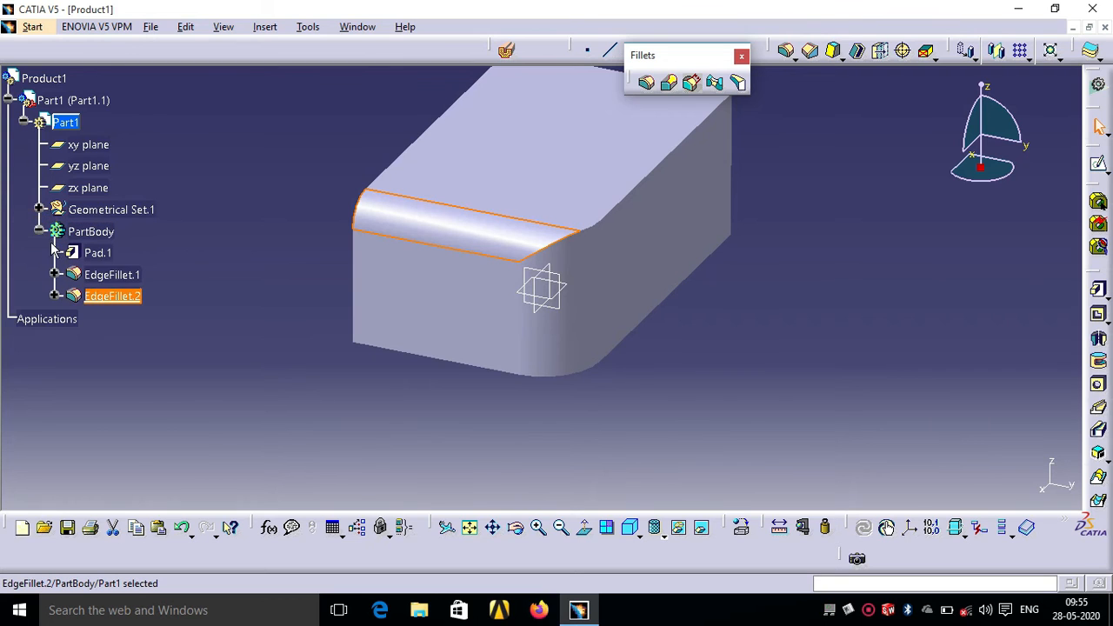
double_click(112, 296)
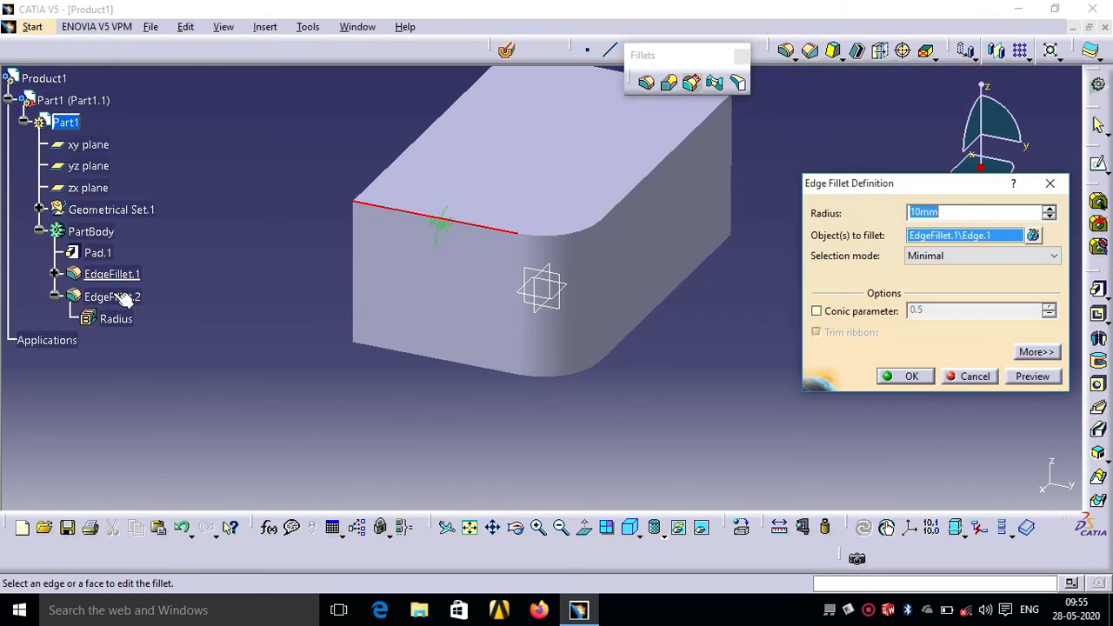
left_click(1016, 255)
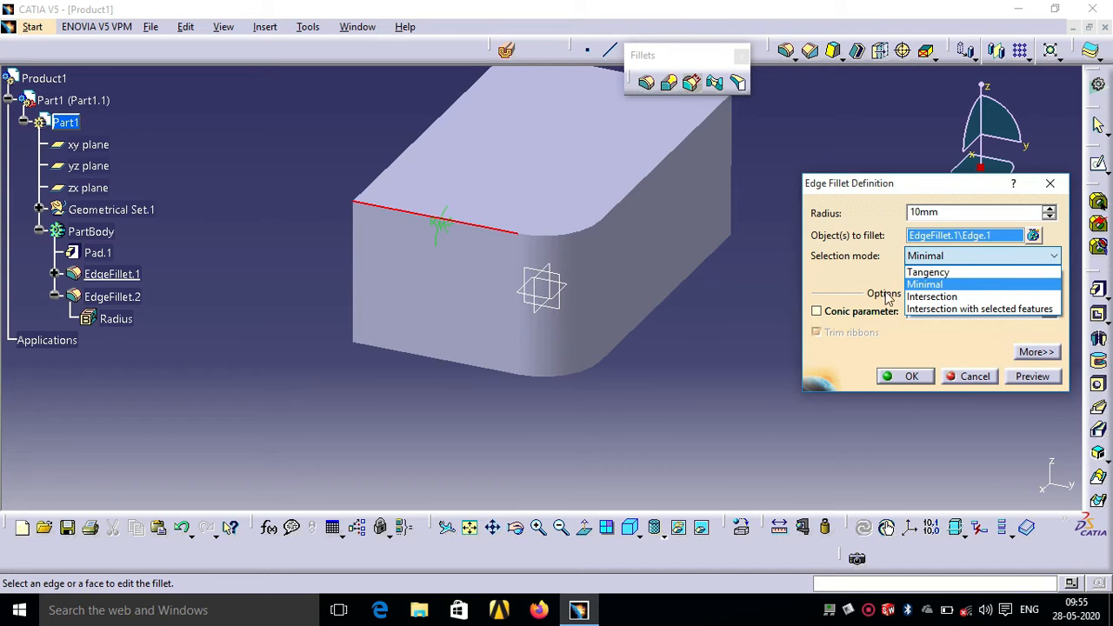
left_click(862, 278)
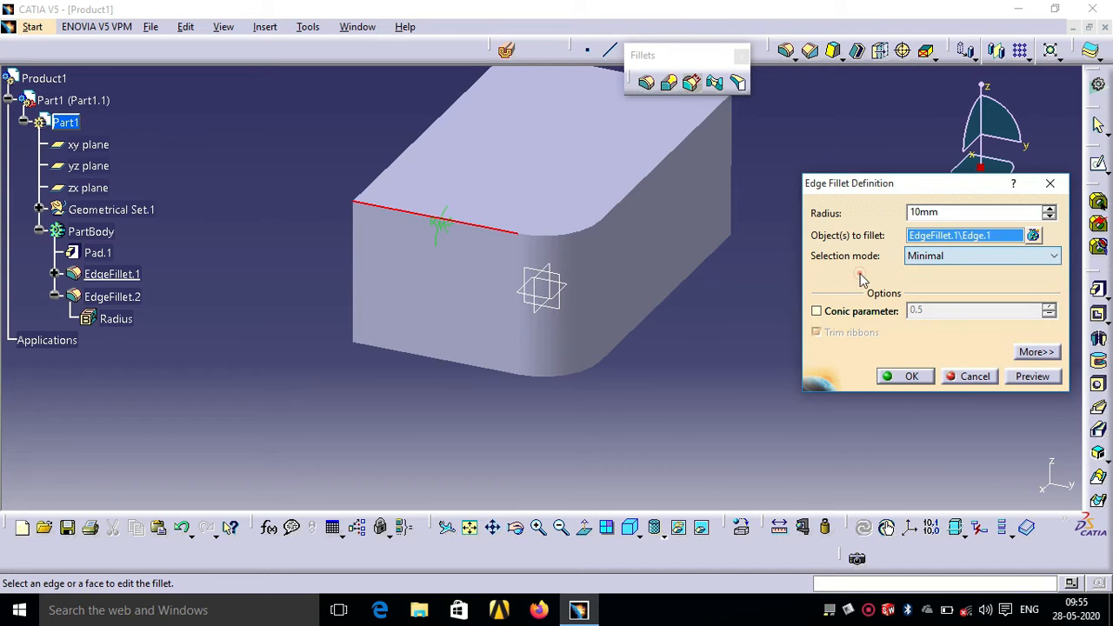
left_click(921, 257)
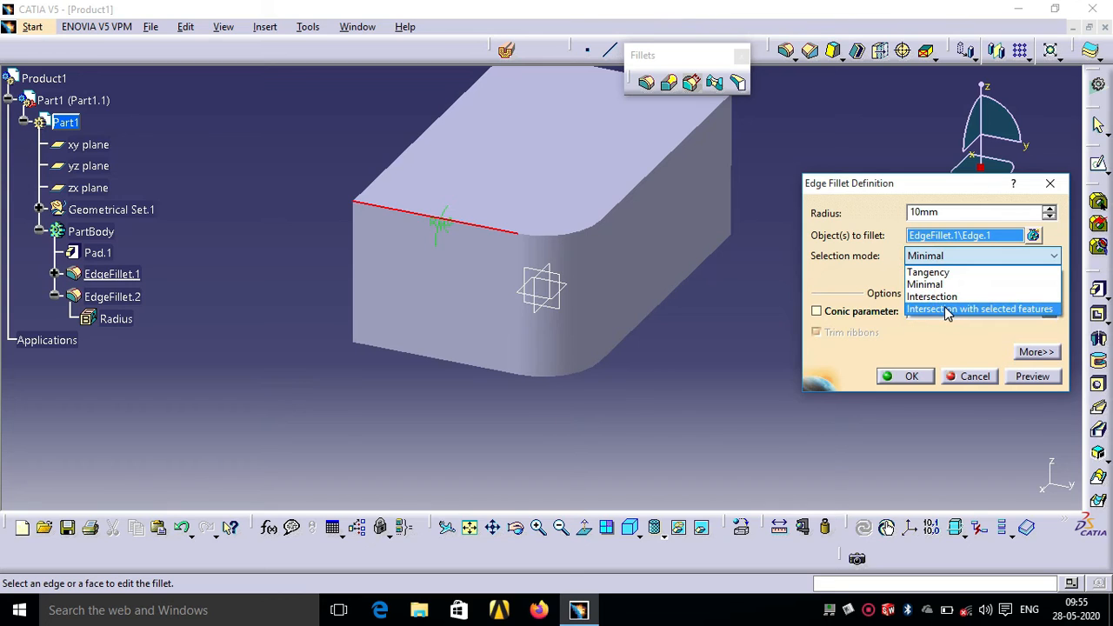
left_click(1051, 186)
left_click(1051, 185)
left_click(748, 263)
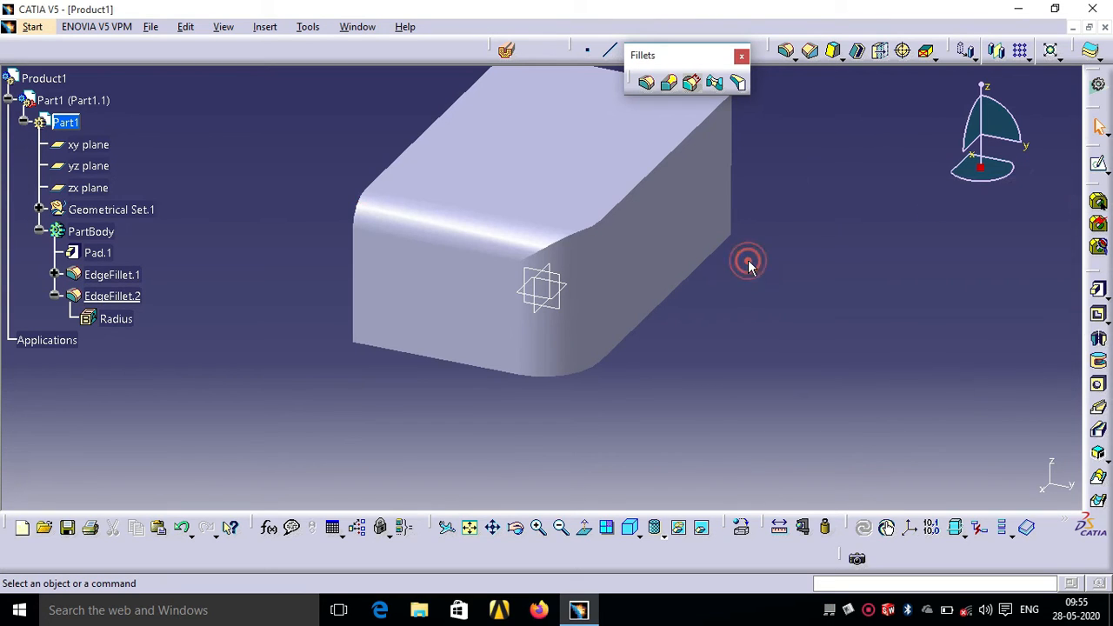
- Undo the edge fillets and the pad, going back to the bare rectangular sketch
key("ctrl+z")
key("ctrl+z")
key("ctrl+z")
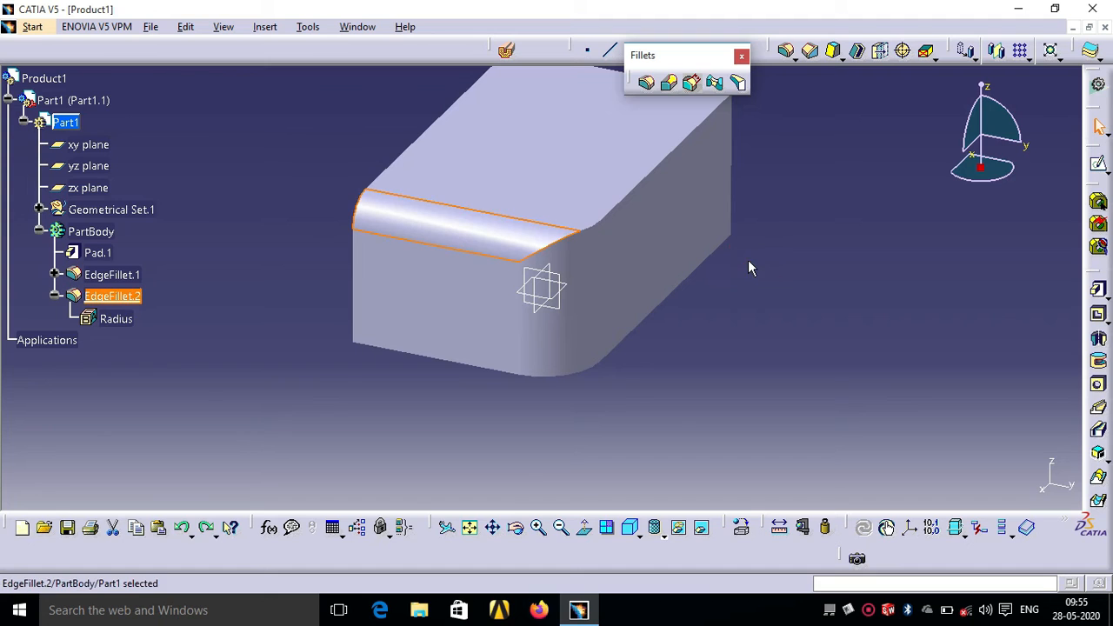
key("ctrl+z")
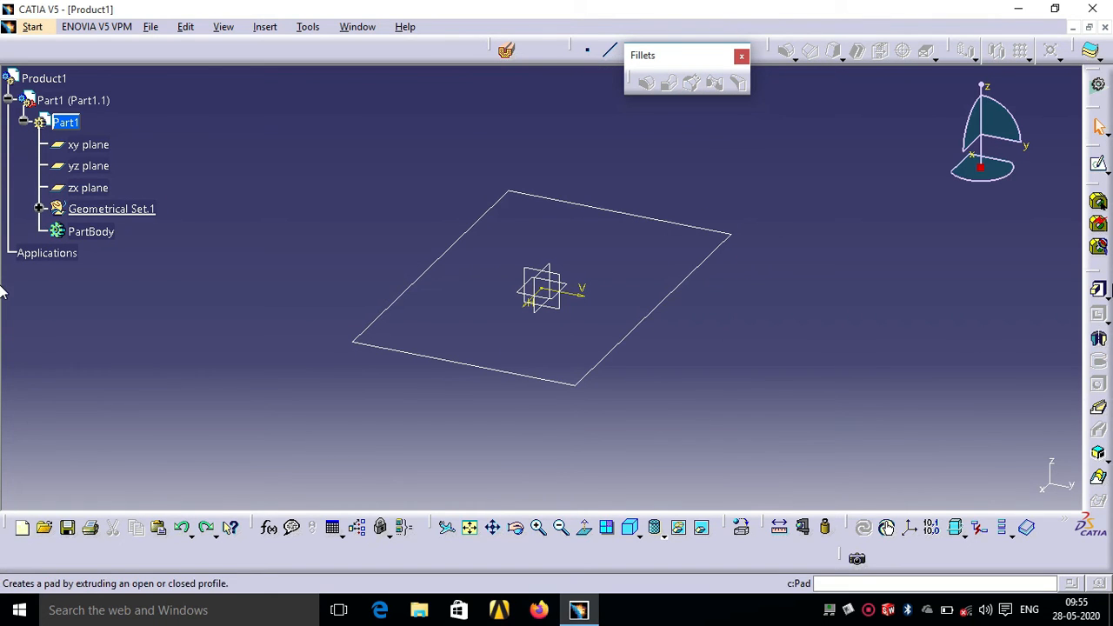
- Pad the rectangular sketch by 20 mm in the reversed direction
left_click(1101, 293)
left_click(703, 341)
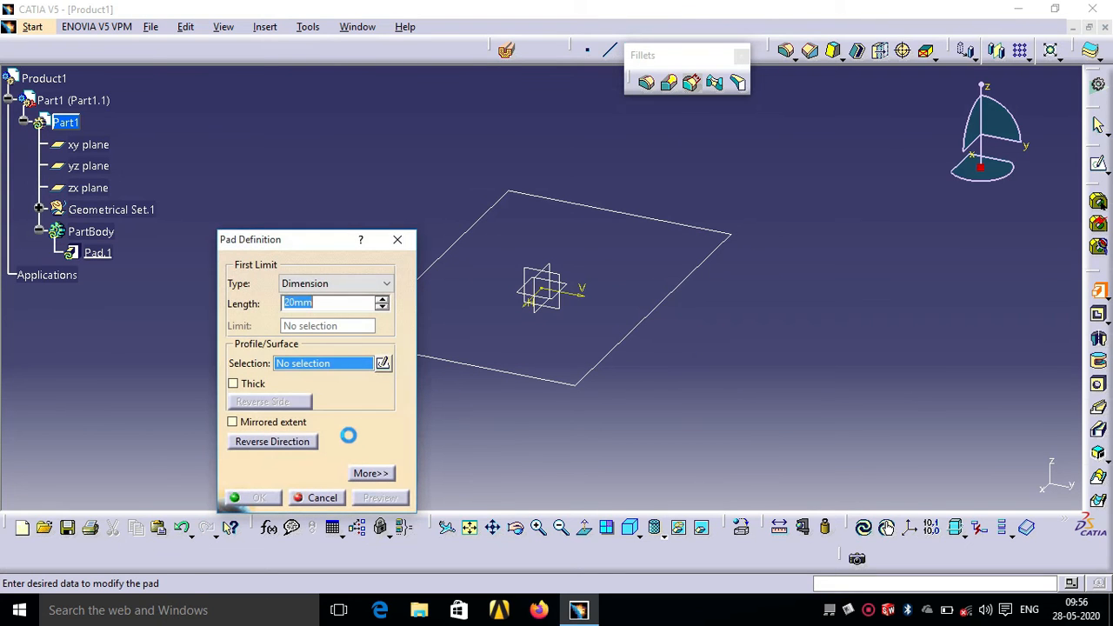
left_click(559, 386)
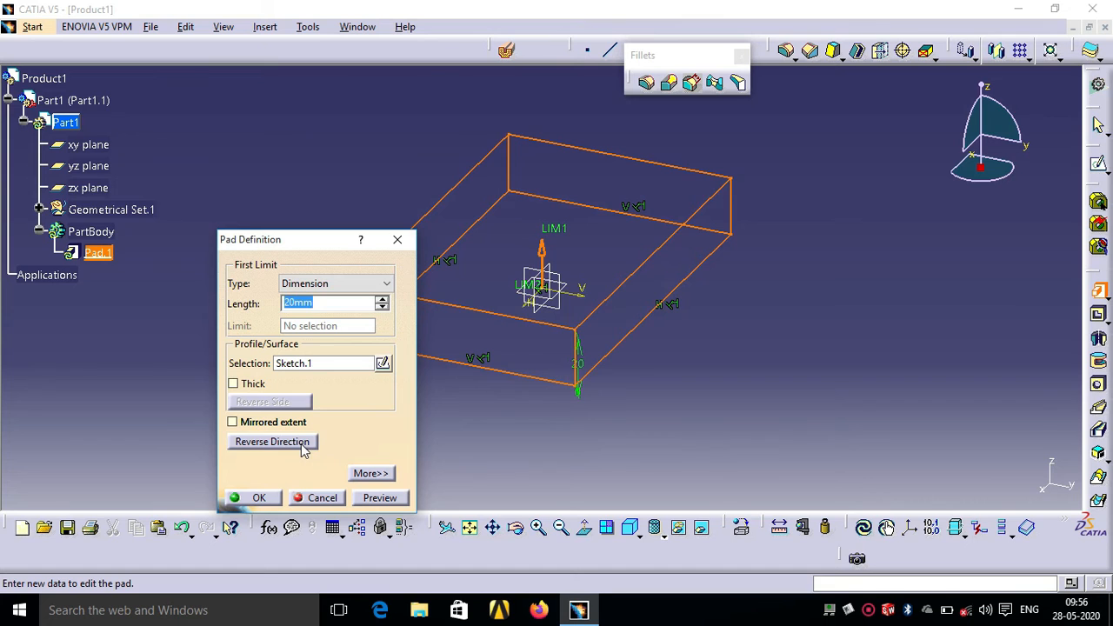
left_click(301, 444)
left_click(248, 498)
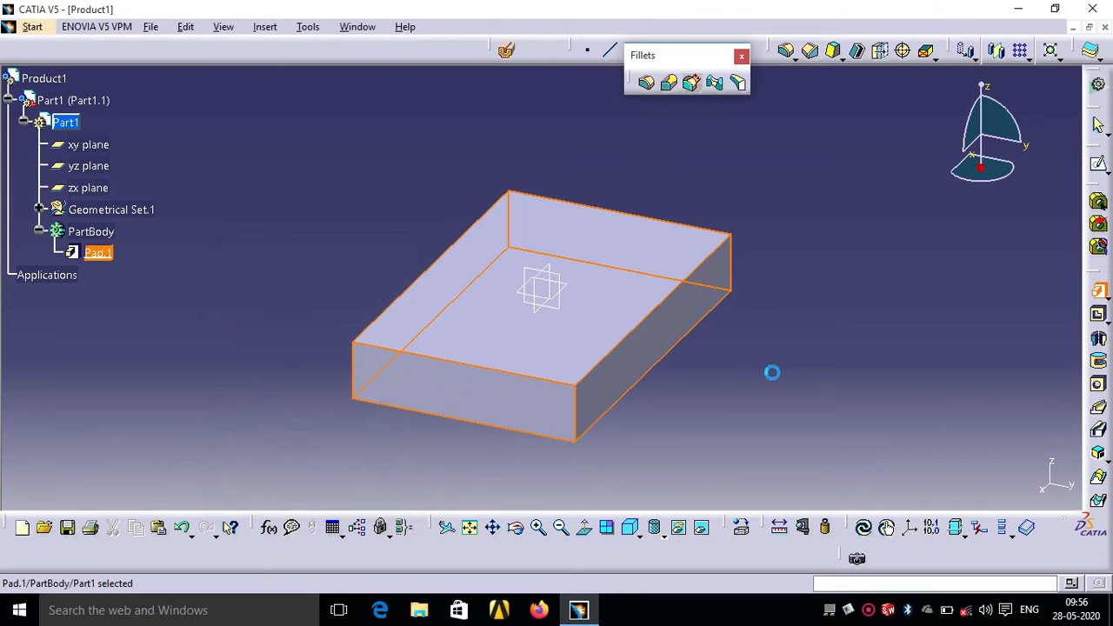
left_click(847, 357)
- Sketch a rectangle about 35 by 27 mm on the pad's top face, starting from the block's back corner
left_click(573, 261)
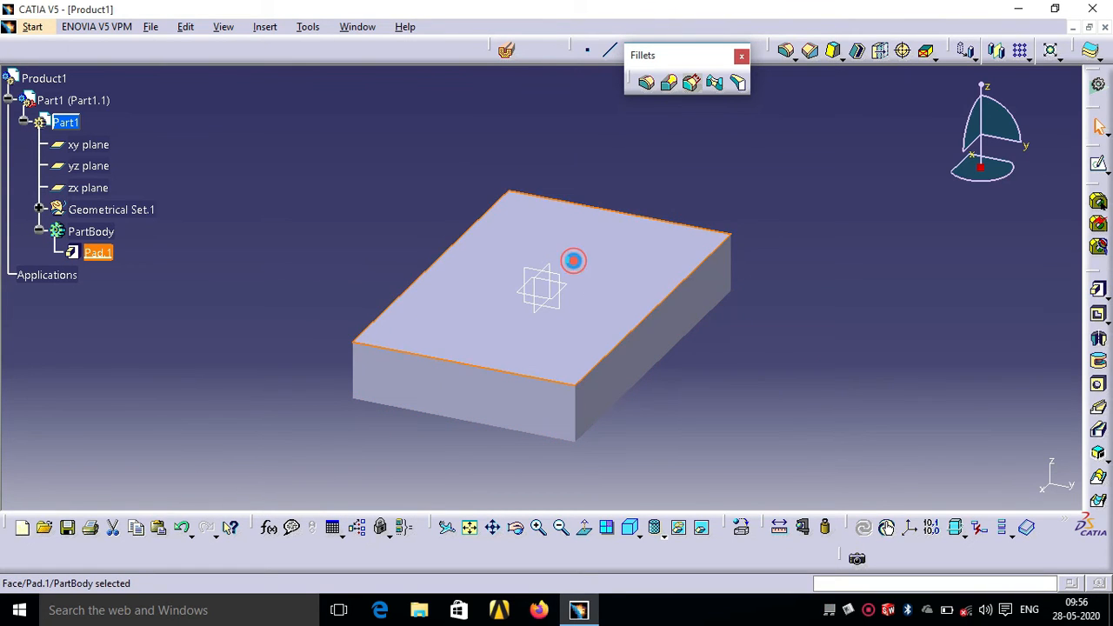
left_click(1099, 165)
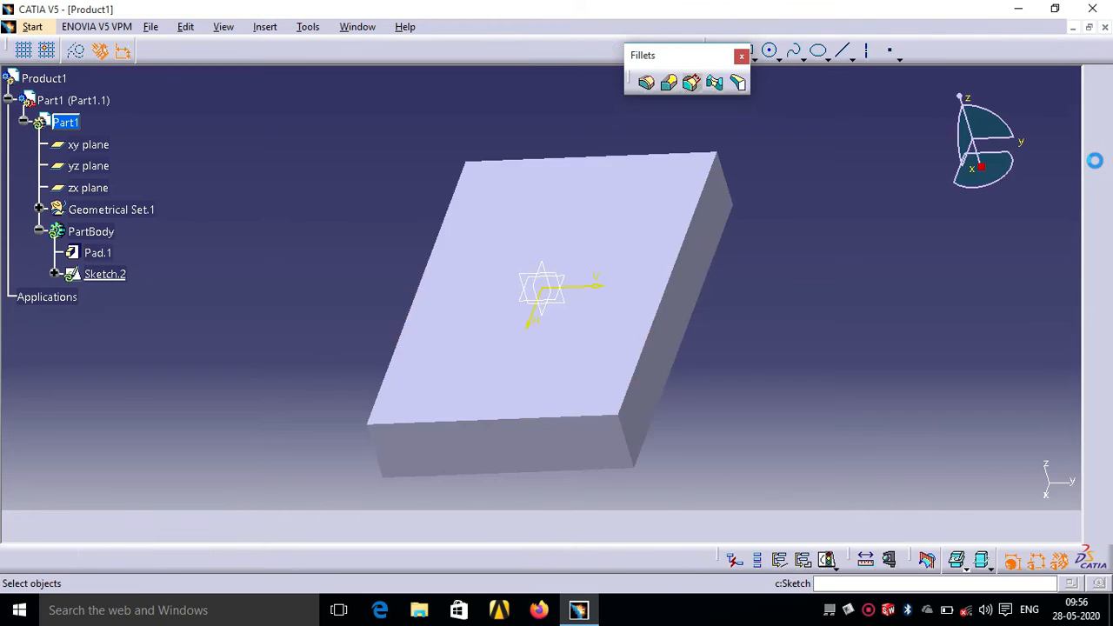
left_click(751, 55)
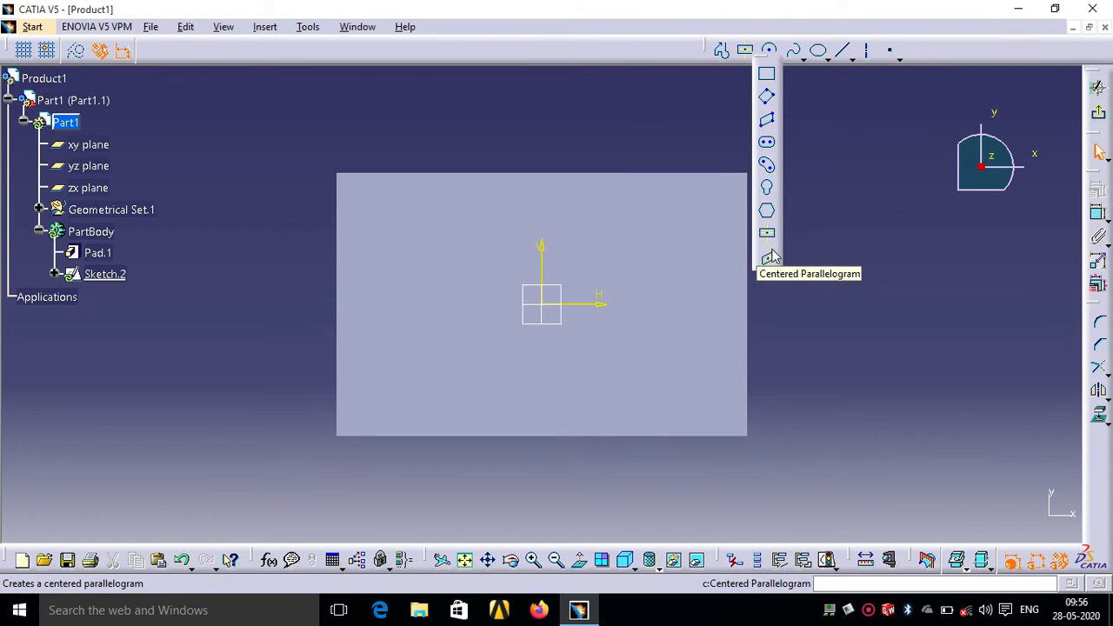
left_click(765, 77)
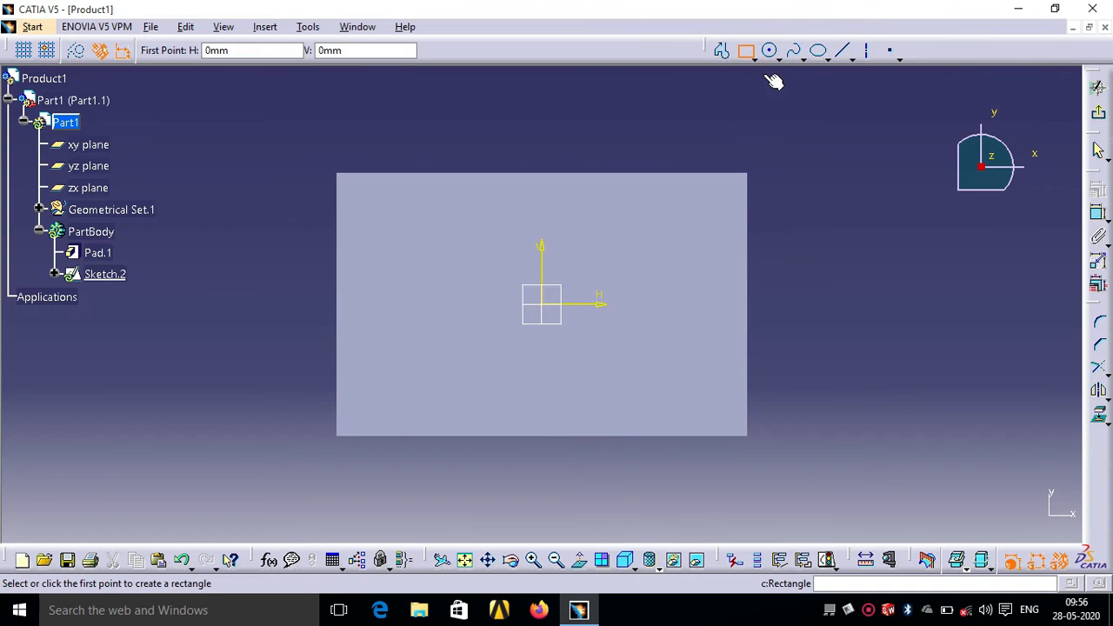
left_click(338, 435)
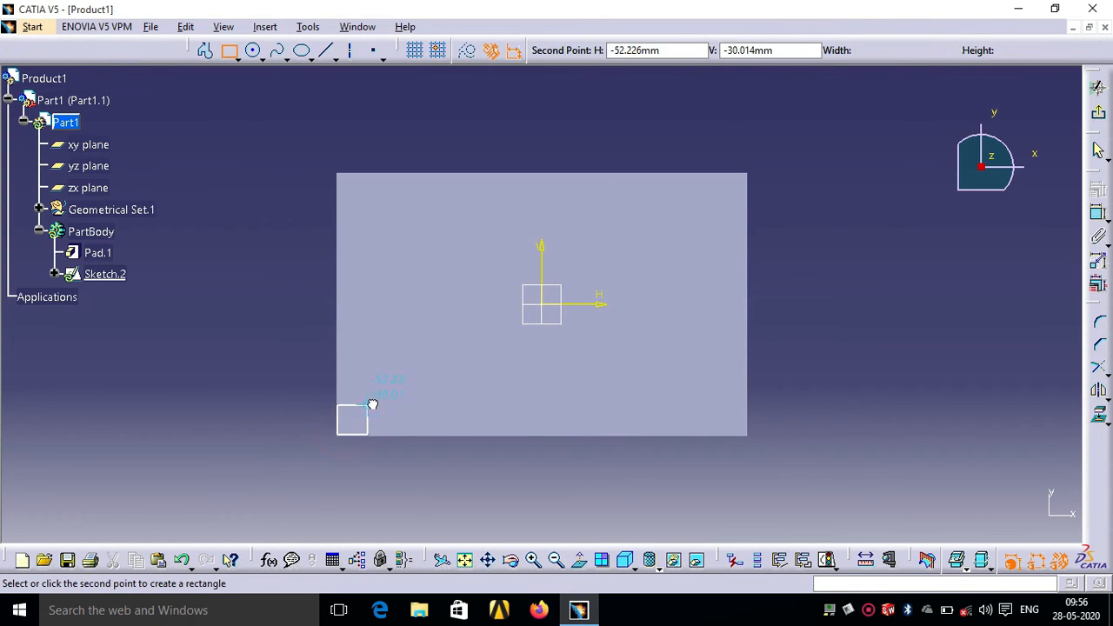
left_click(455, 345)
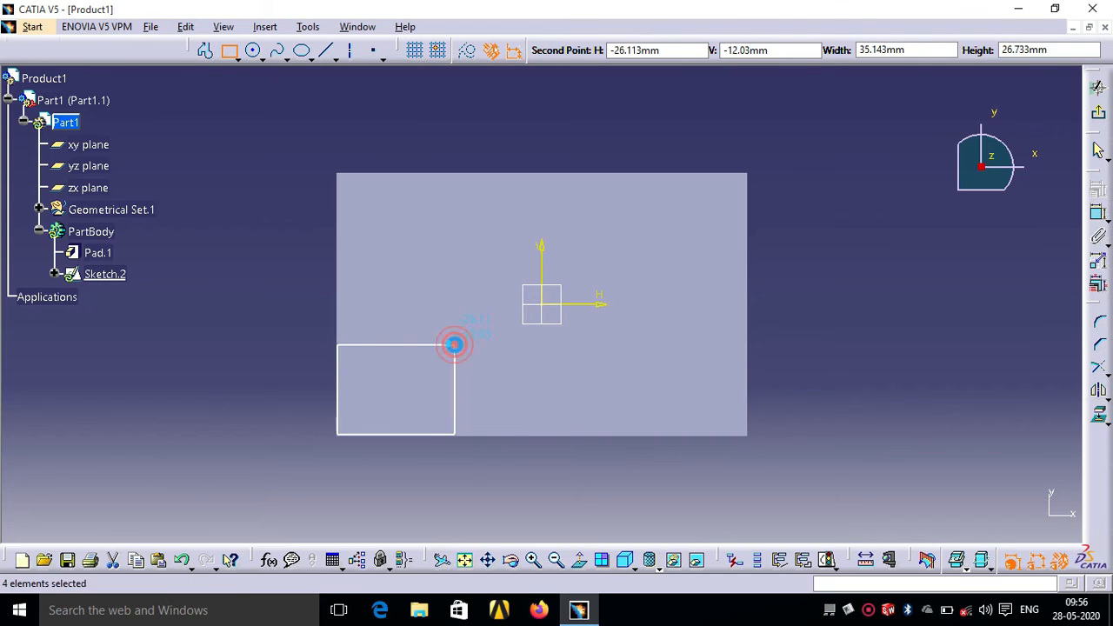
left_click(1103, 119)
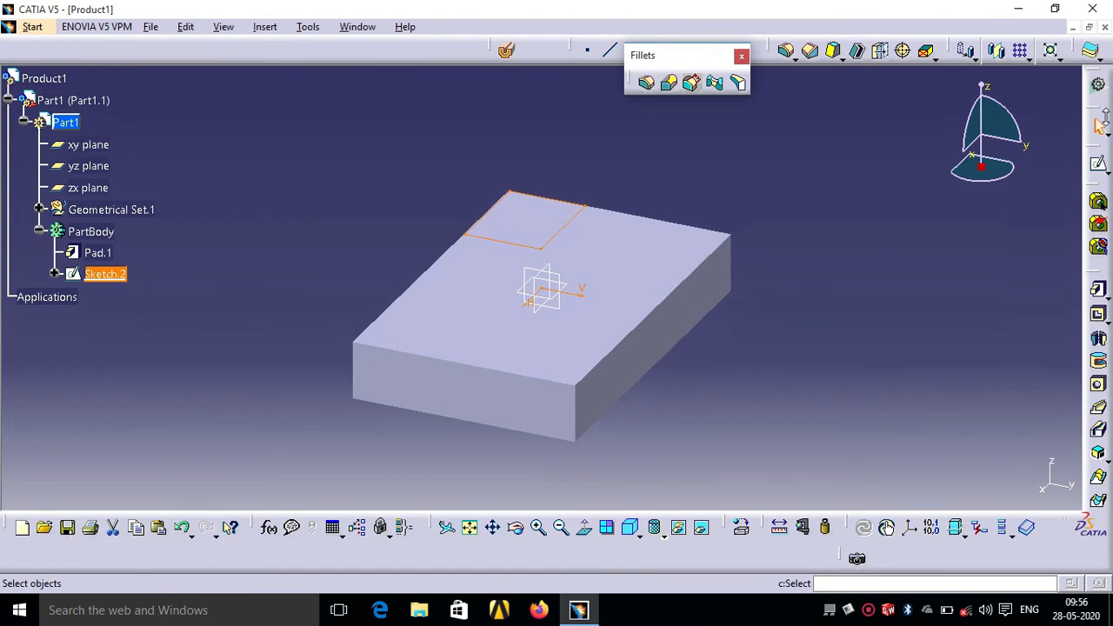
left_click(823, 231)
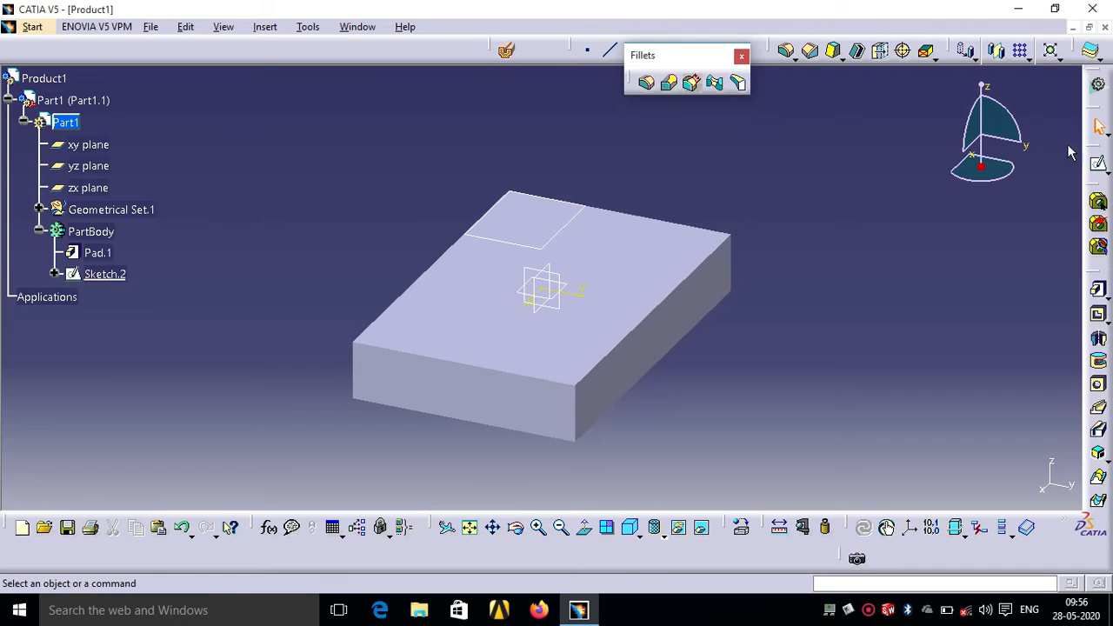
- Pad the small corner rectangle upward by 20 mm from the base block
left_click(1098, 293)
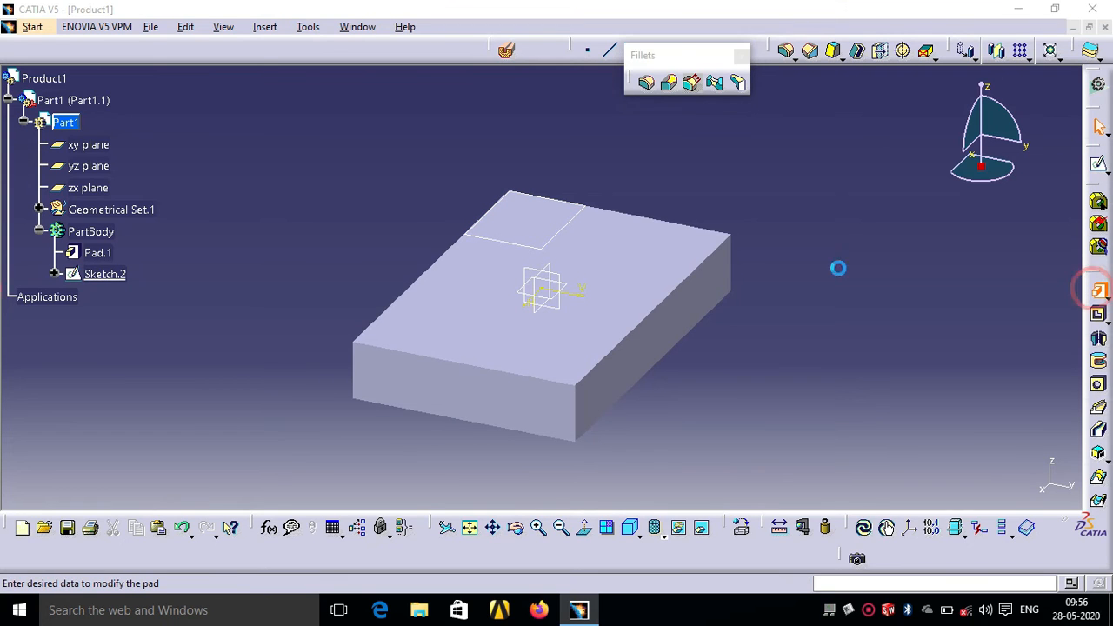
left_click(559, 251)
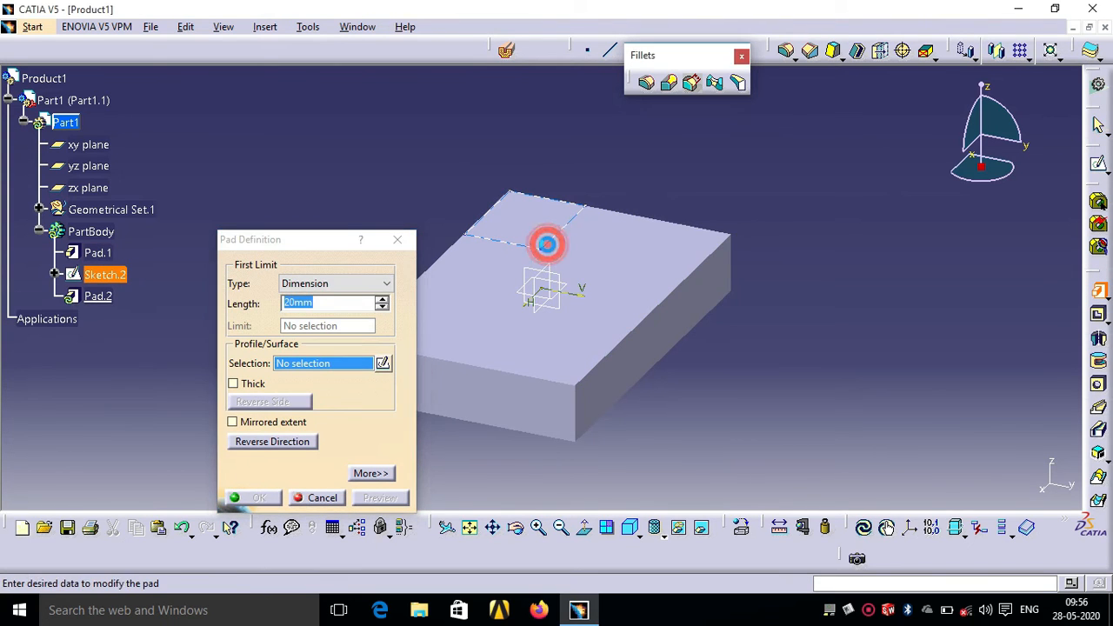
left_click(261, 497)
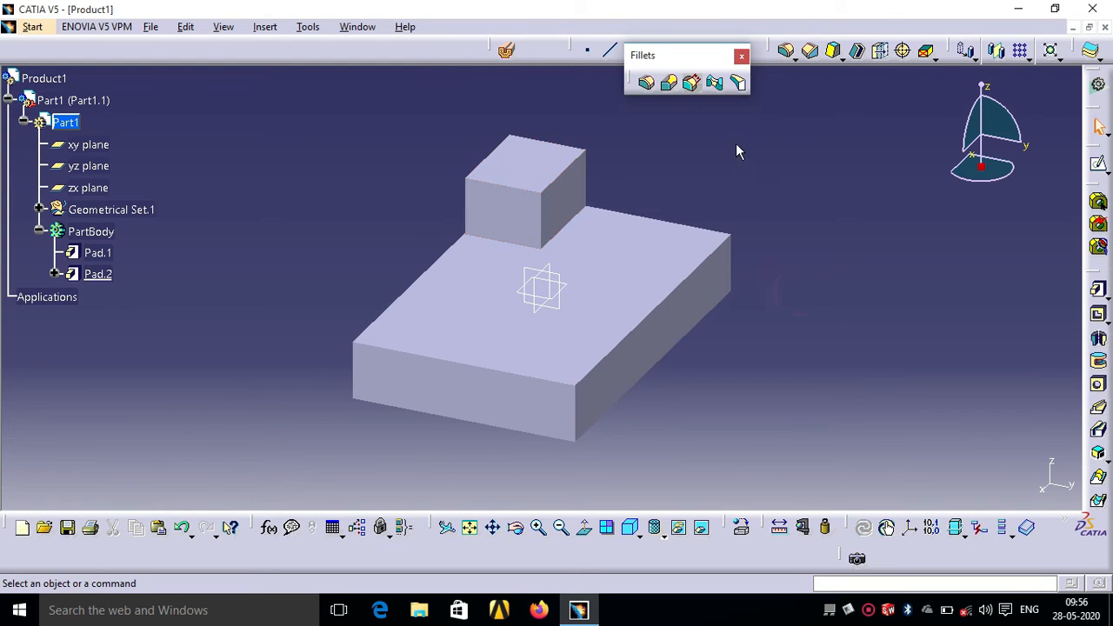
- Set up an Edge Fillet in Intersection mode with the base pad as the feature to fillet
left_click(646, 83)
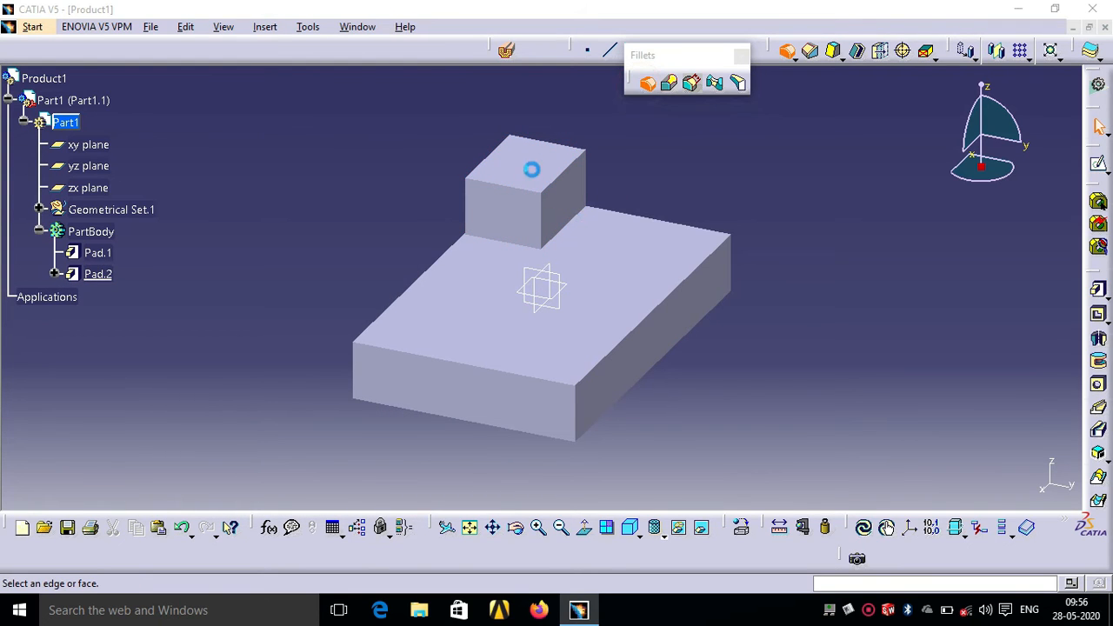
left_click(1020, 259)
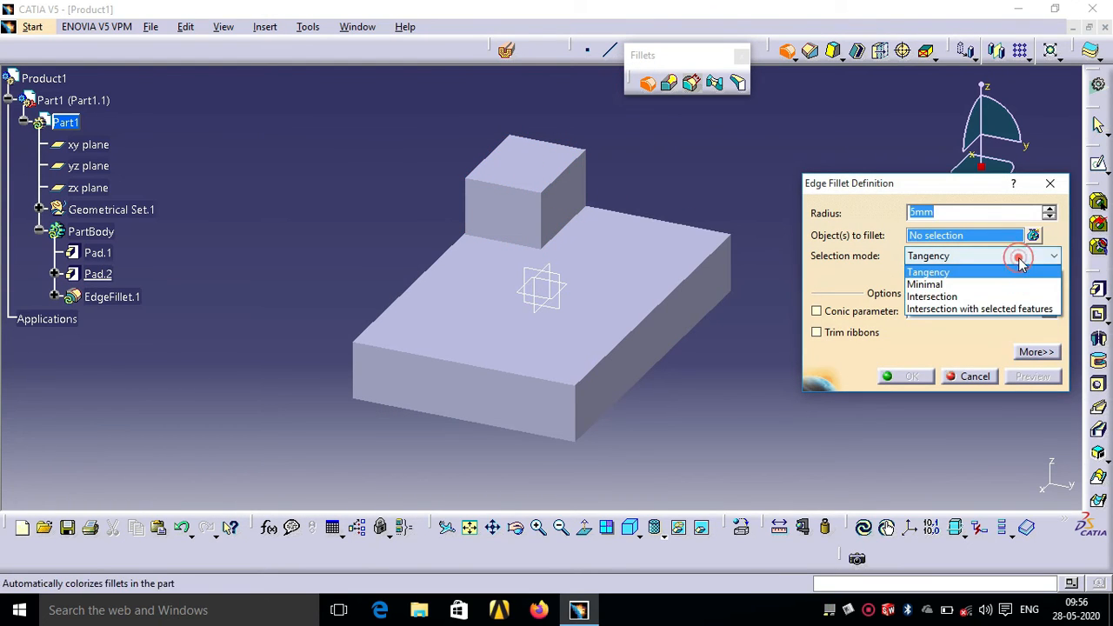
left_click(975, 298)
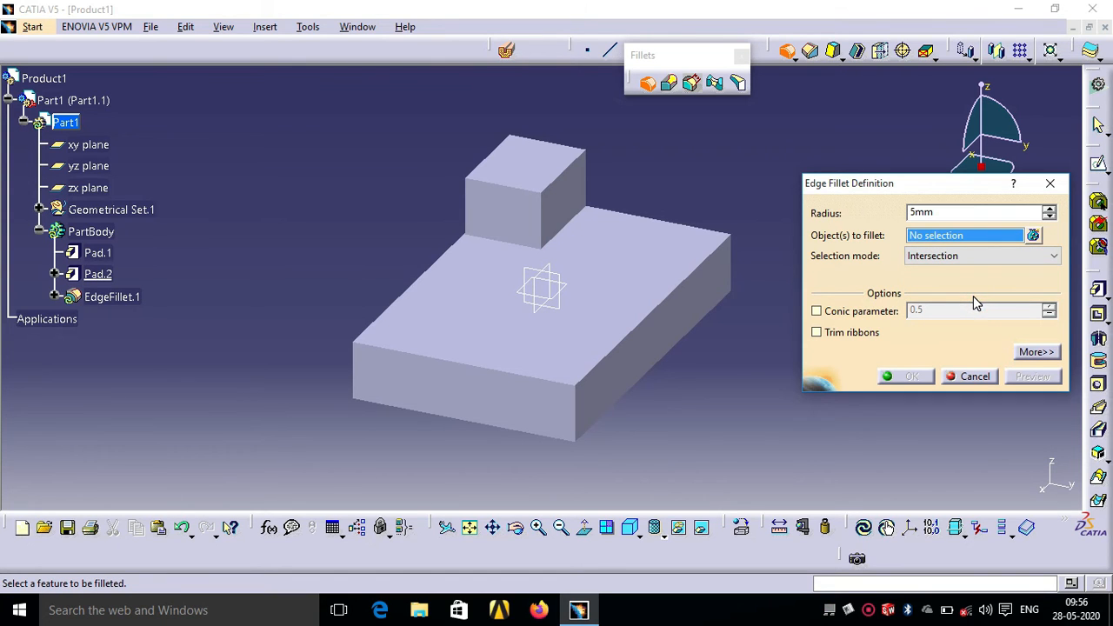
left_click(640, 274)
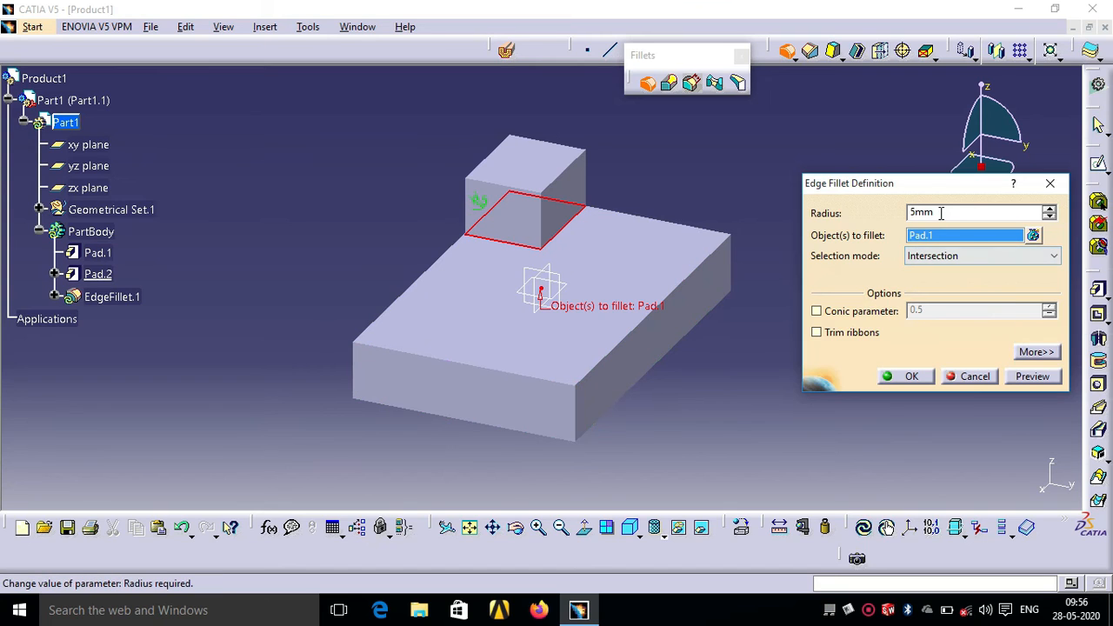
- Set the intersection fillet's radius to 10 mm, then preview and apply it around the foot of the small block
double_click(908, 213)
type("1mm")
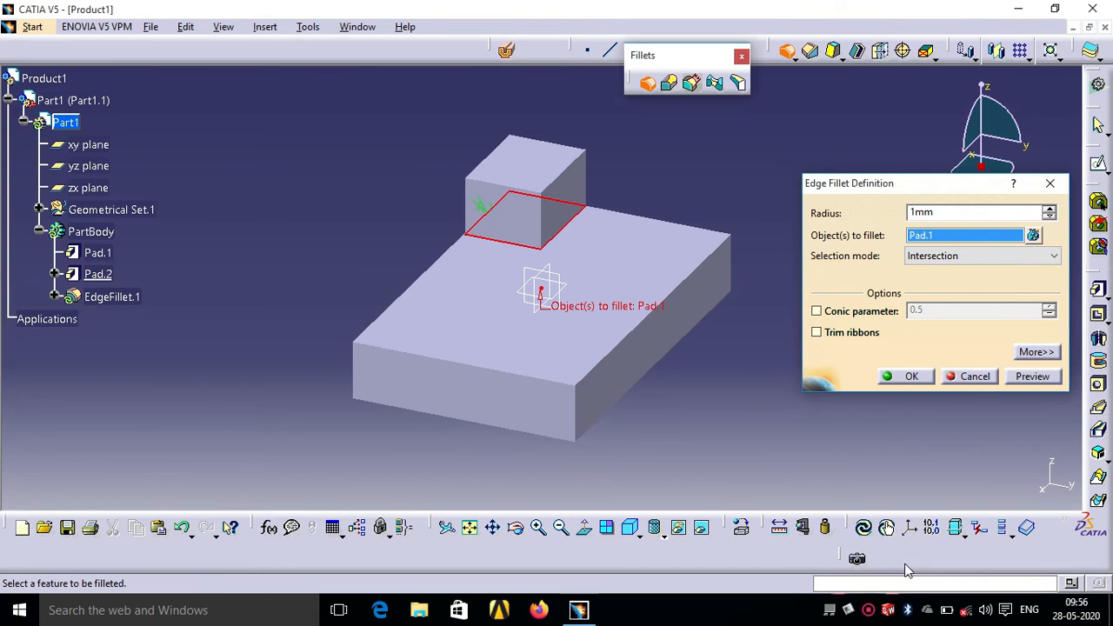
left_click(915, 215)
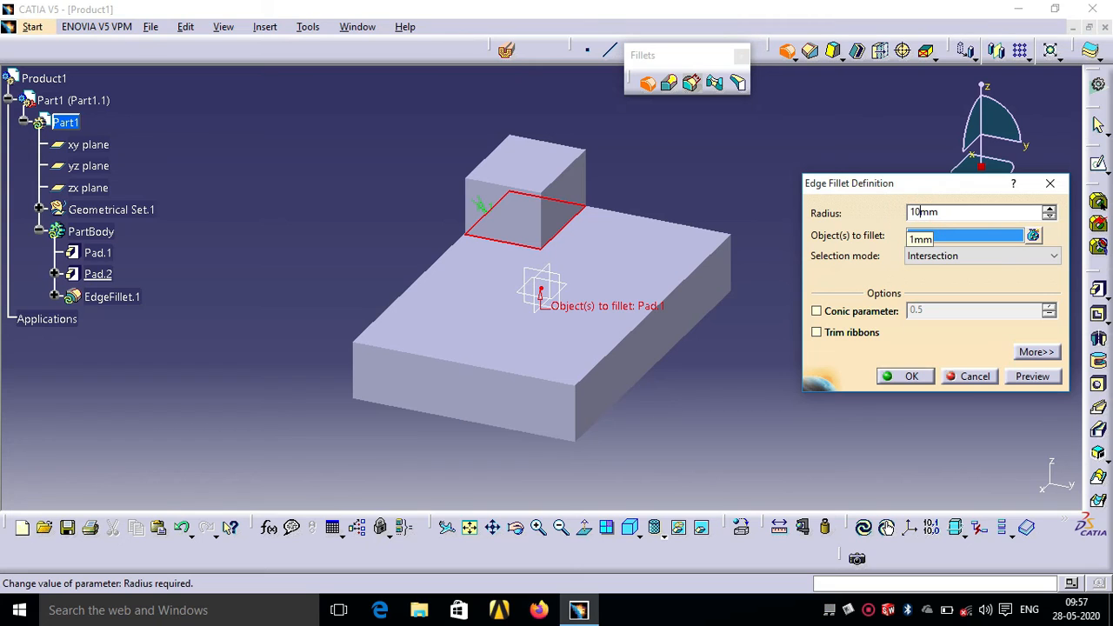
left_click(1018, 383)
left_click(908, 377)
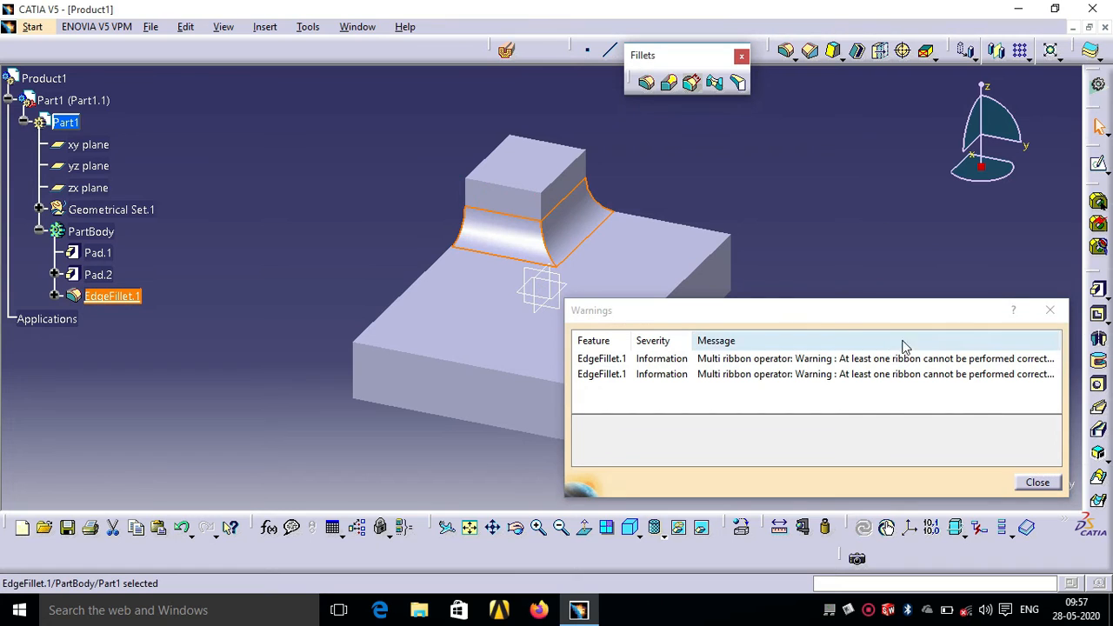
left_click(1037, 484)
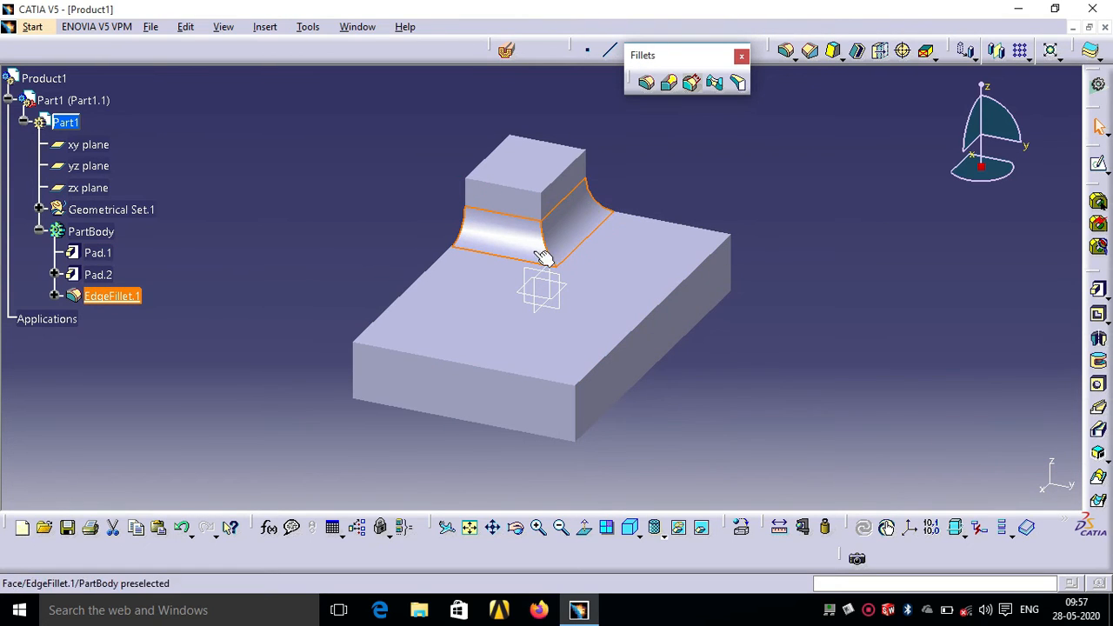
left_click(817, 236)
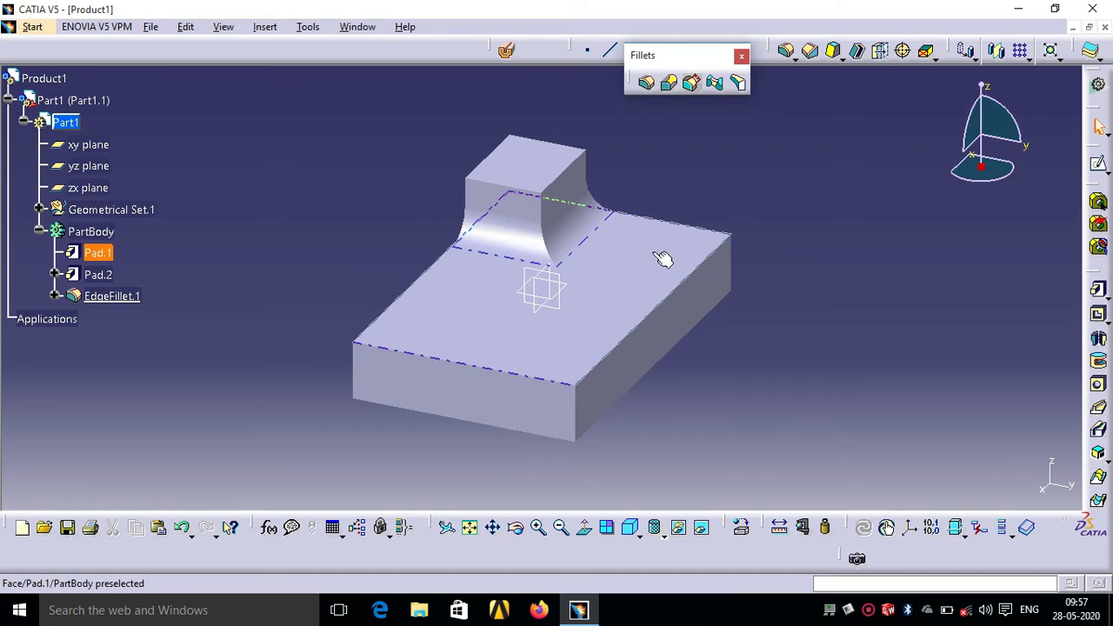
- Reopen the fillet around the small block's foot and try the Tangency and Minimal selection modes
left_click(629, 266)
left_click(841, 162)
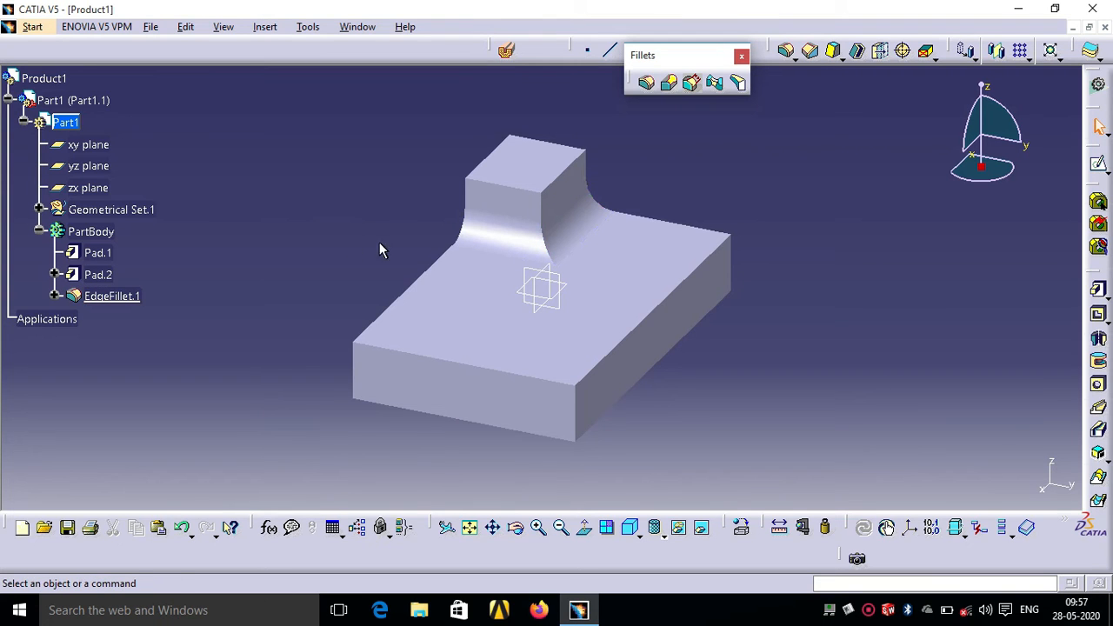
left_click(106, 296)
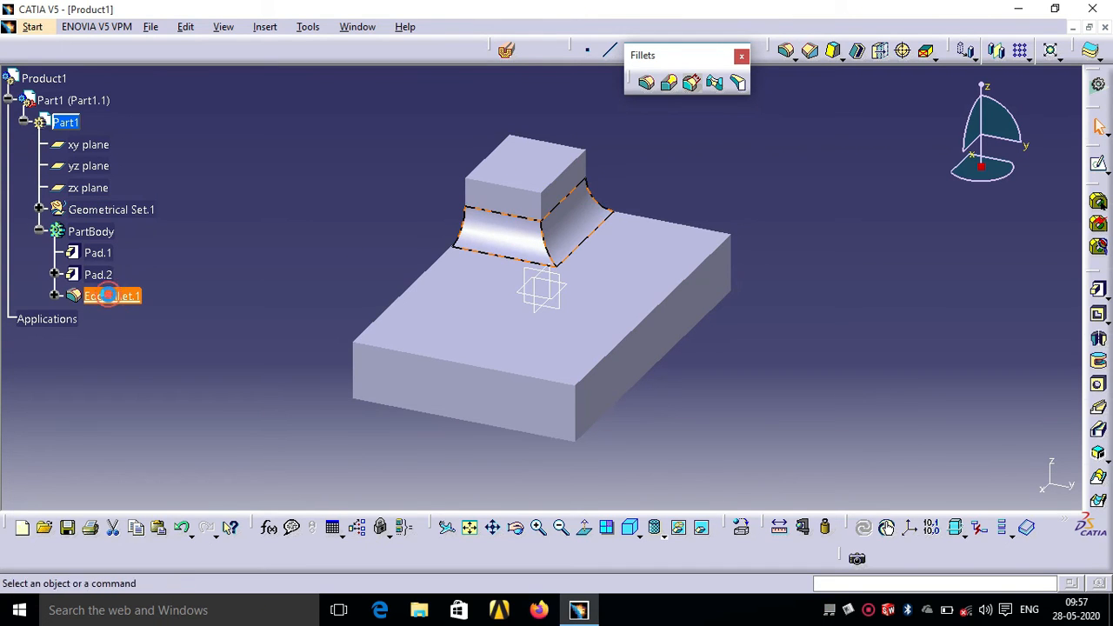
double_click(106, 295)
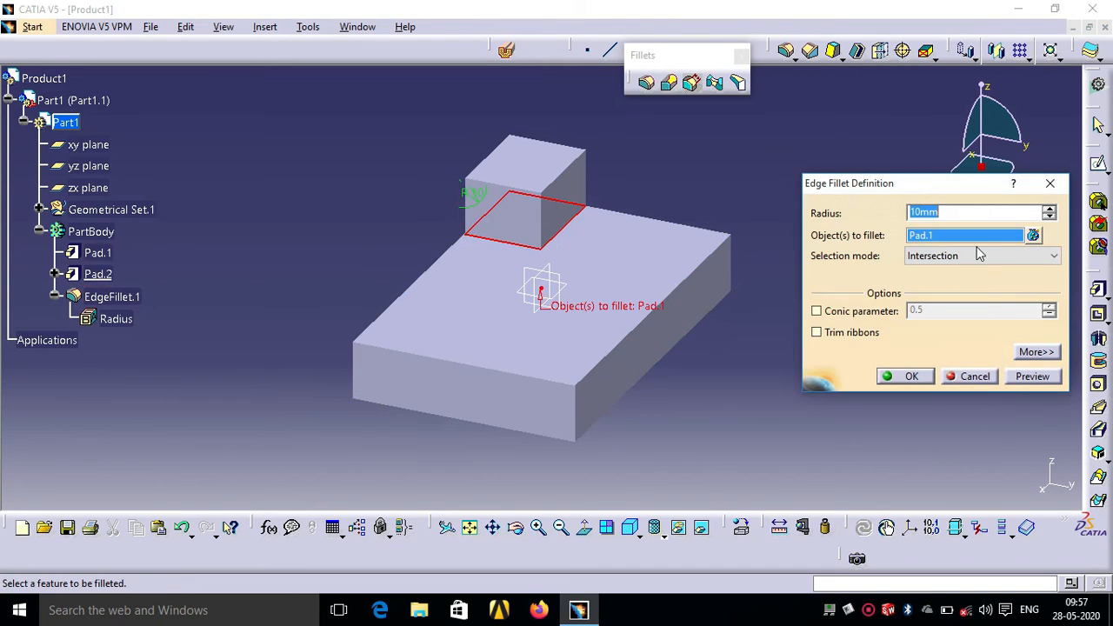
left_click(965, 259)
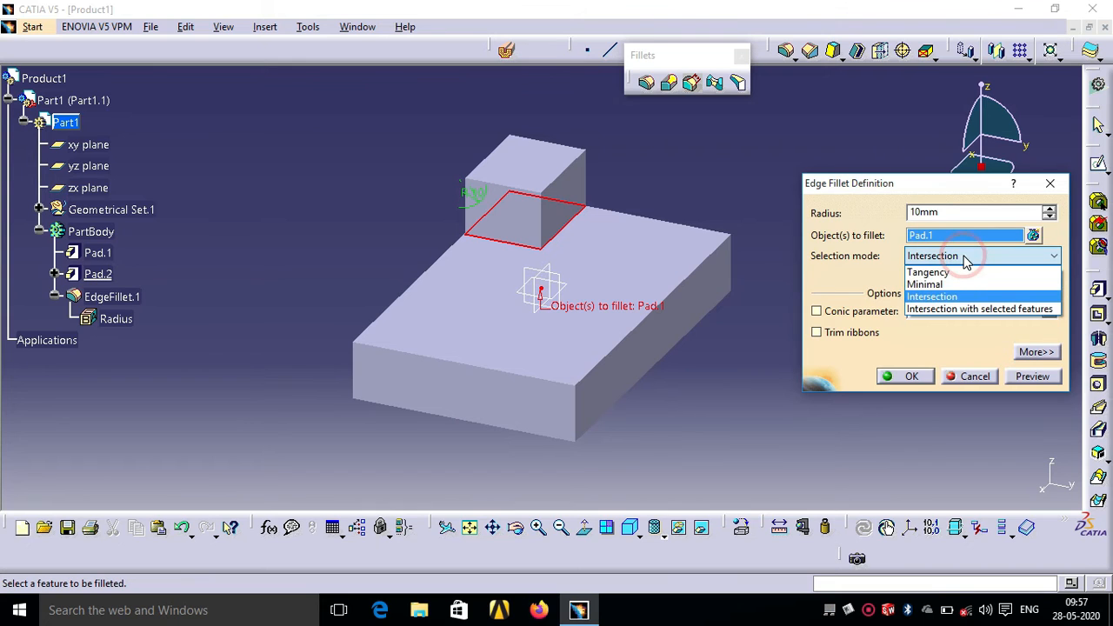
left_click(952, 273)
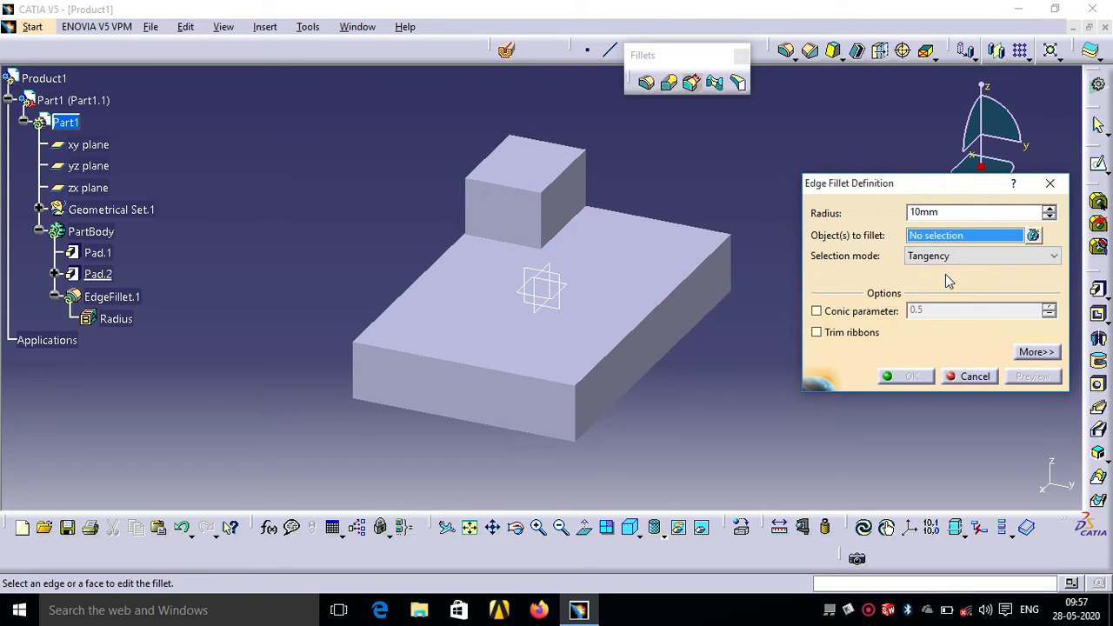
left_click(944, 258)
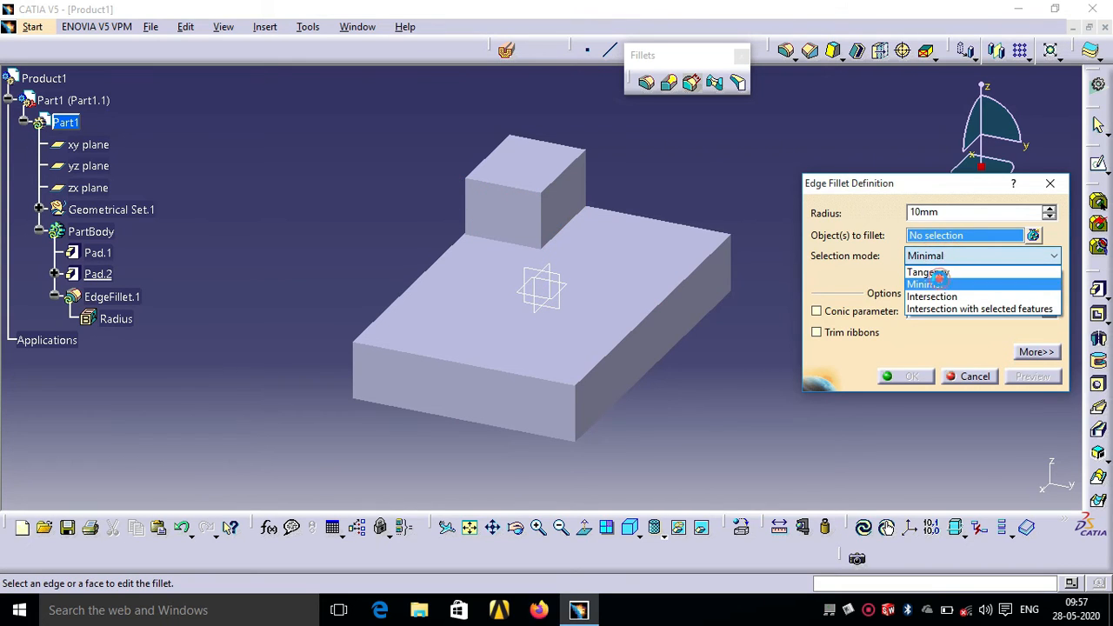
left_click(940, 283)
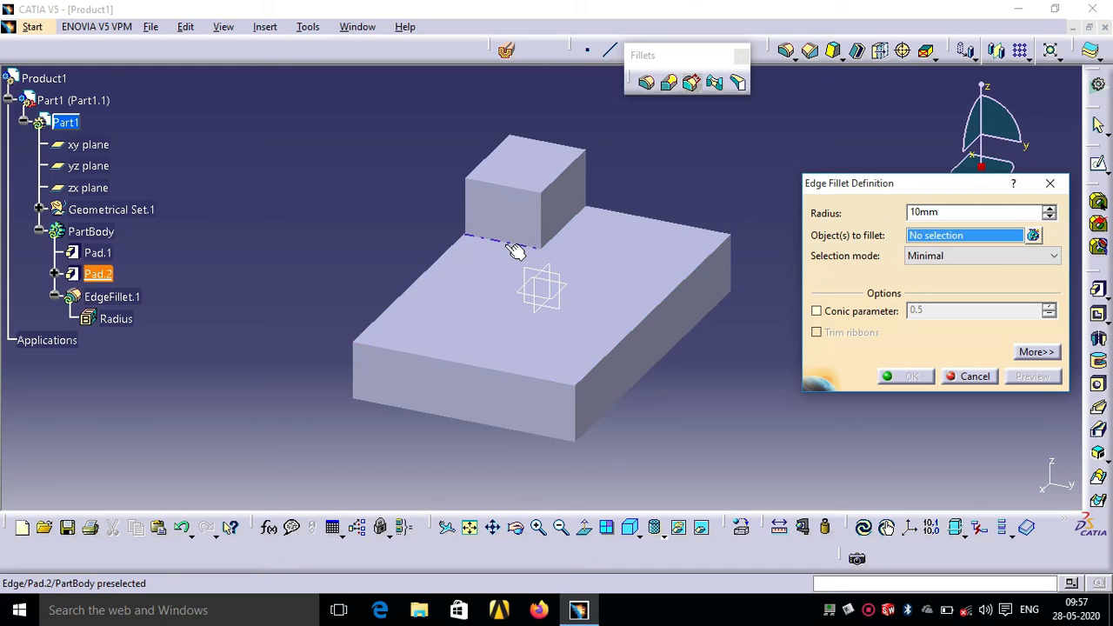
- Return the fillet to Intersection mode, reselect the base pad as the object to fillet, and apply it
left_click(950, 255)
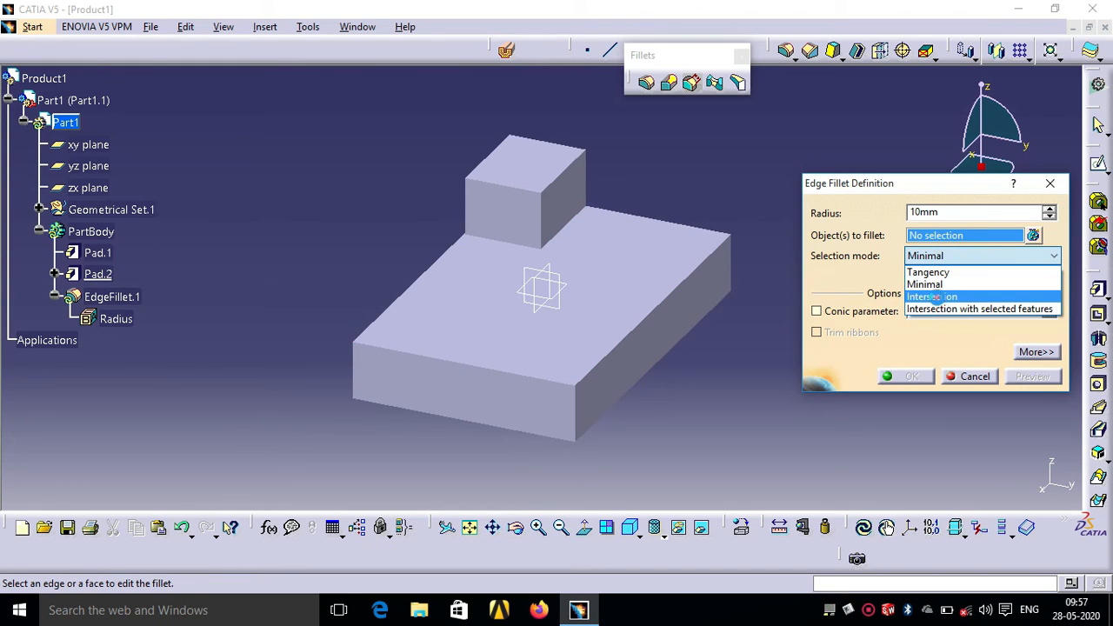
left_click(931, 297)
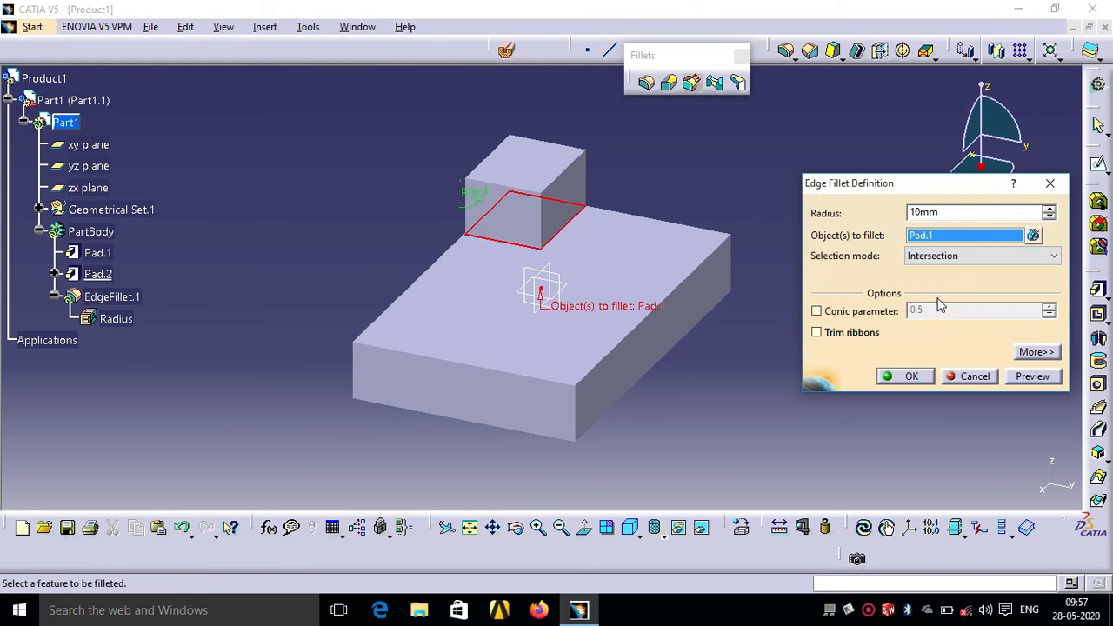
left_click(651, 265)
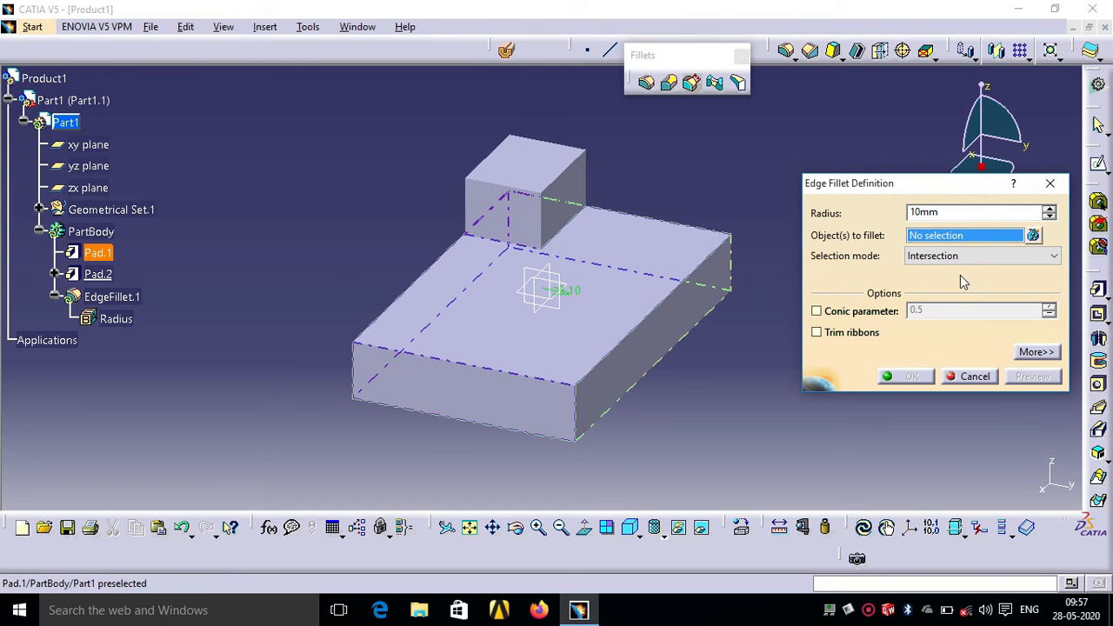
left_click(607, 292)
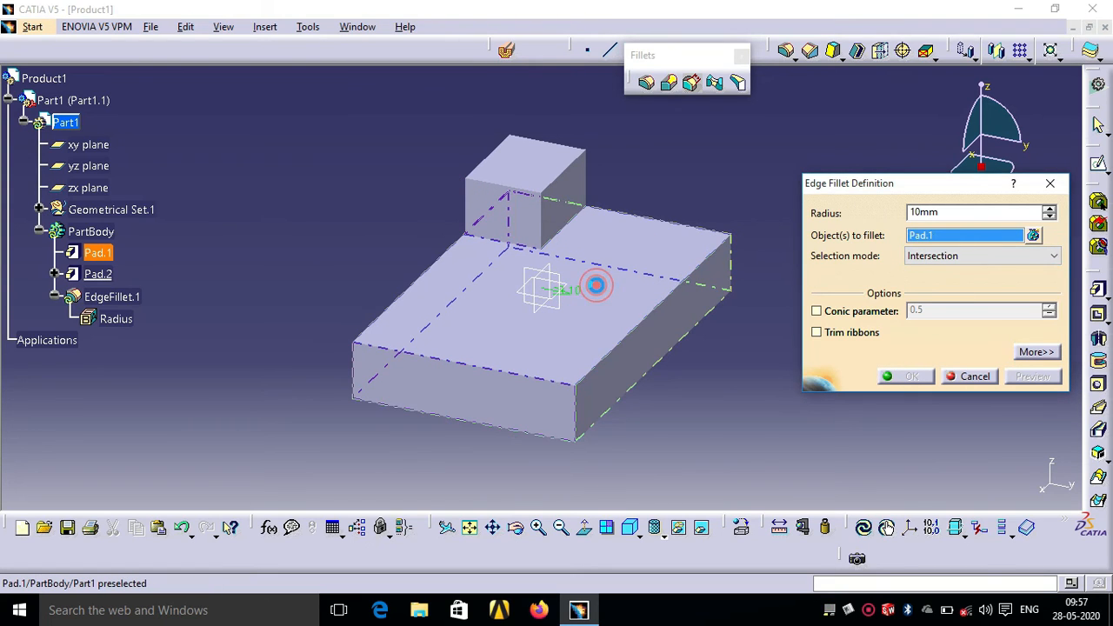
left_click(908, 377)
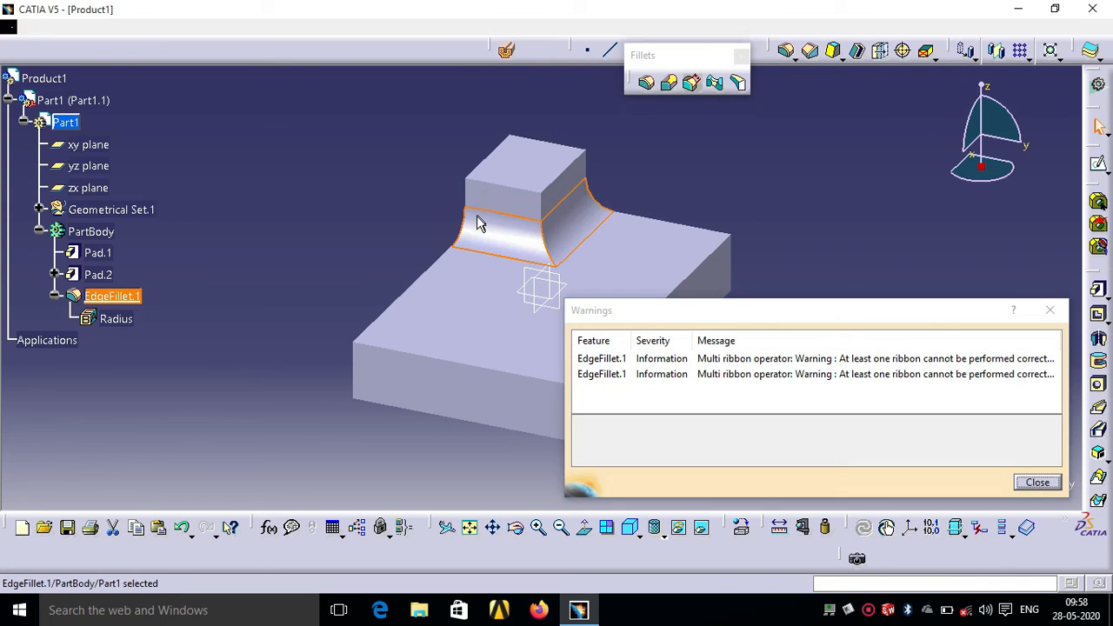
left_click(1037, 482)
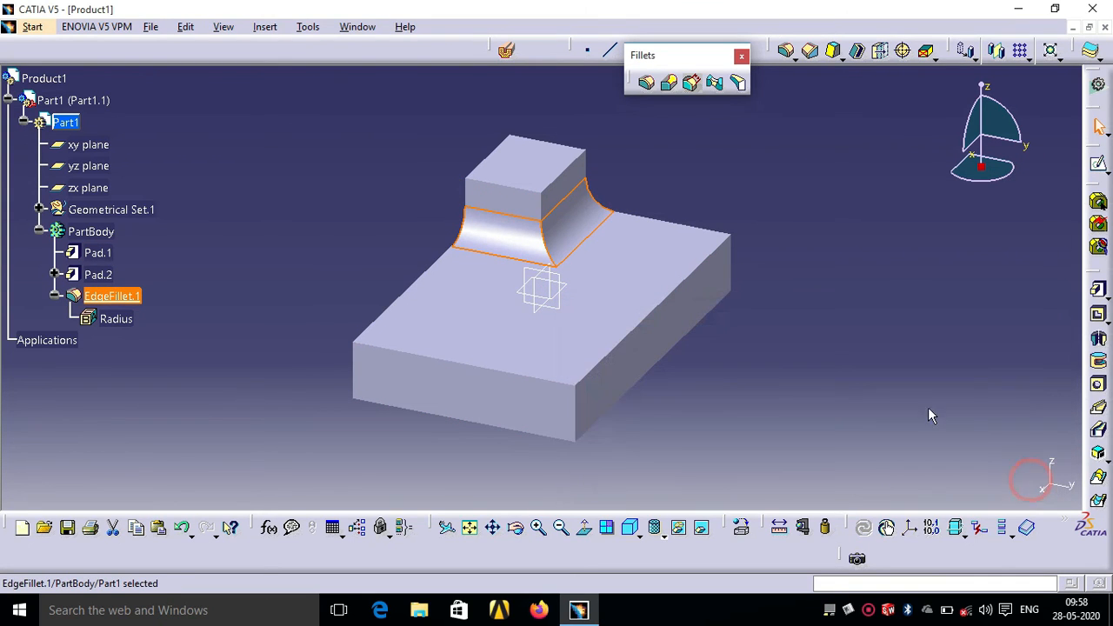
- Undo the intersection fillet around the foot of the small block
left_click(764, 258)
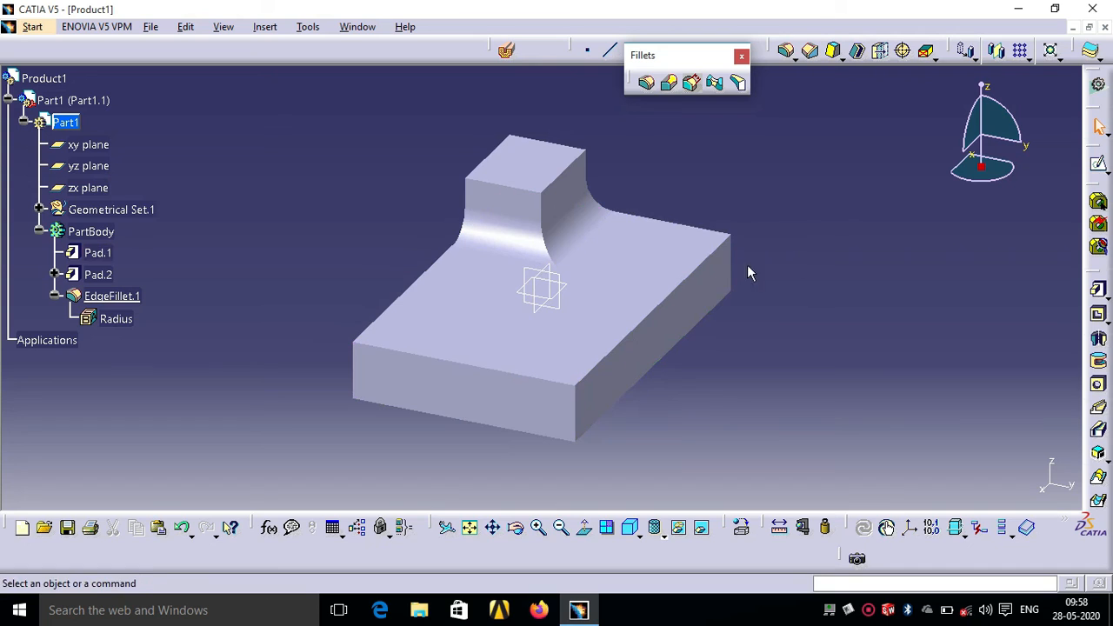
key("ctrl+z")
key("ctrl+z")
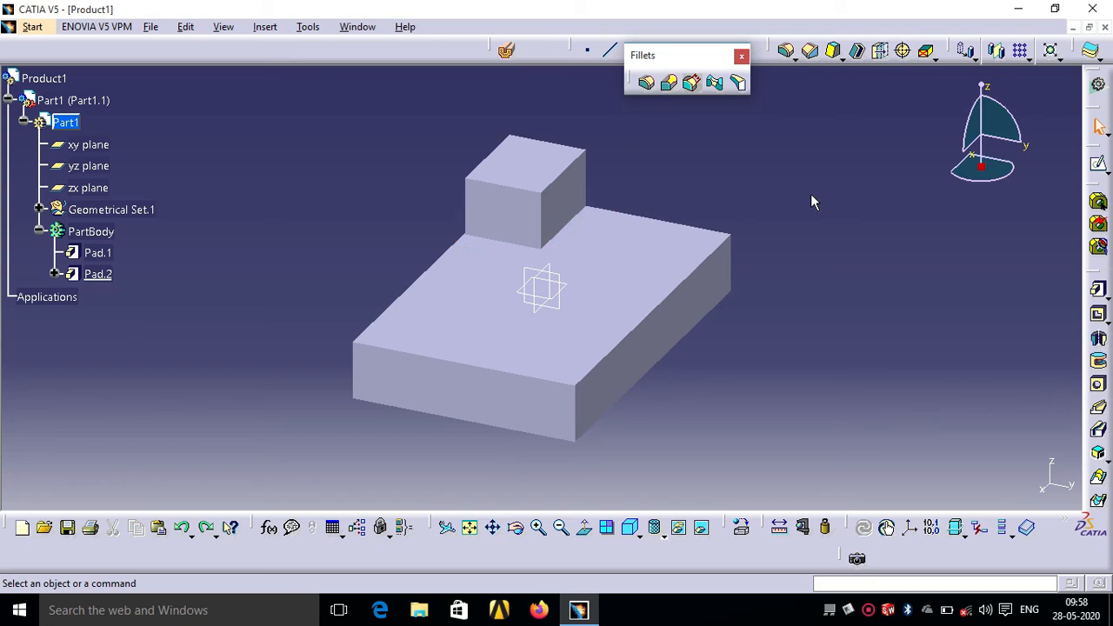
- Sketch a circle of about 7 mm radius on the base pad's top face, near the front corner opposite the small block
left_click(661, 254)
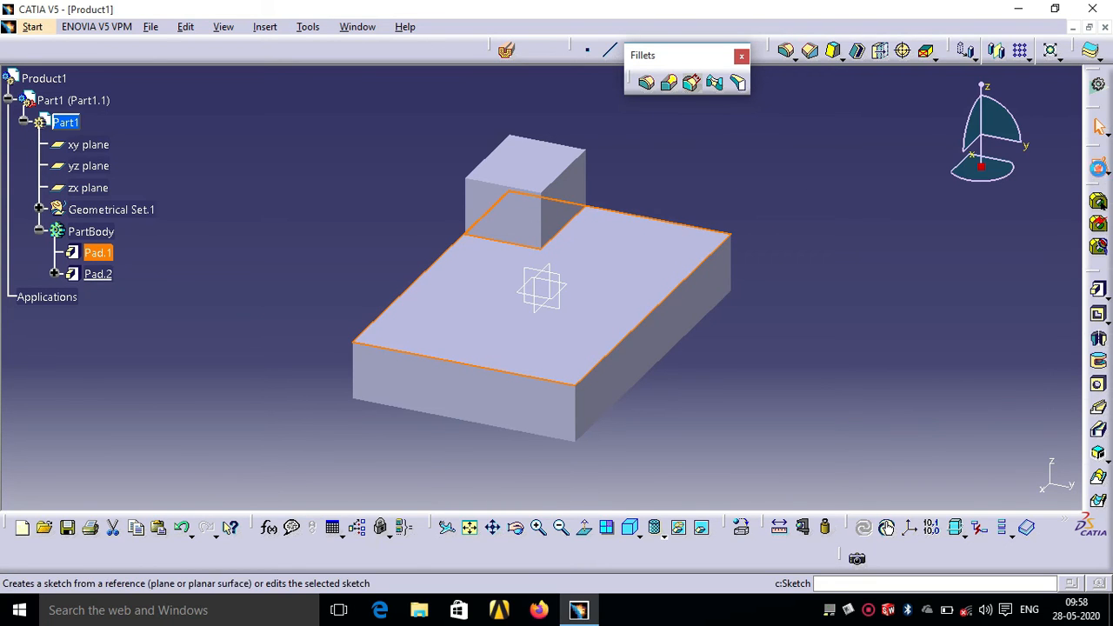
left_click(1099, 168)
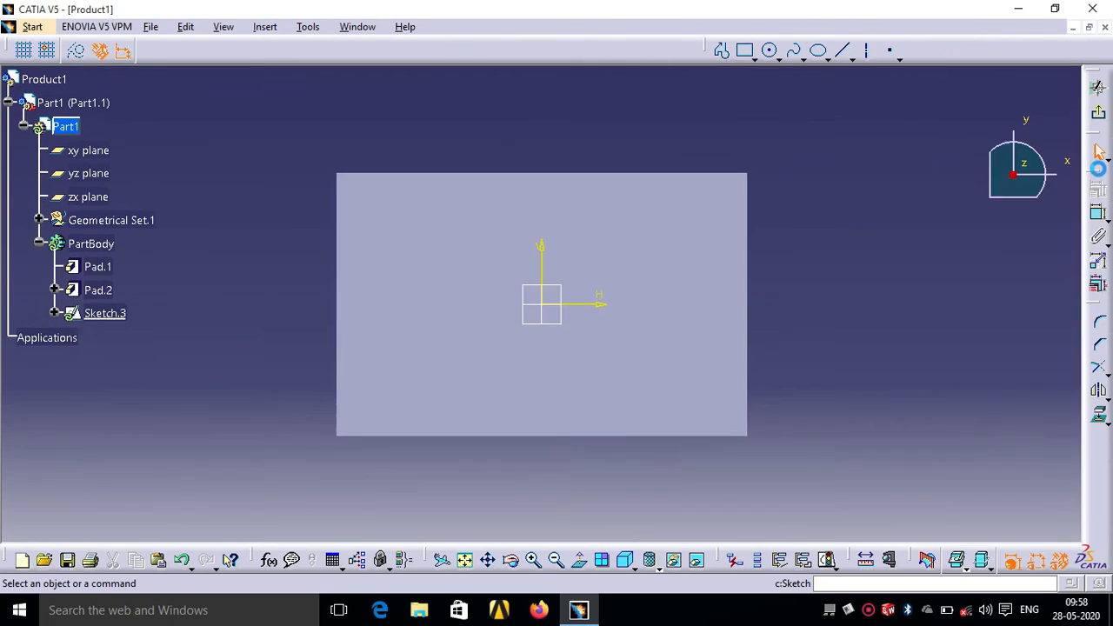
left_click(769, 52)
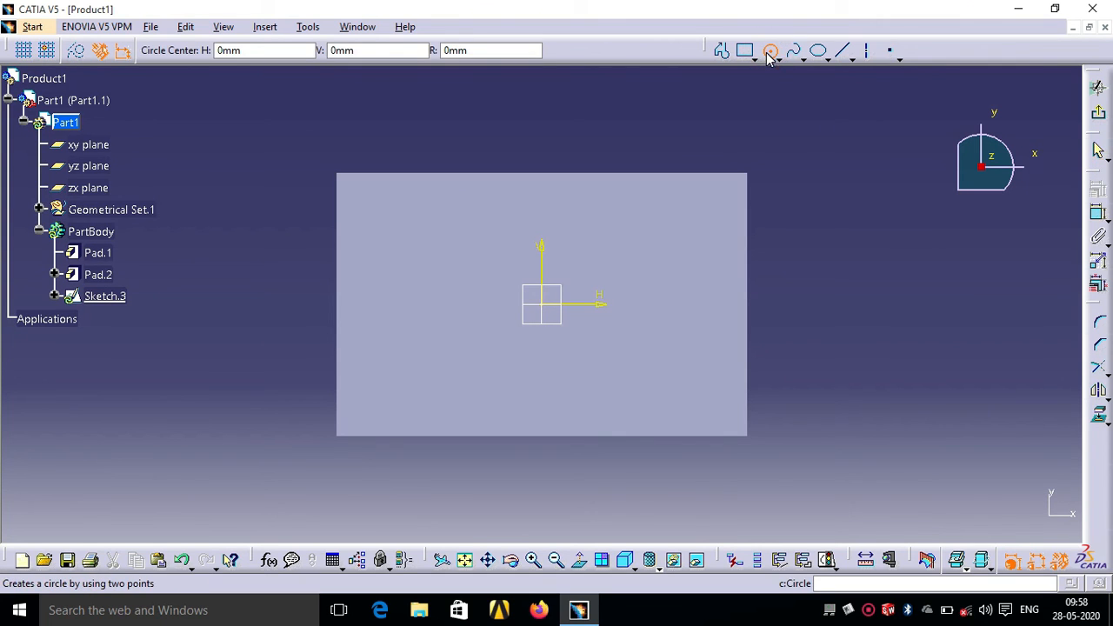
left_click(718, 198)
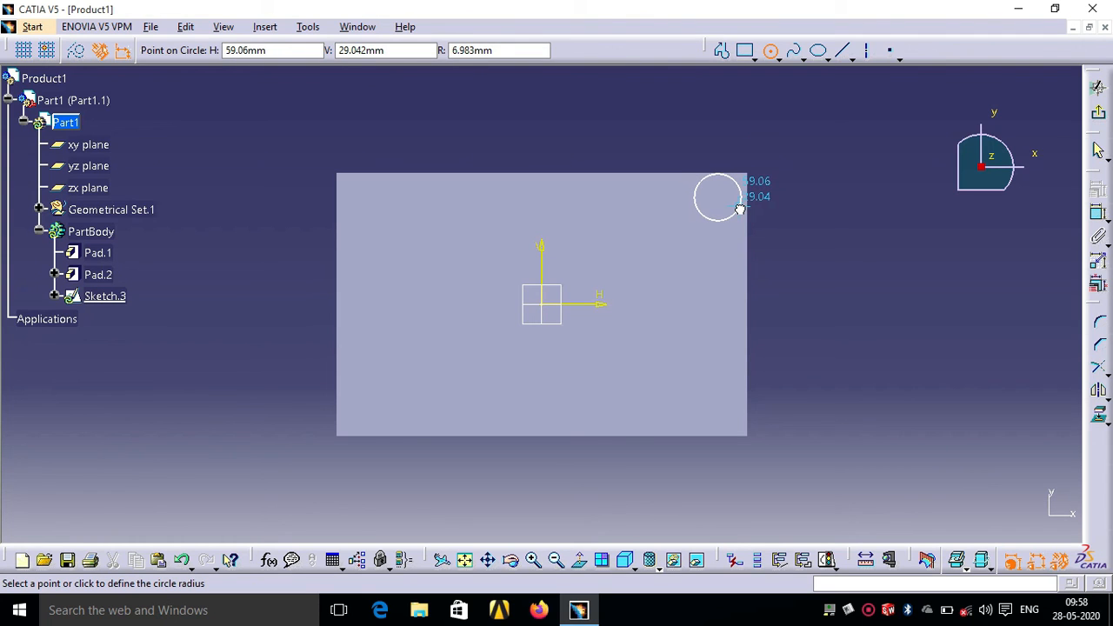
left_click(740, 209)
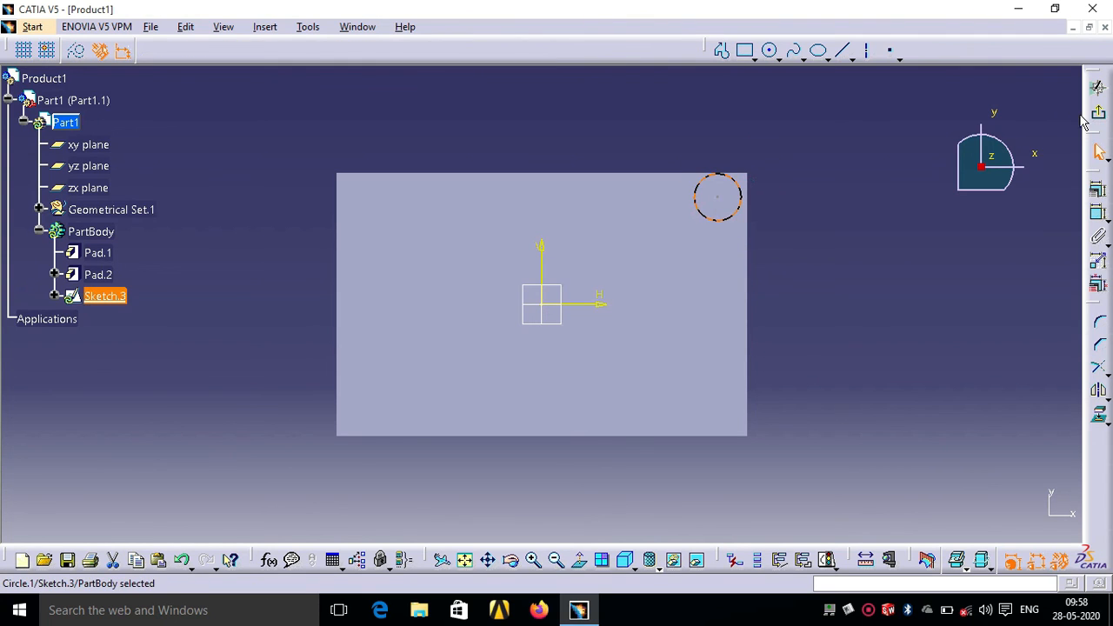
left_click(1099, 112)
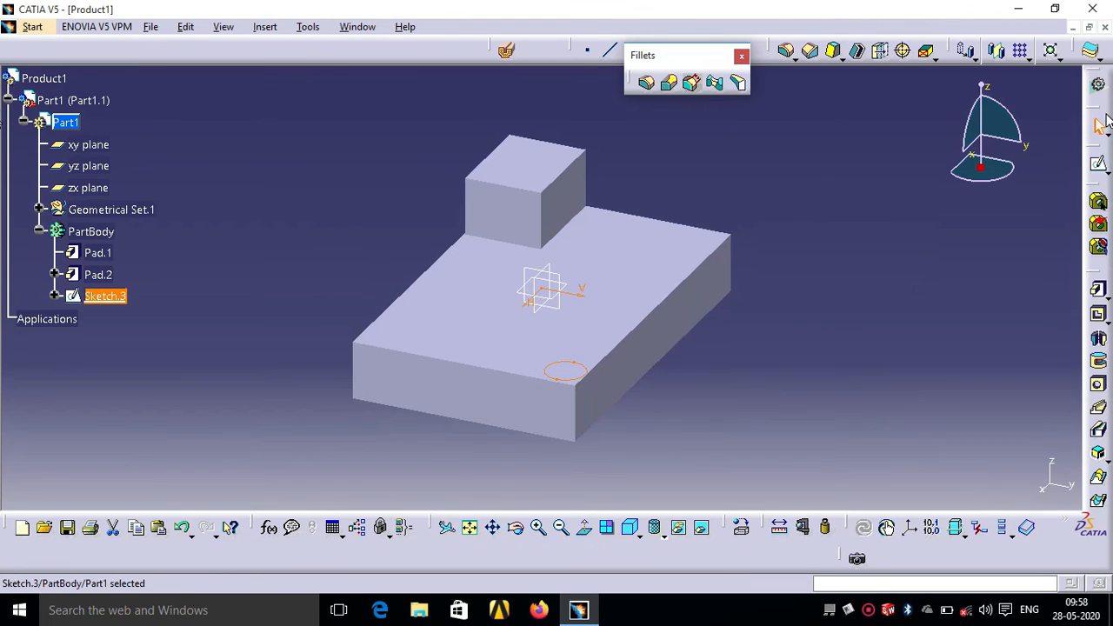
- Pad the corner circle upward into a cylinder shorter than the rectangular block
left_click(1098, 292)
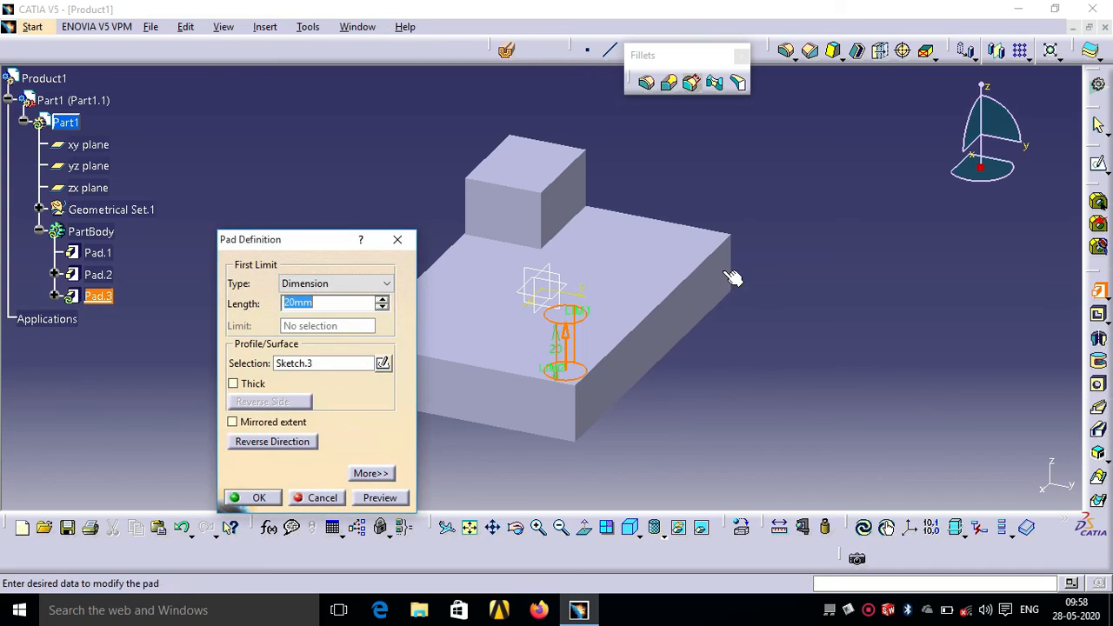
left_click(381, 308)
left_click(380, 308)
left_click(380, 308)
left_click(380, 308)
left_click(381, 308)
left_click(257, 500)
left_click(546, 397)
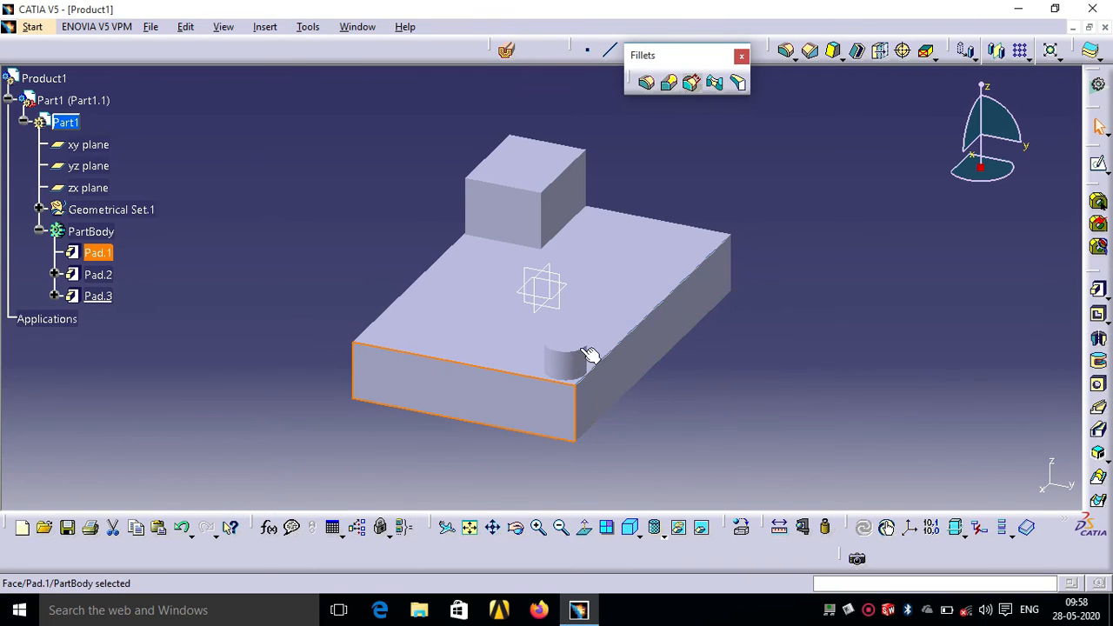
left_click(939, 169)
- Set up a new Edge Fillet in Intersection mode with the base pad as the object to fillet
left_click(645, 86)
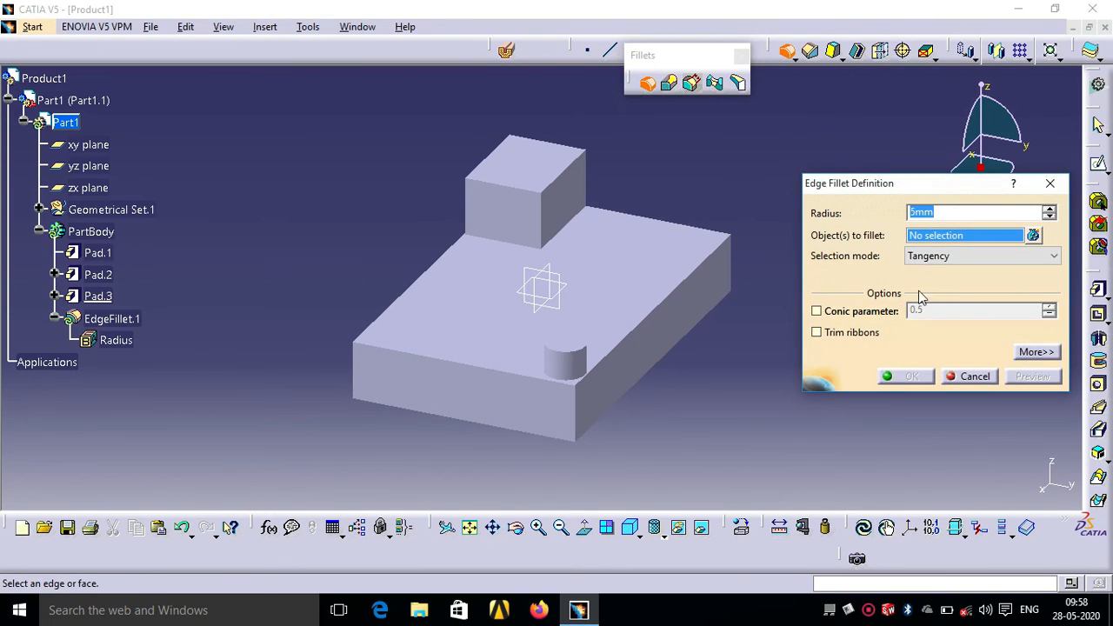
left_click(938, 258)
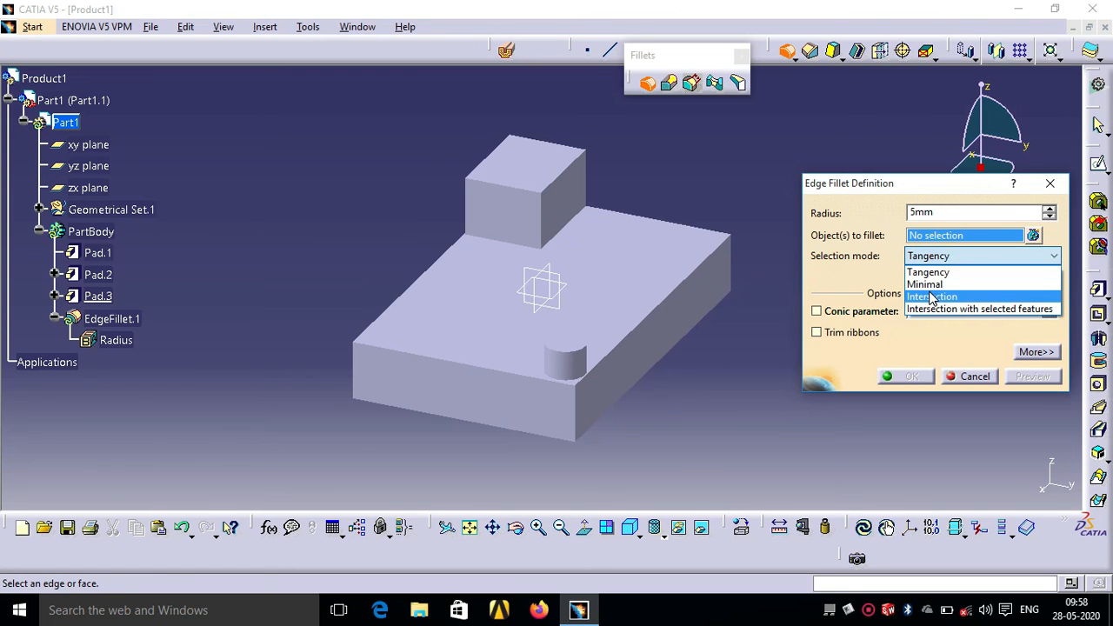
left_click(932, 298)
left_click(660, 256)
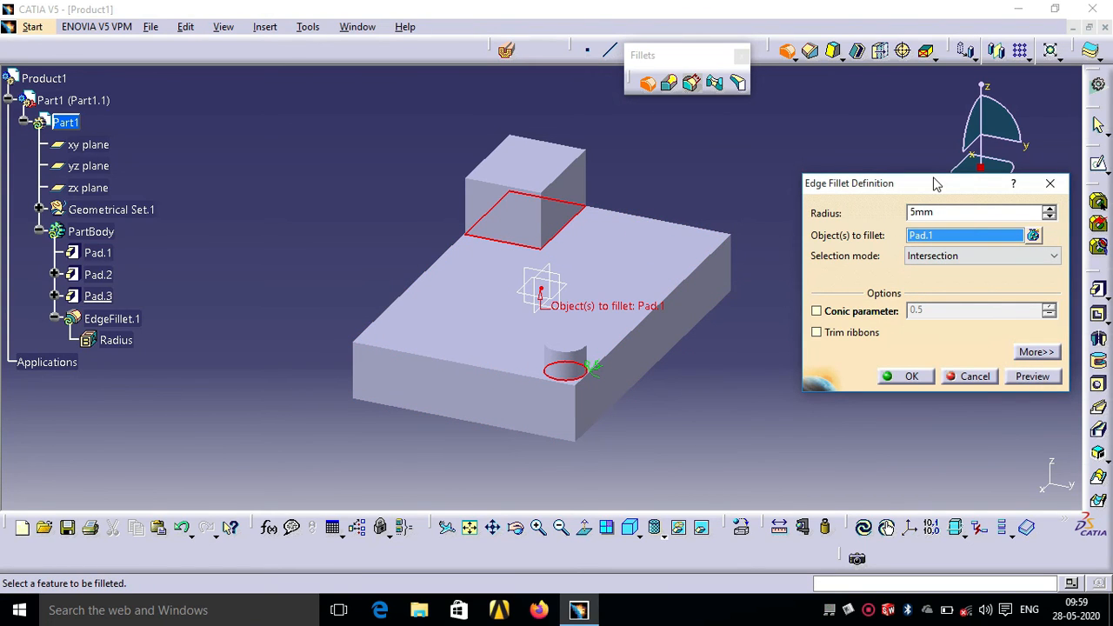
- Set the fillet radius to 8 mm, preview it, and apply it around the feet of the block and cylinder
left_click(1050, 208)
left_click(1055, 207)
left_click(1055, 207)
left_click(1033, 378)
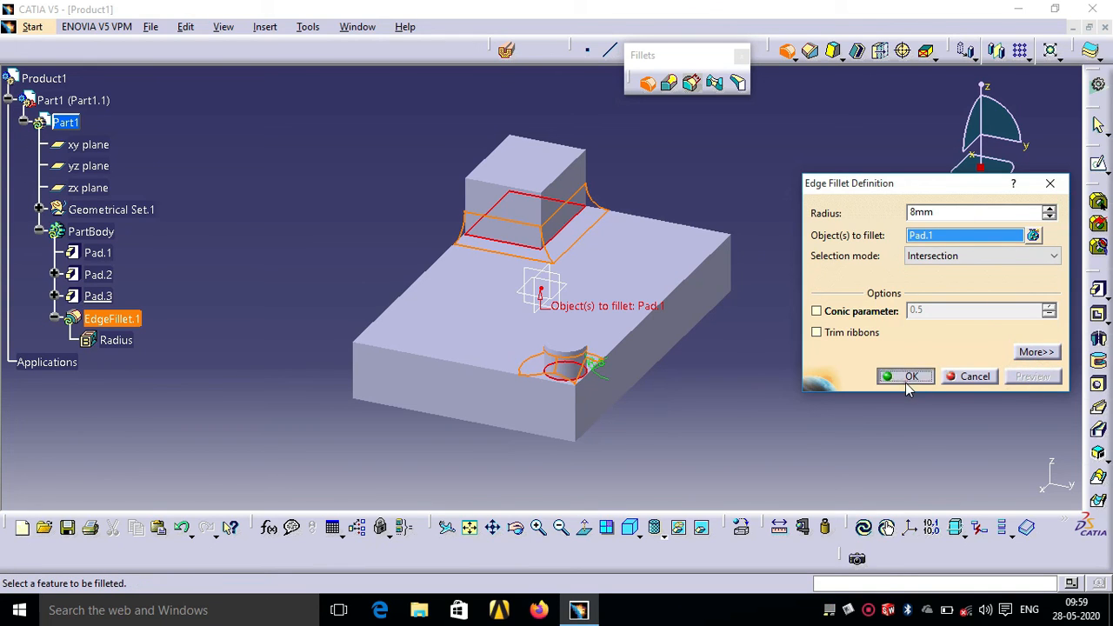
left_click(908, 383)
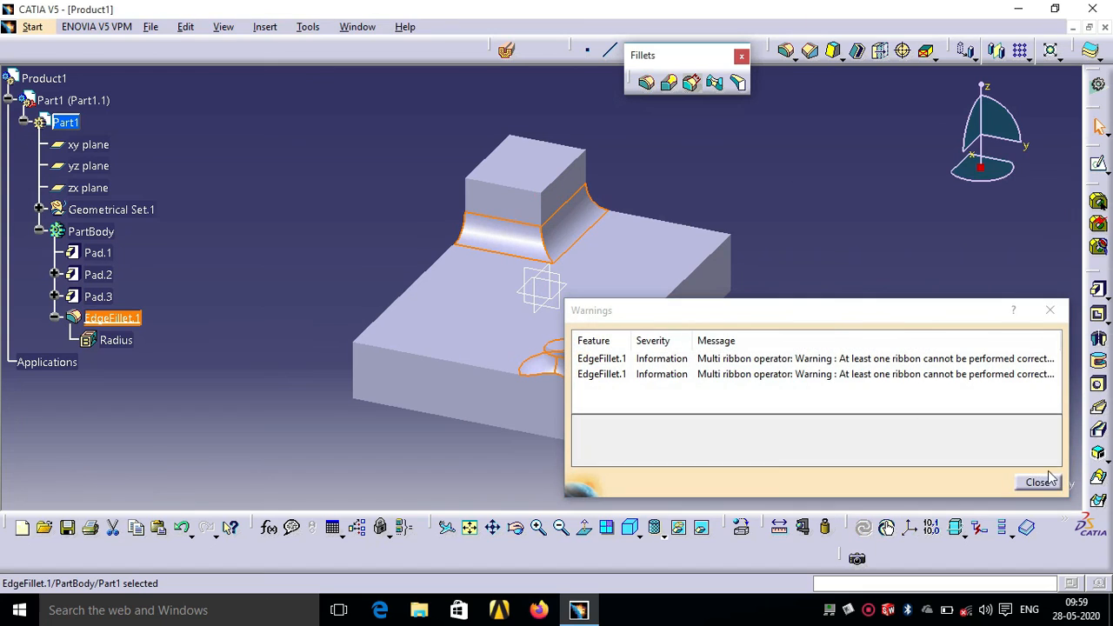
left_click(1037, 483)
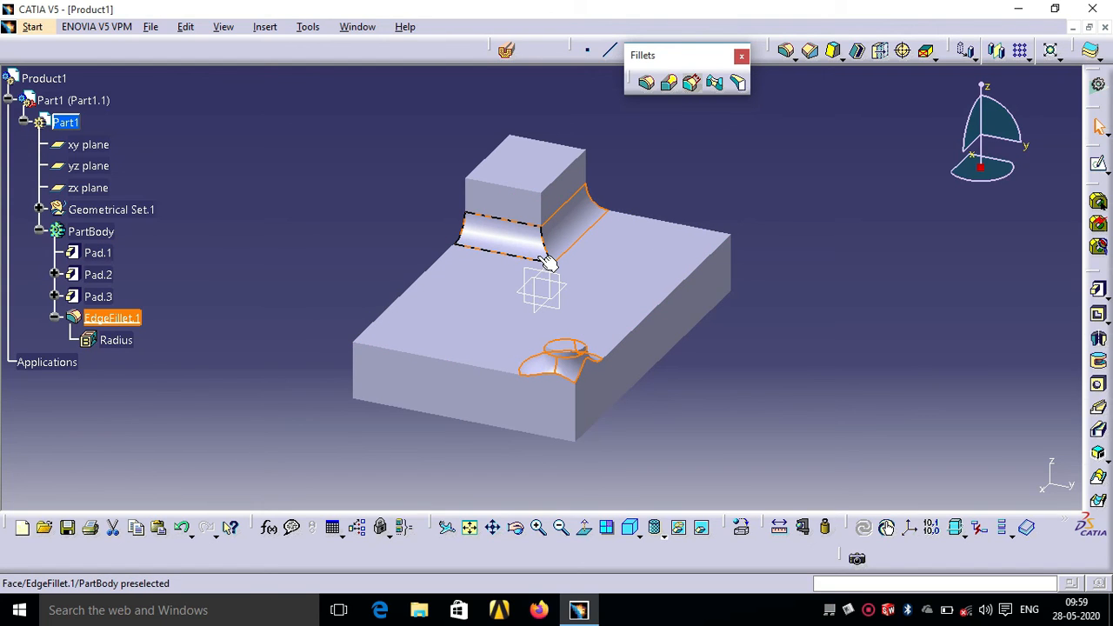
- Edit the existing edge fillet to use Intersection with selected features mode and reselect the base pad as the object to fillet
left_click(474, 240)
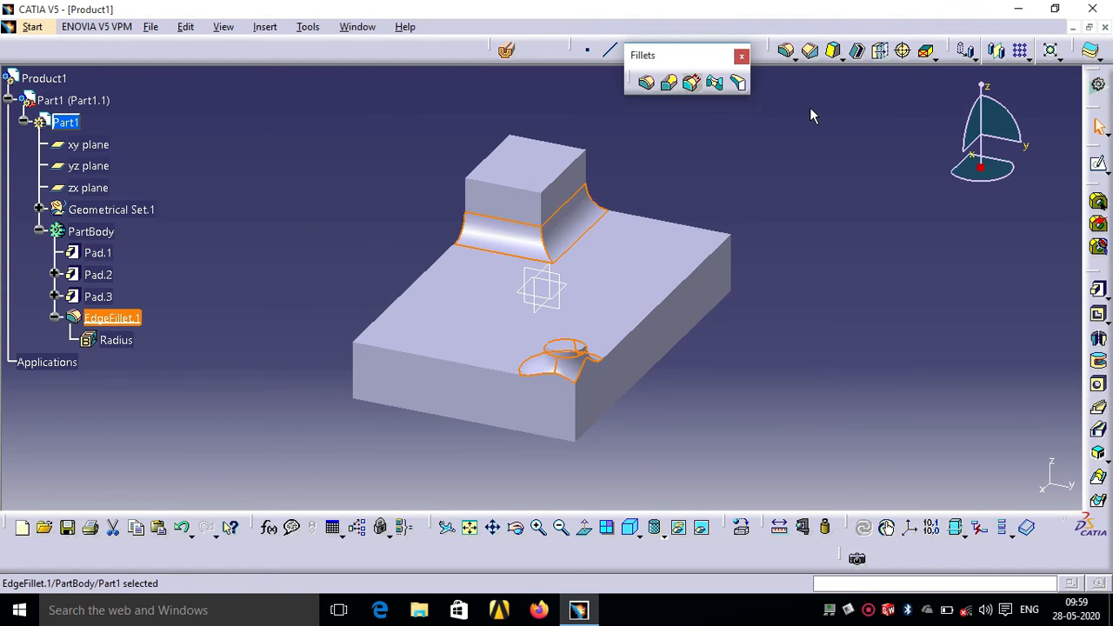
double_click(102, 319)
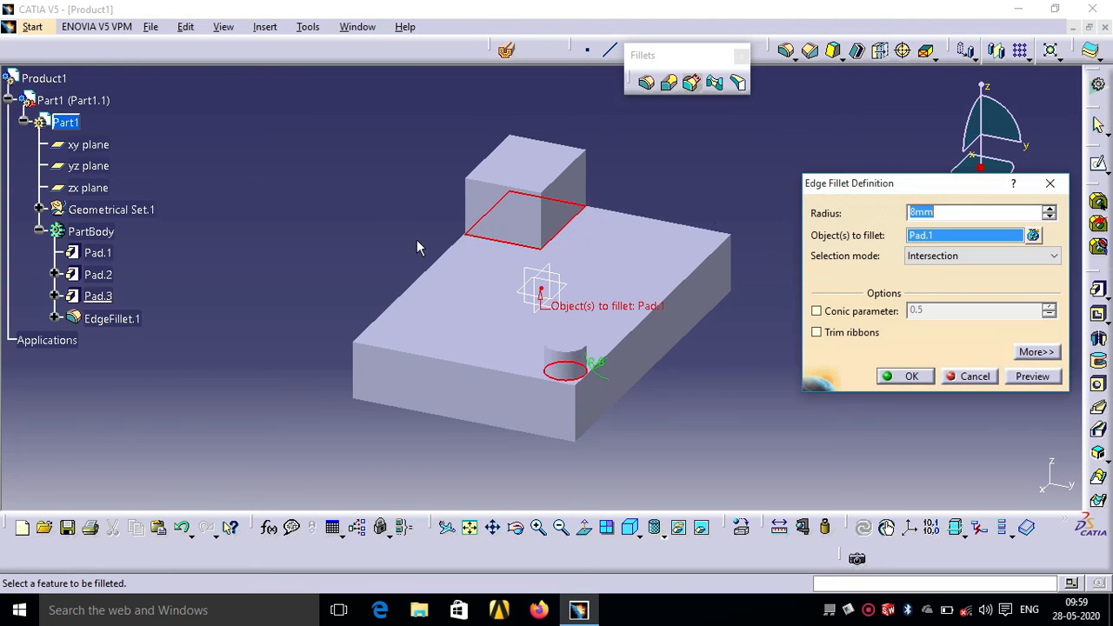
left_click(922, 257)
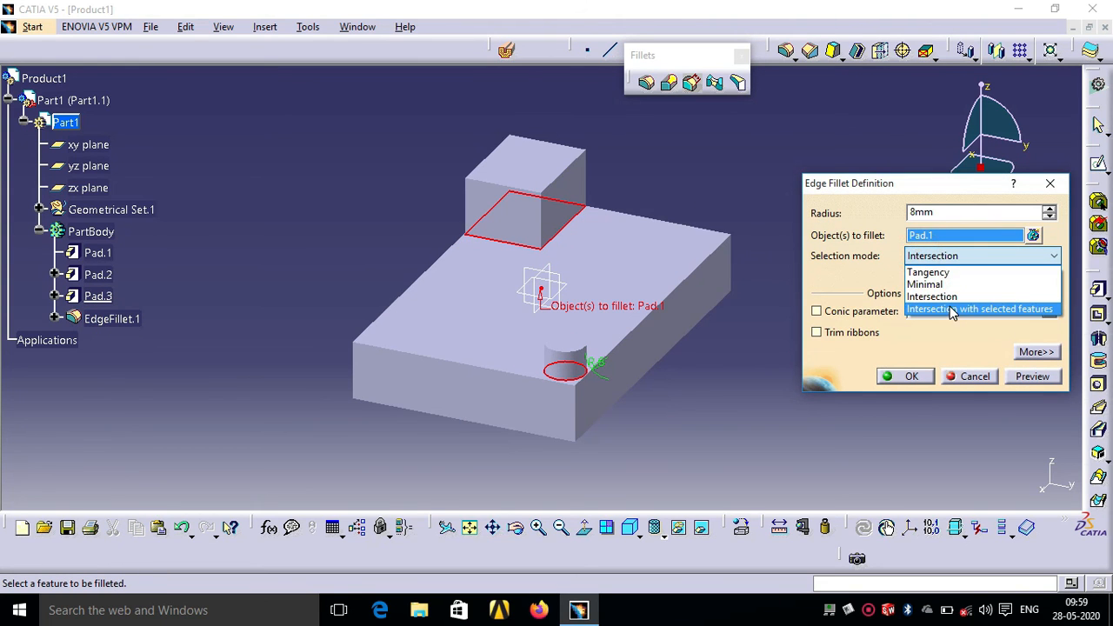
left_click(953, 309)
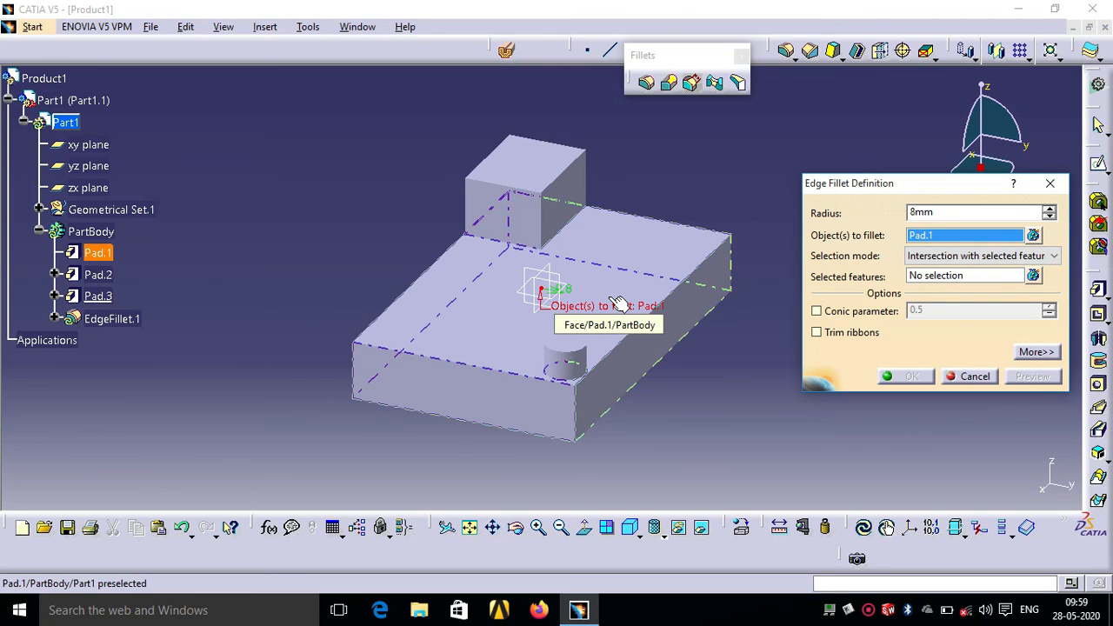
right_click(975, 246)
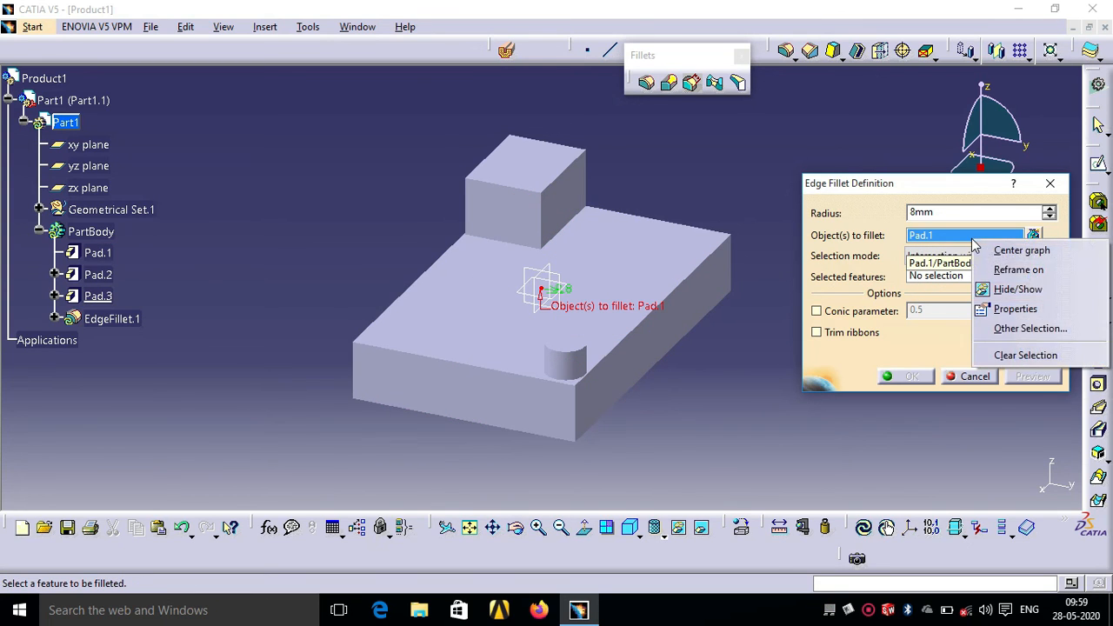
left_click(1051, 354)
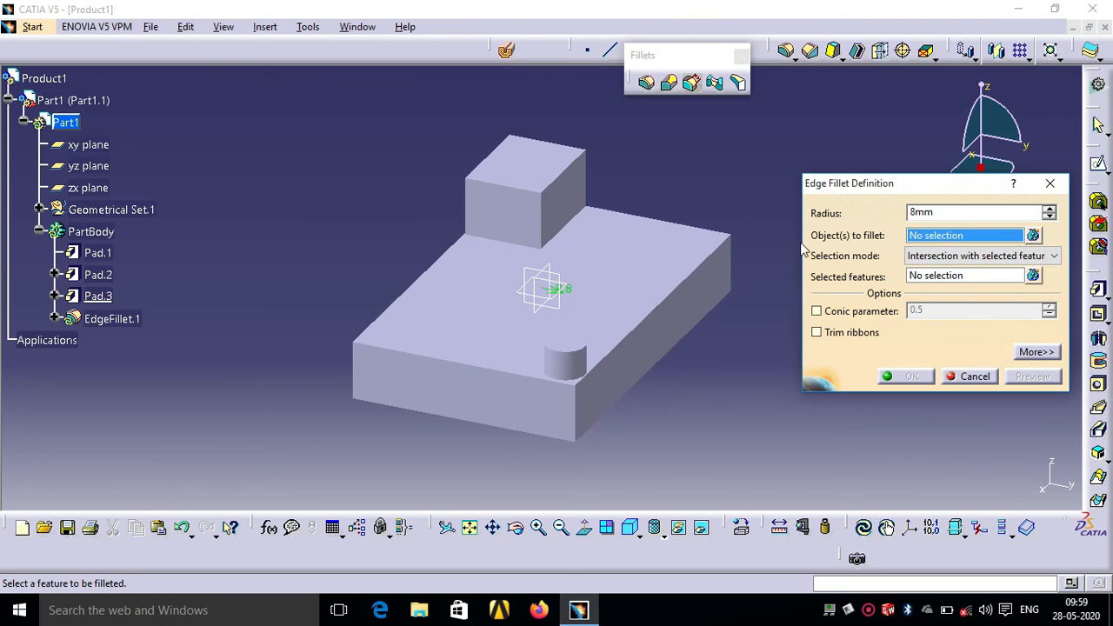
left_click(659, 271)
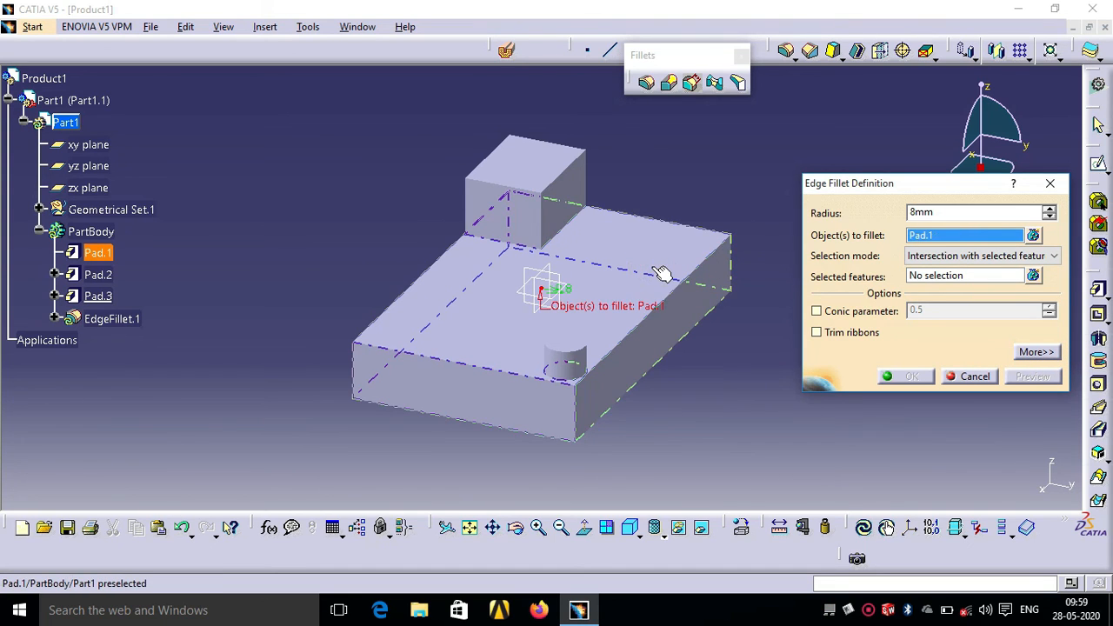
- Choose the rectangular block as the only feature to intersect against, preview the edge fillet, and apply it around the block's foot
left_click(924, 277)
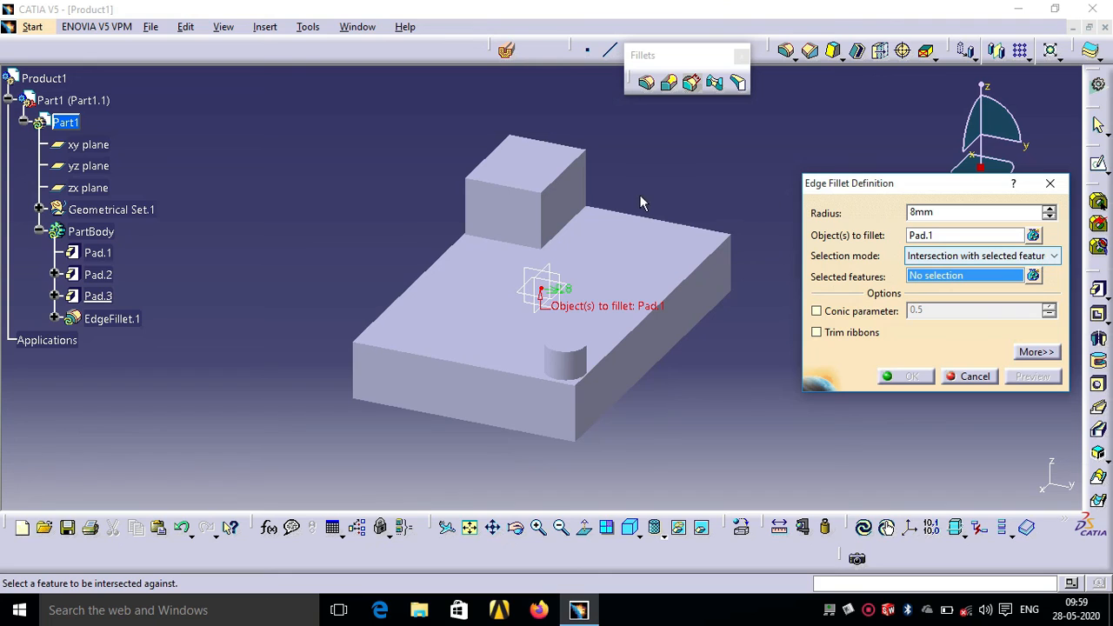
left_click(547, 174)
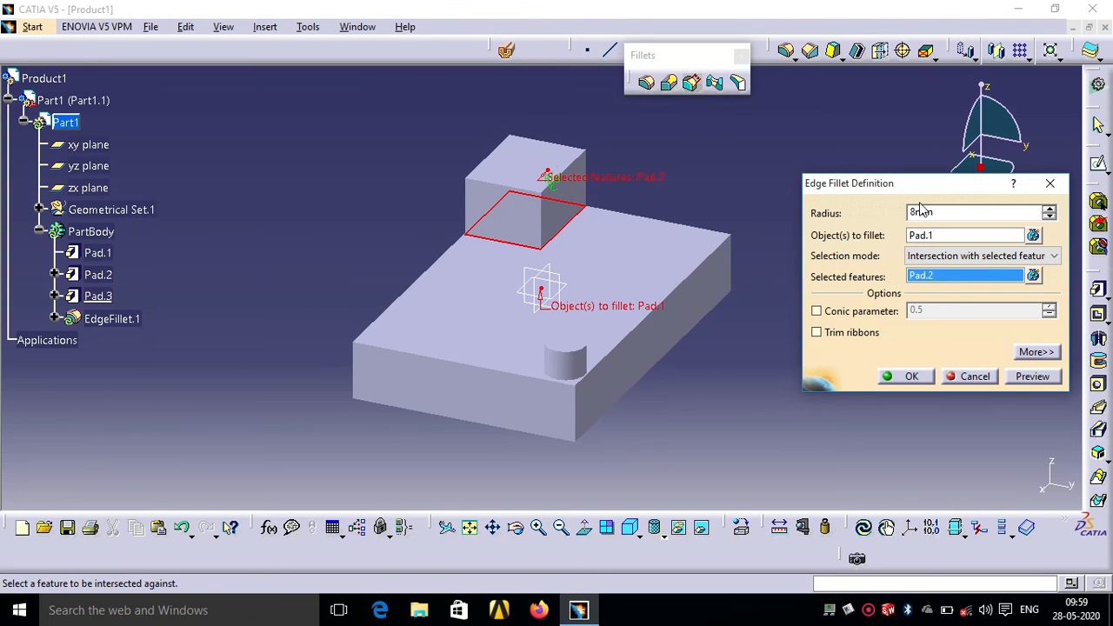
left_click(1018, 375)
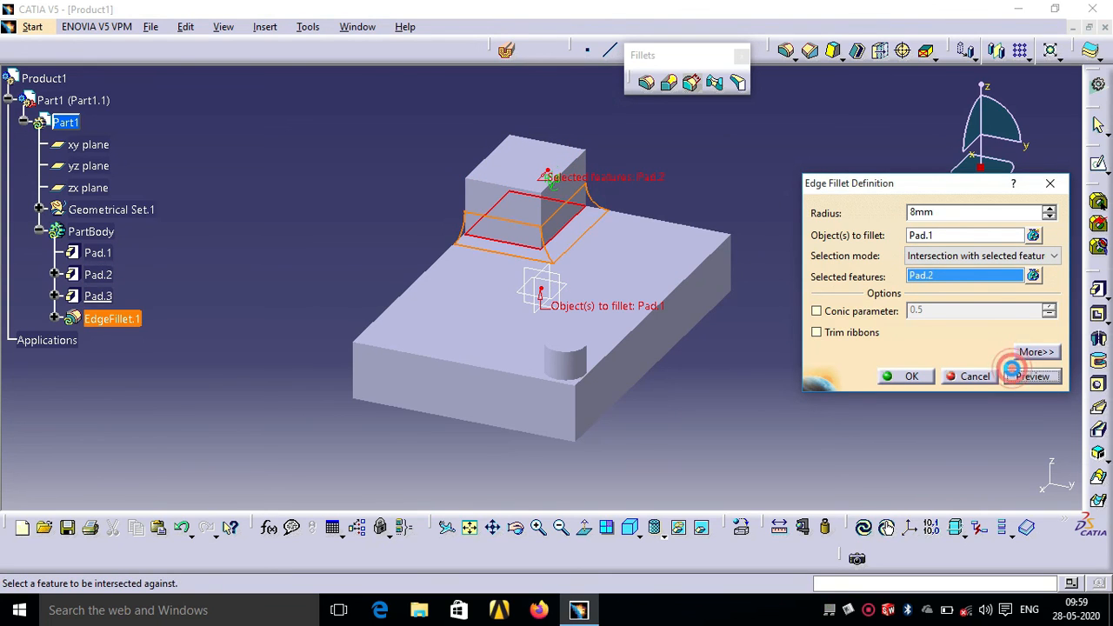
left_click(913, 381)
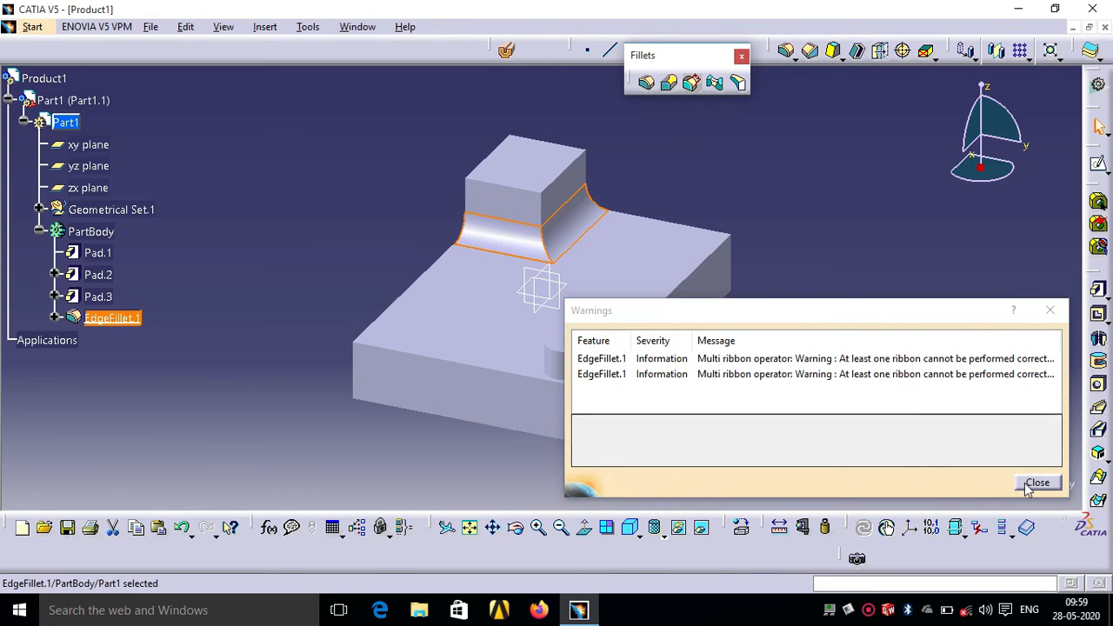
left_click(1028, 484)
left_click(621, 398)
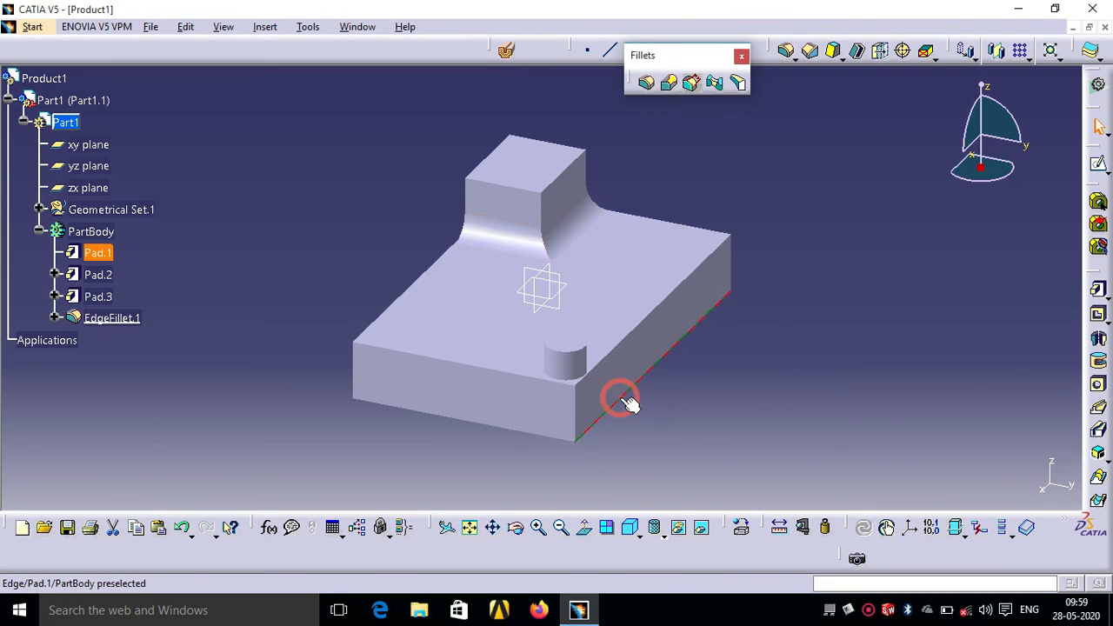
left_click(735, 397)
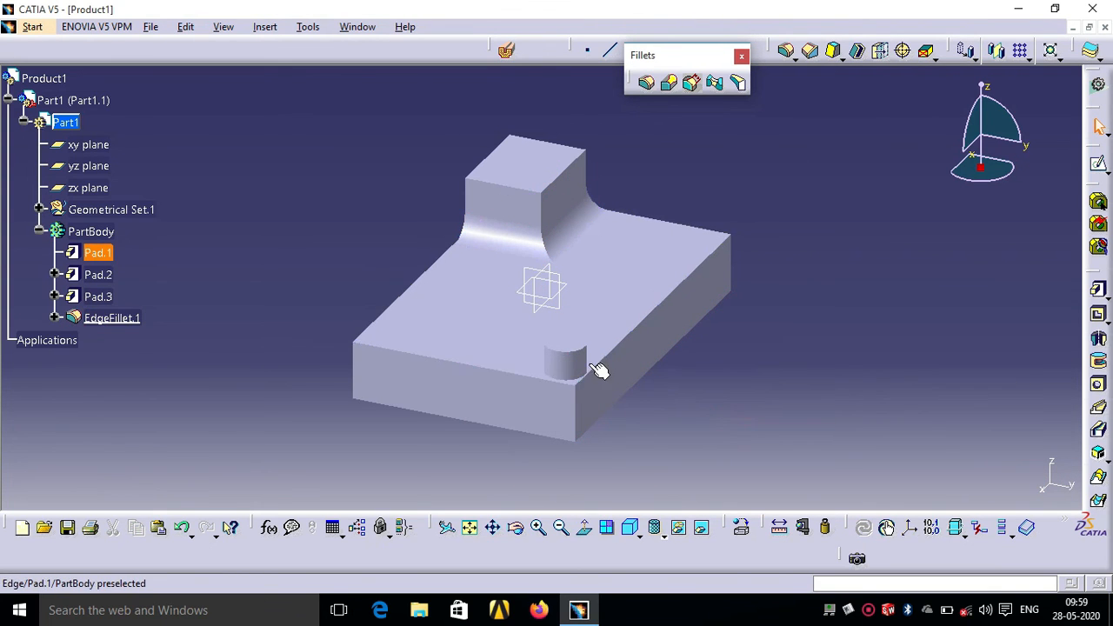